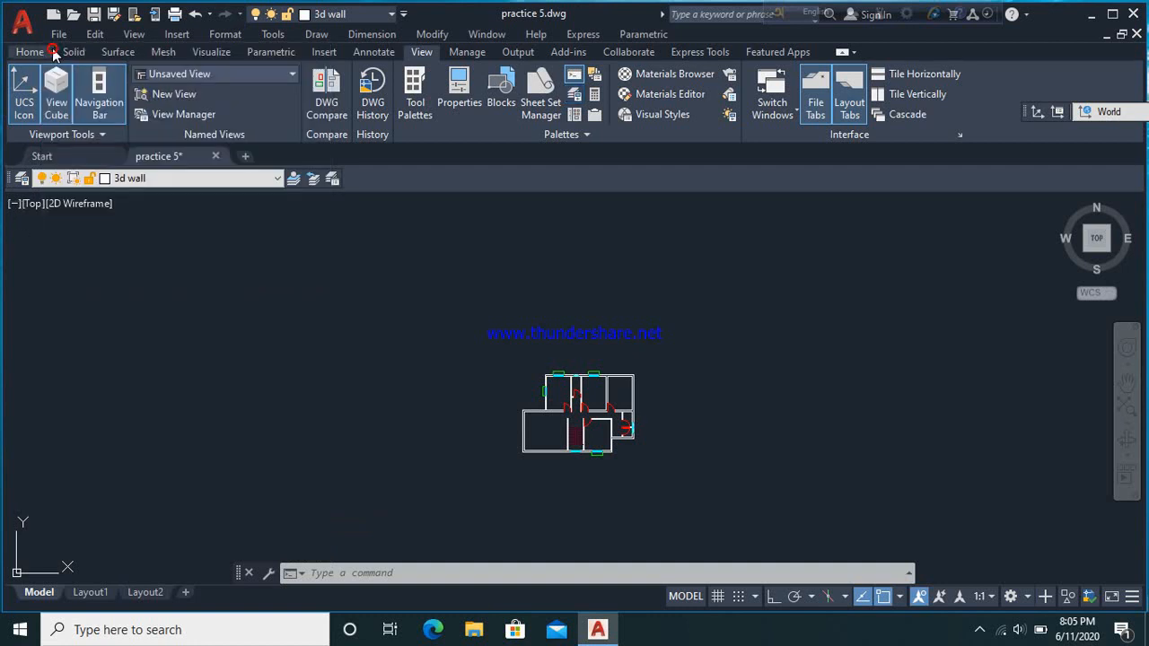
Draw a rectangle over the lower exterior wall, from its outer left corner to the inner right corner of the room beside the stairs
scroll(655, 449, "up", 2)
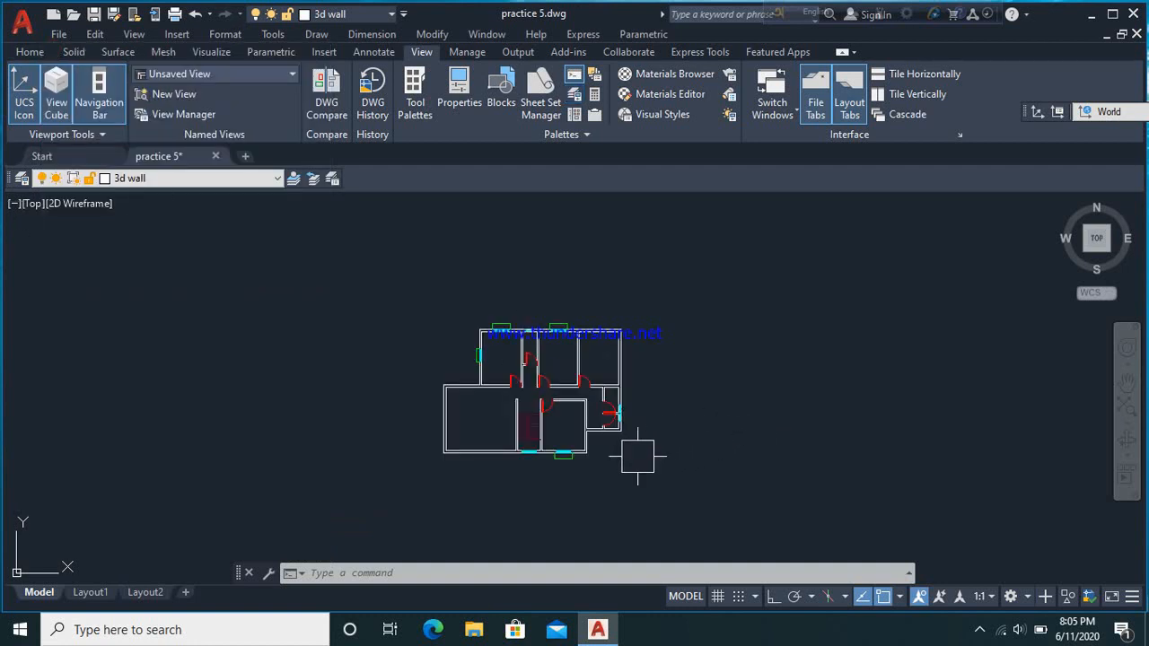
type("r")
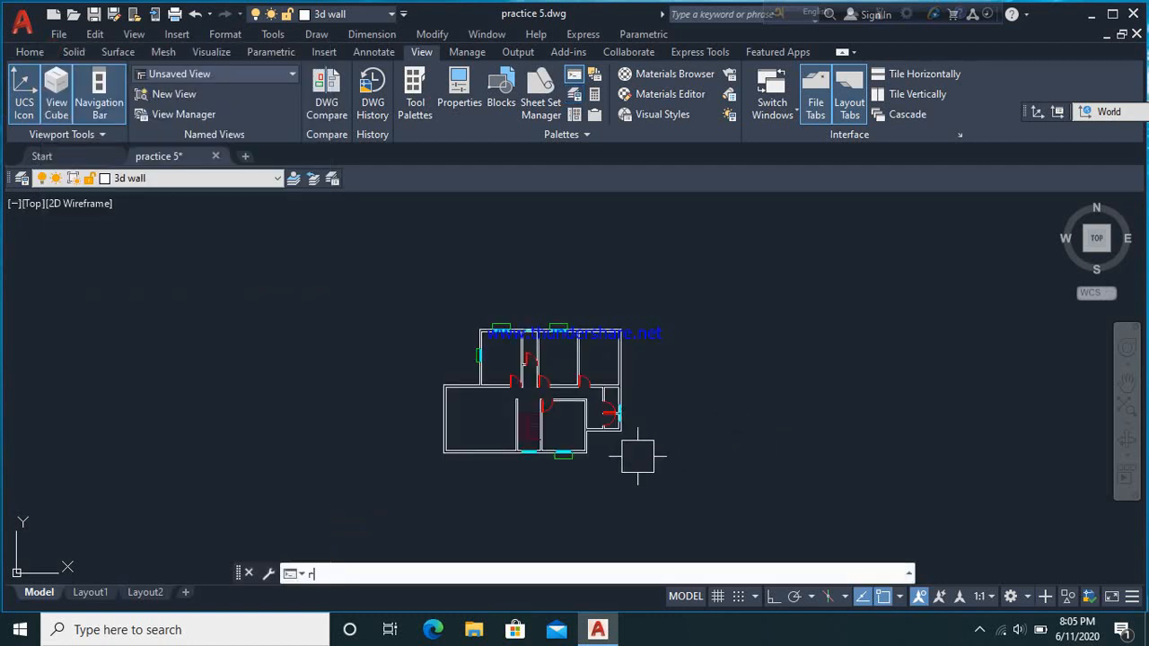
type("ec")
key("Return")
scroll(504, 438, "up", 6)
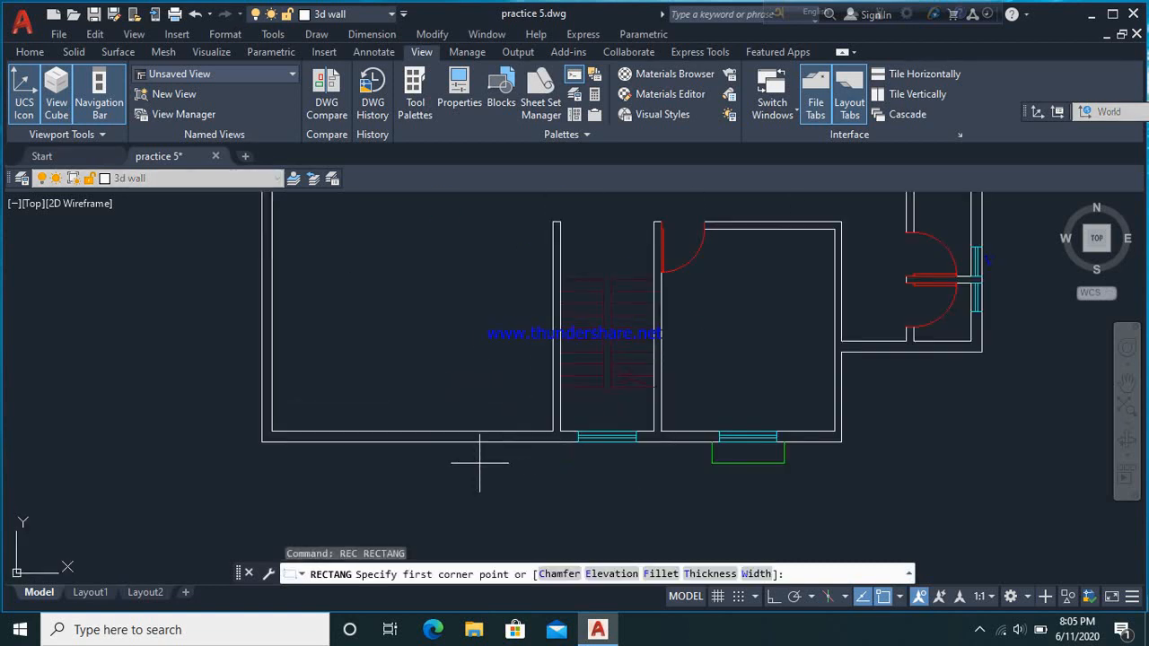
scroll(274, 429, "up", 2)
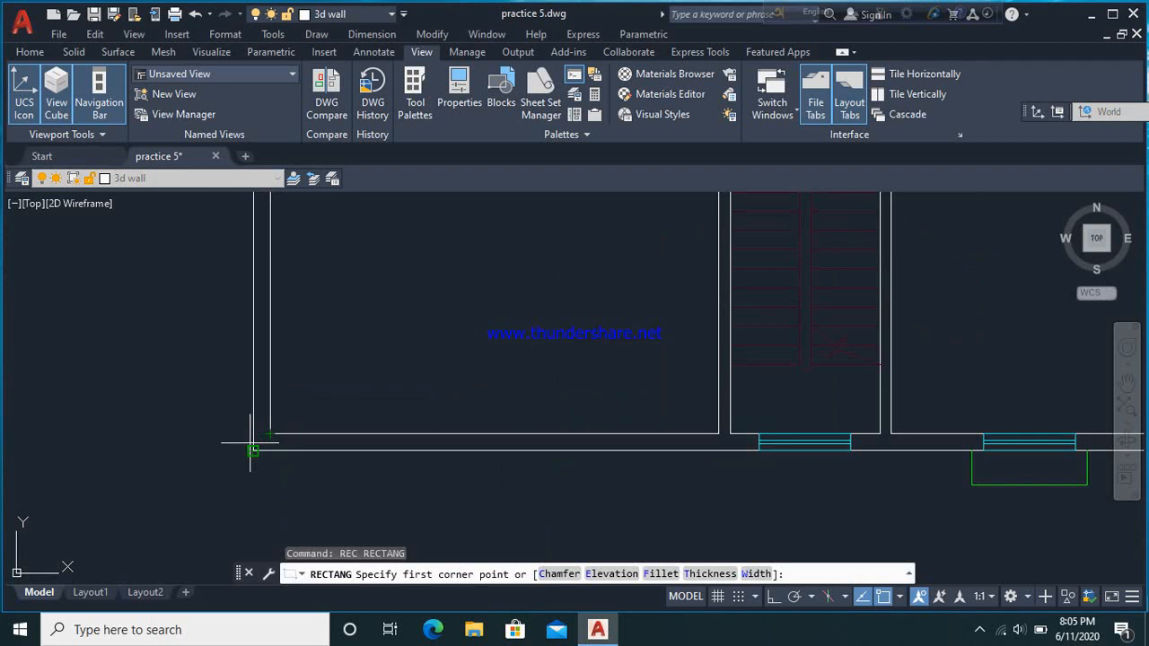
left_click(253, 451)
scroll(253, 451, "down", 4)
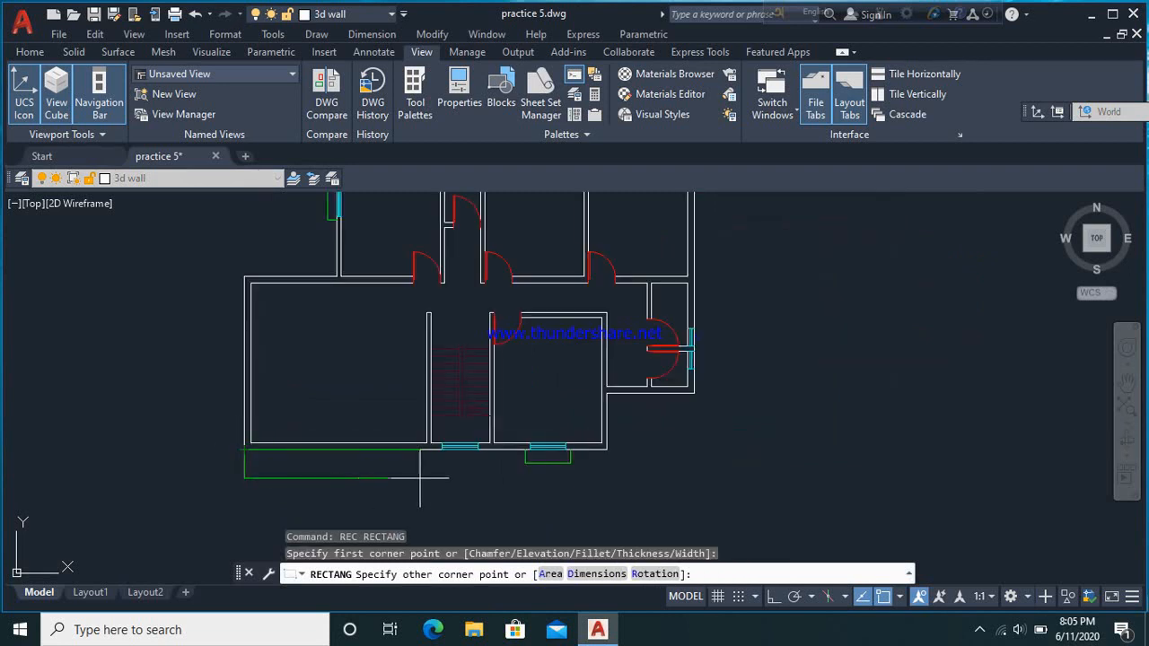
scroll(603, 463, "up", 6)
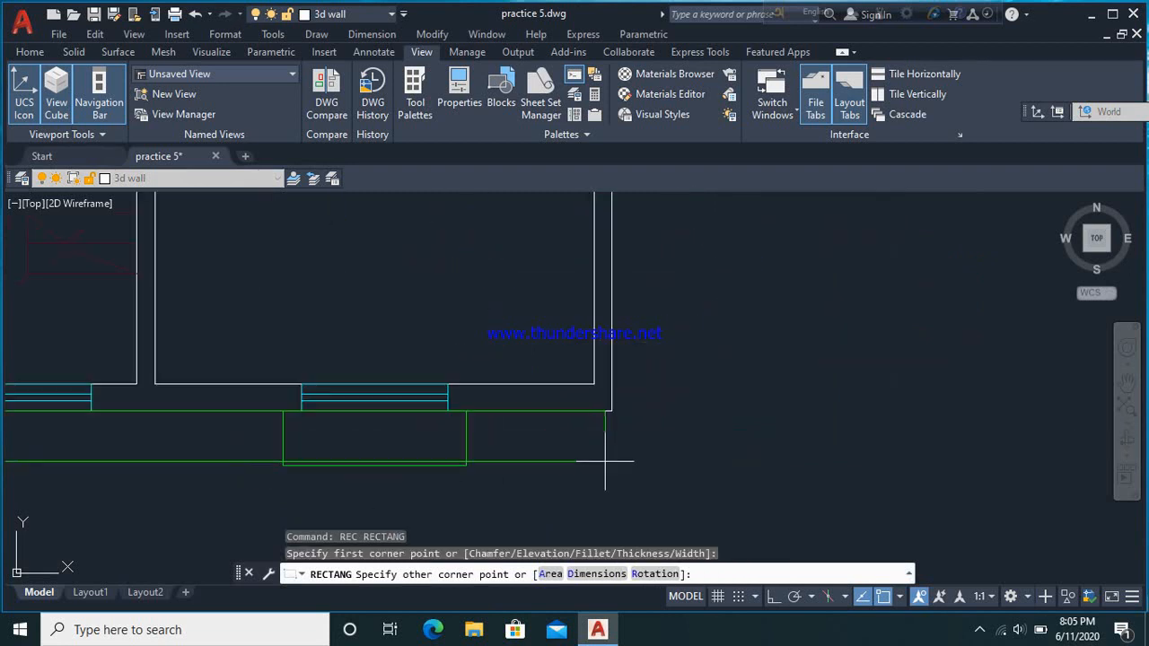
left_click(594, 384)
Draw a rectangle over the right wall of the lower room beside the stairs, from its outer bottom corner to its inner top corner
scroll(538, 431, "down", 6)
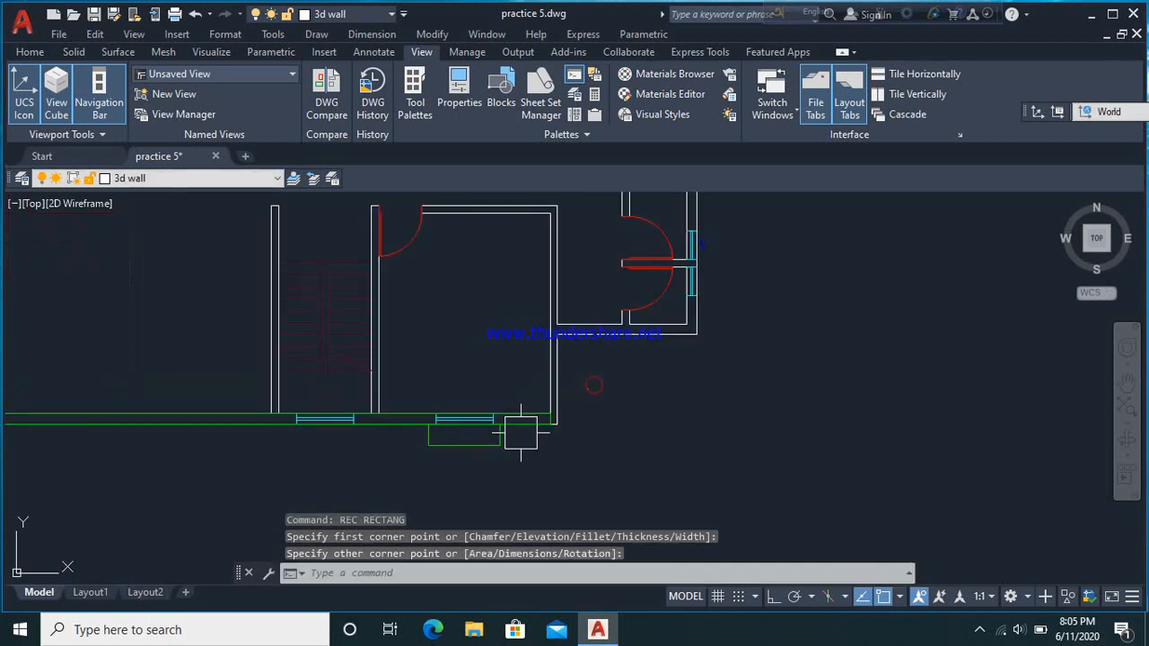
scroll(565, 440, "up", 6)
key("Return")
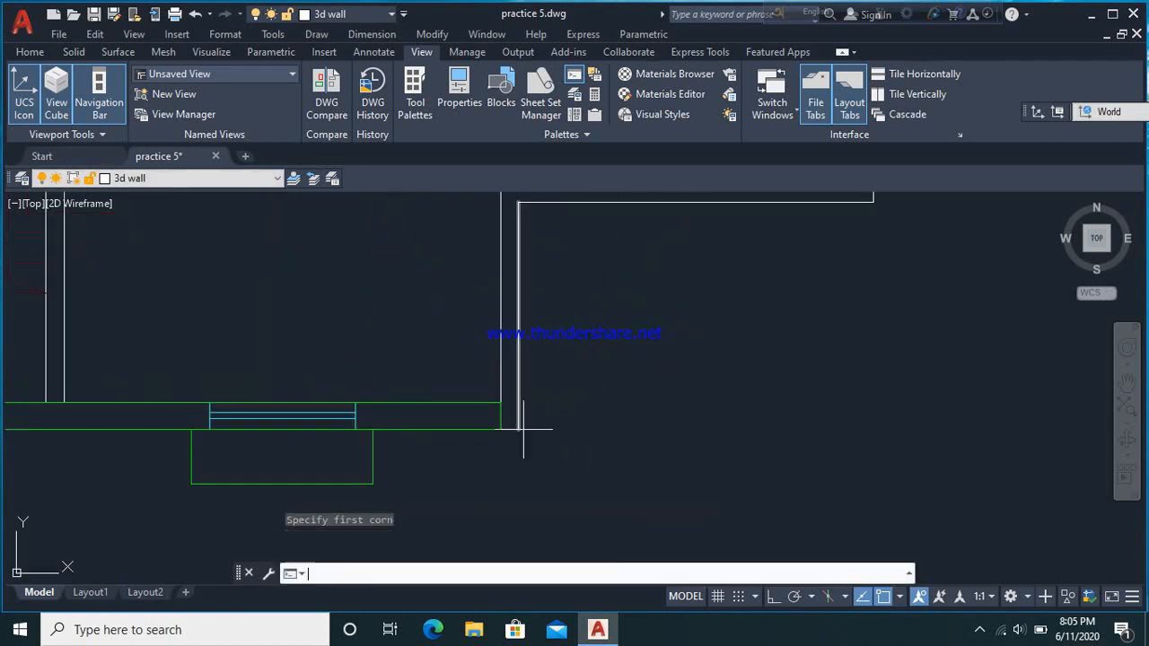
left_click(518, 429)
scroll(522, 434, "down", 6)
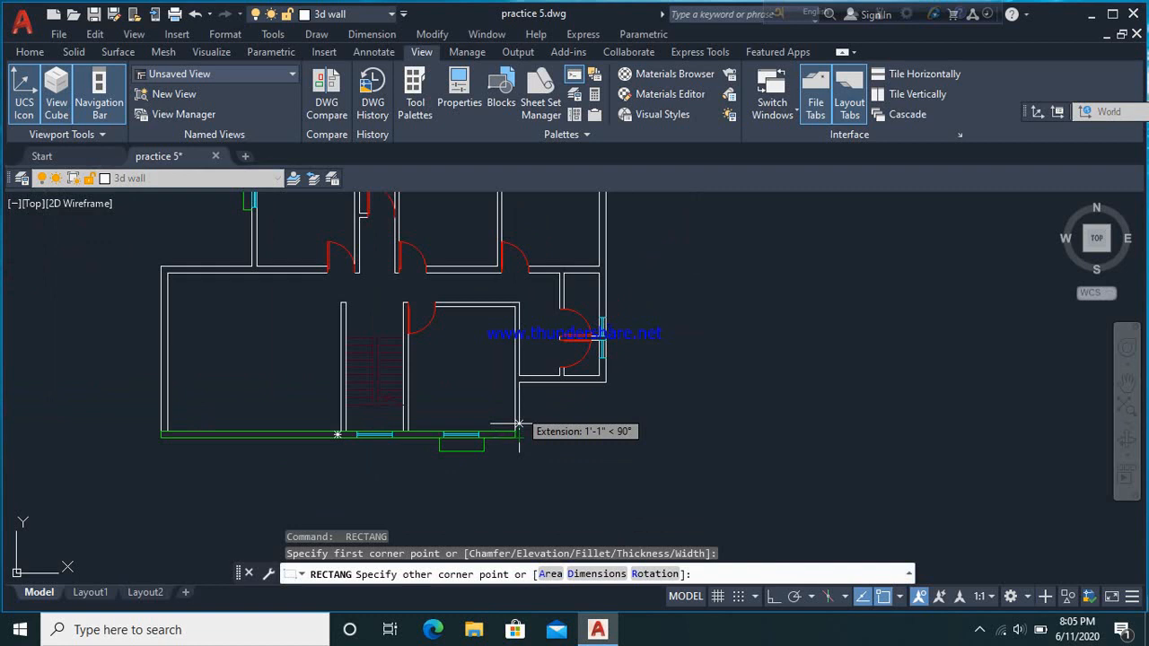
scroll(505, 307, "up", 5)
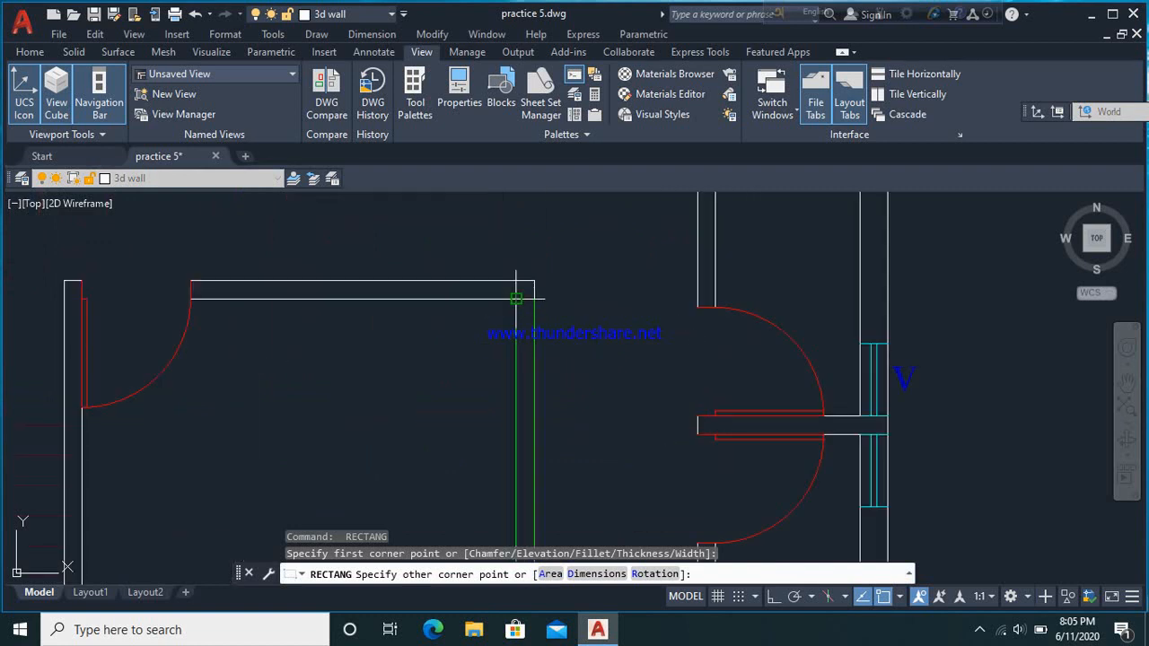
left_click(516, 297)
Draw a rectangle over the short lower wall below the two right-hand toilets, ending at the plan's outer right corner
scroll(512, 301, "down", 5)
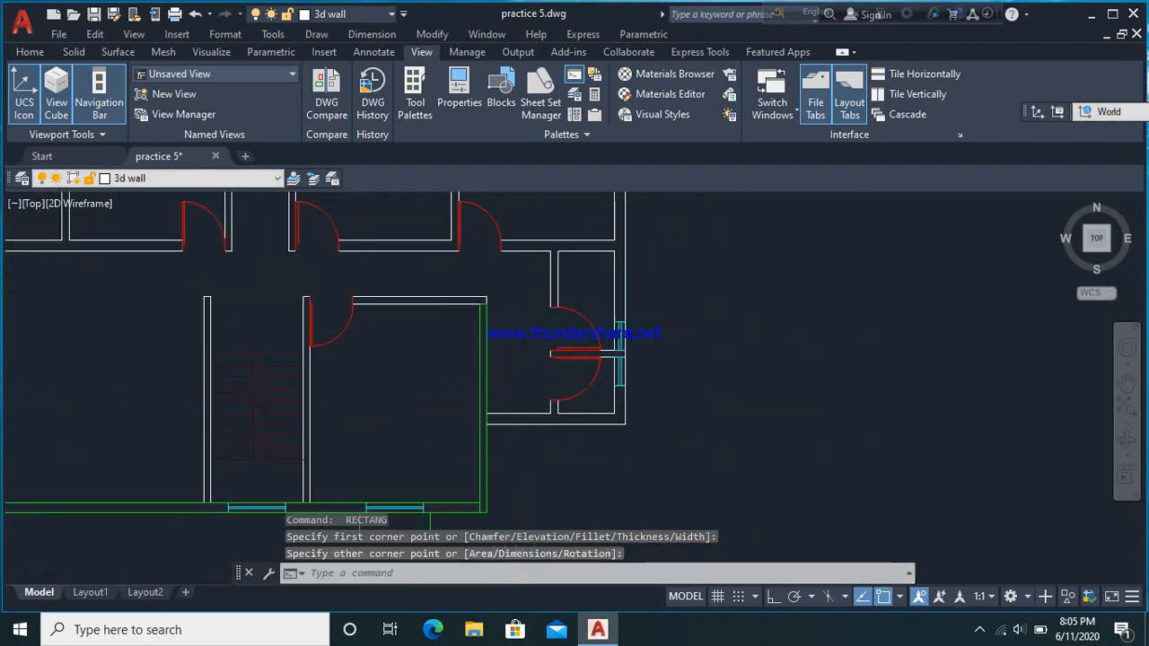
scroll(513, 438, "up", 2)
key("Return")
left_click(468, 396)
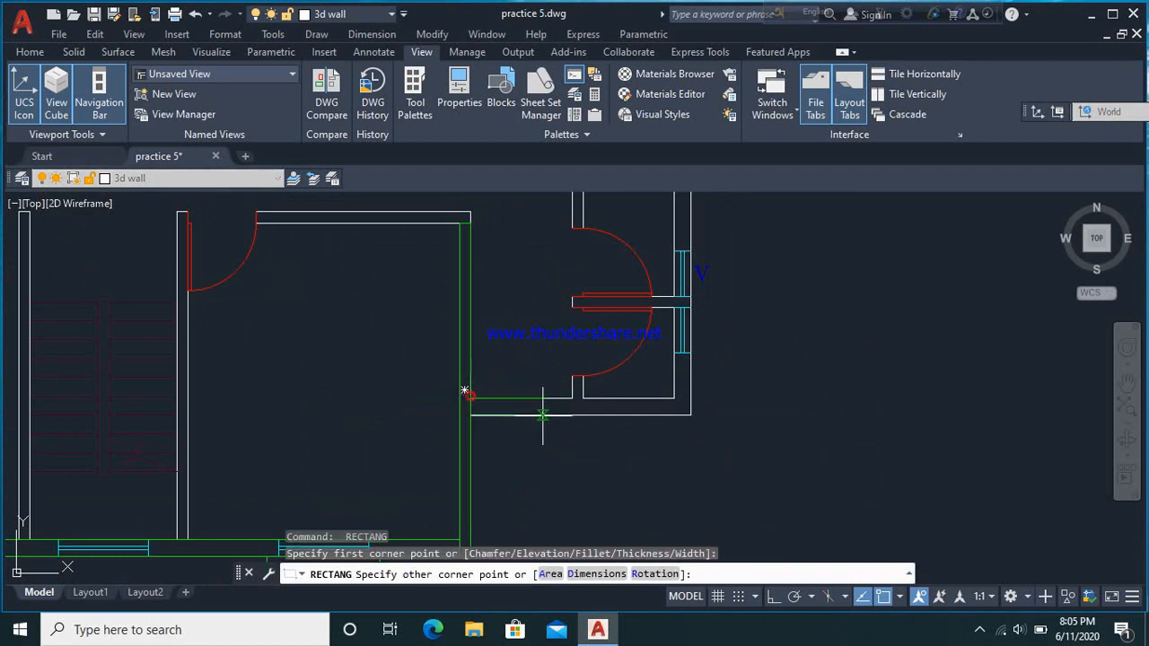
left_click(690, 415)
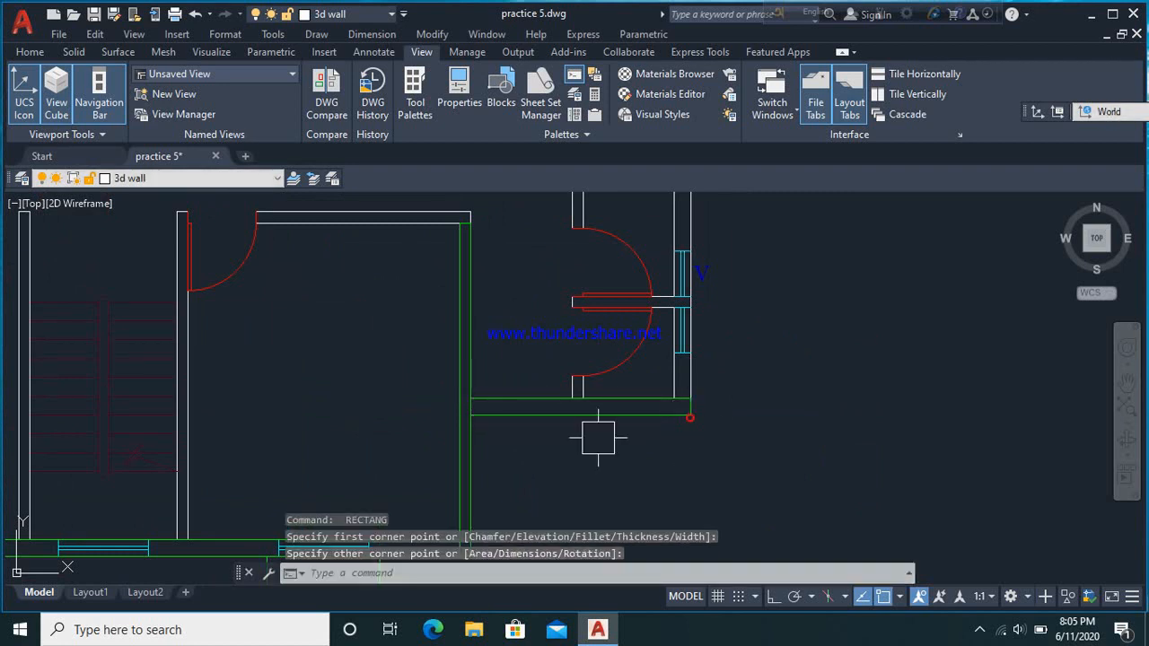
Draw a rectangle over the full right exterior wall, from the inner corner above the toilets' lower wall to the plan's outer upper-right corner
scroll(595, 433, "down", 3)
scroll(628, 404, "up", 4)
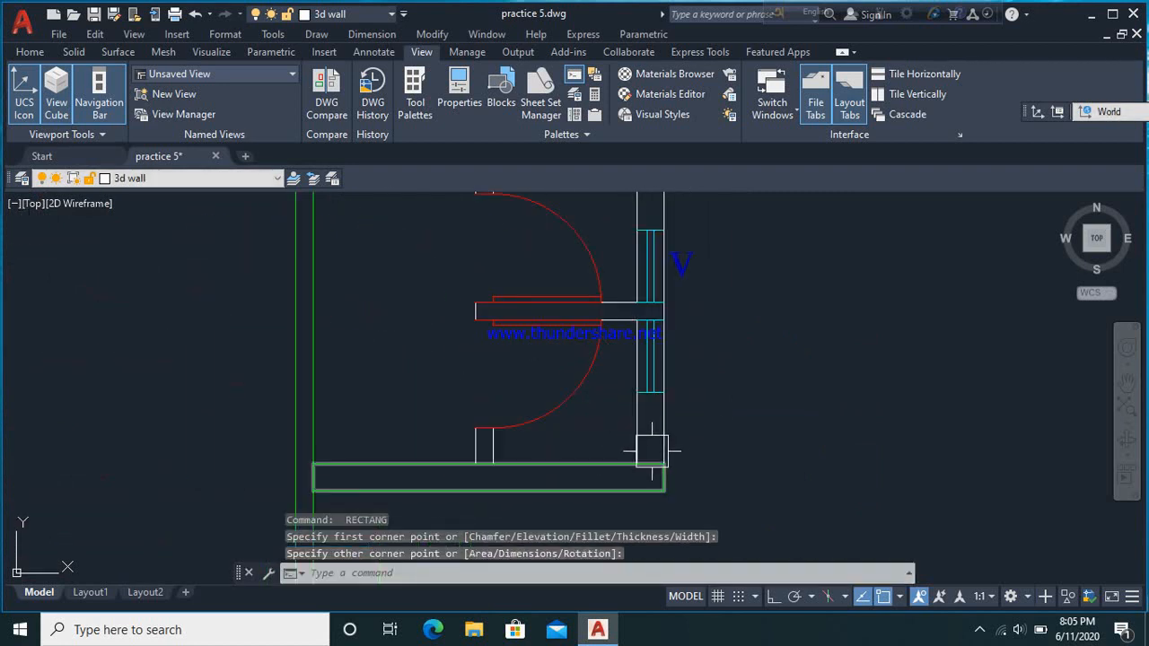
key("Return")
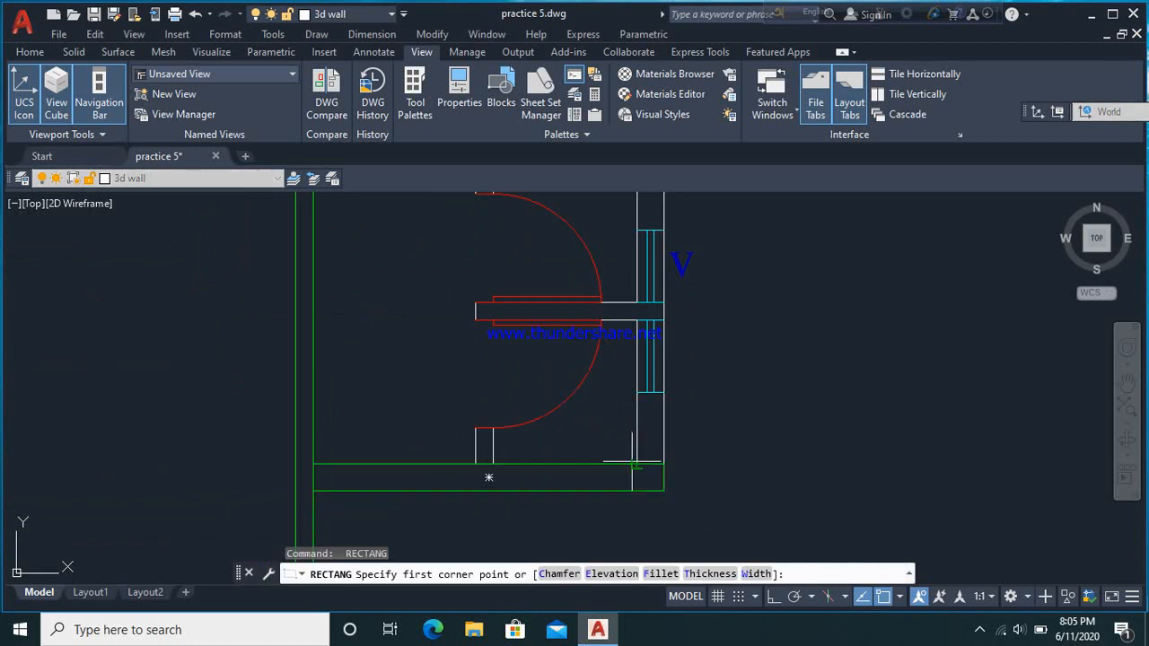
left_click(635, 463)
scroll(642, 455, "down", 4)
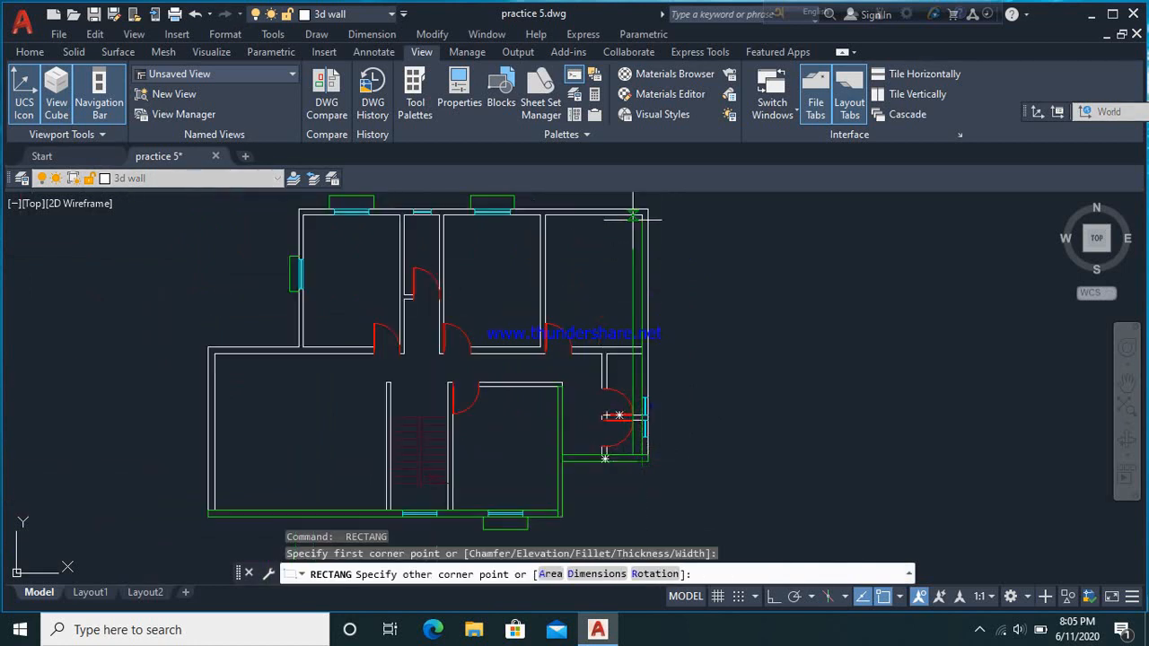
scroll(634, 216, "up", 6)
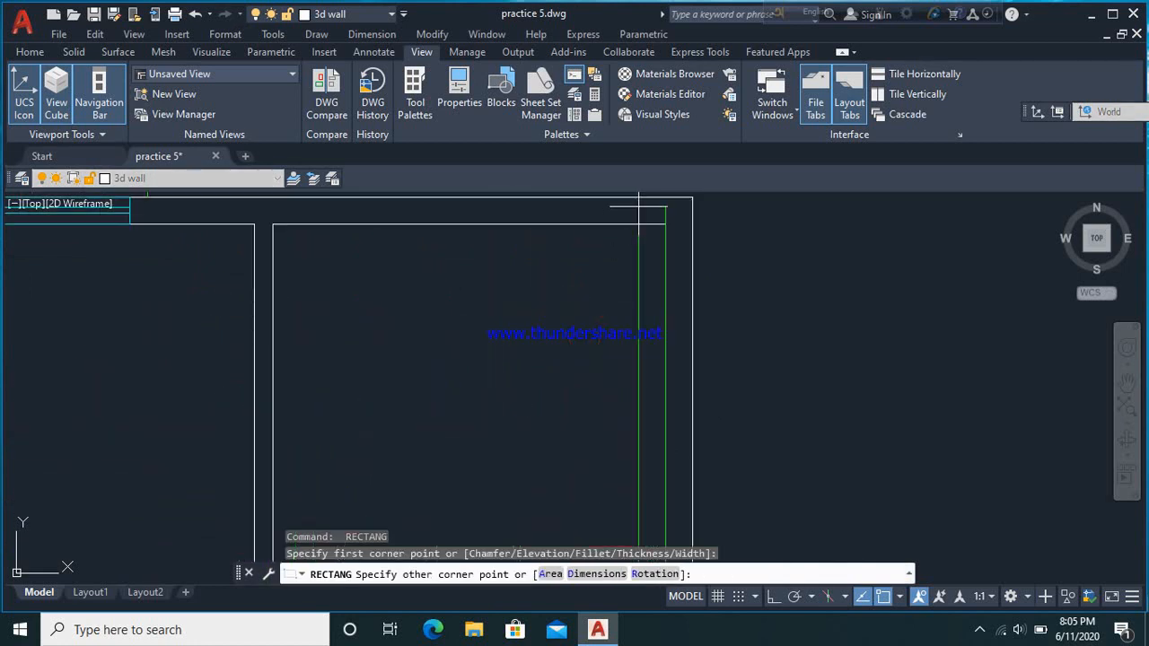
left_click(692, 196)
Draw a rectangle over the upper exterior wall, from its inner right corner to the plan's outer upper-left corner
scroll(691, 244, "down", 5)
scroll(691, 246, "up", 1)
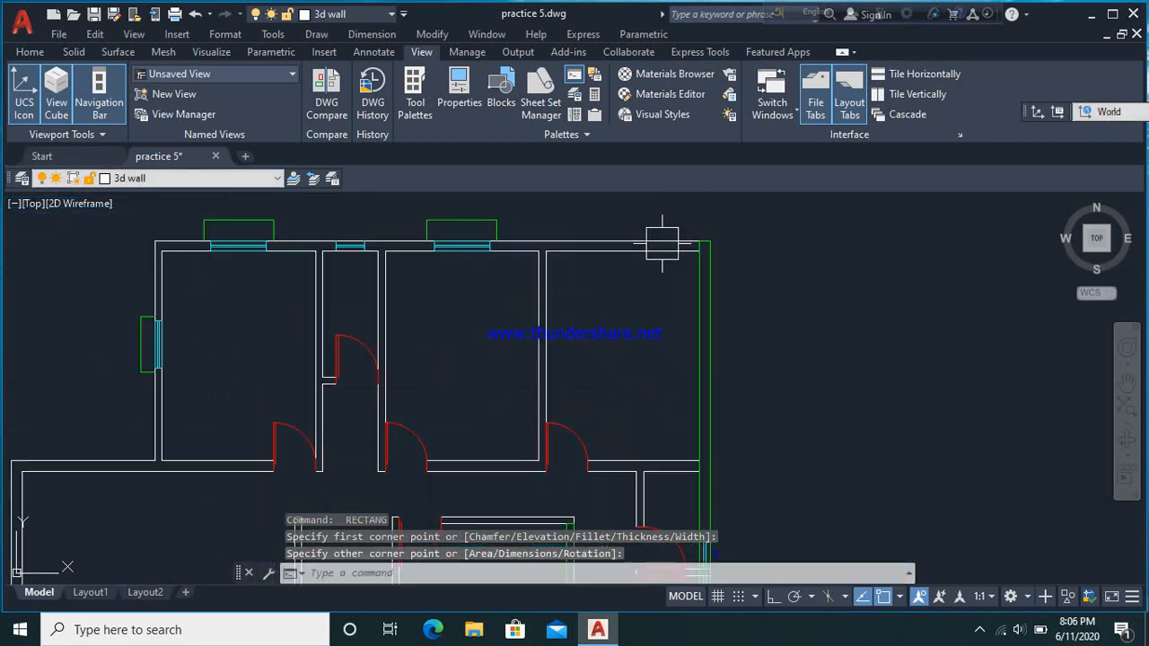
key("Return")
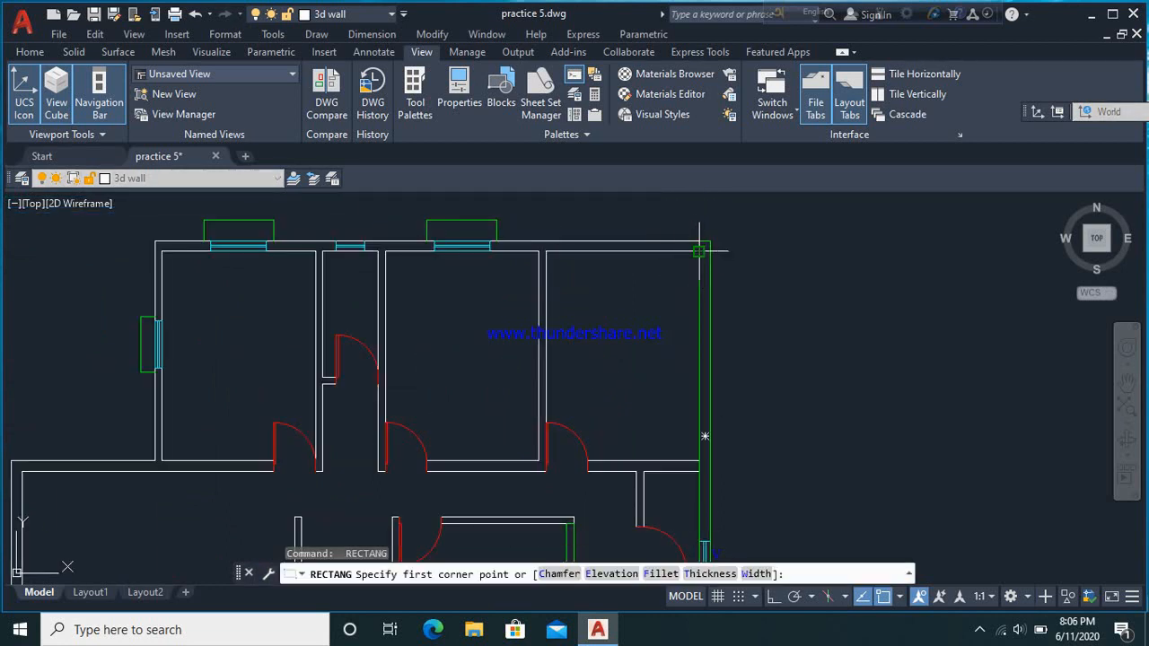
left_click(699, 251)
scroll(700, 250, "down", 4)
scroll(574, 263, "up", 4)
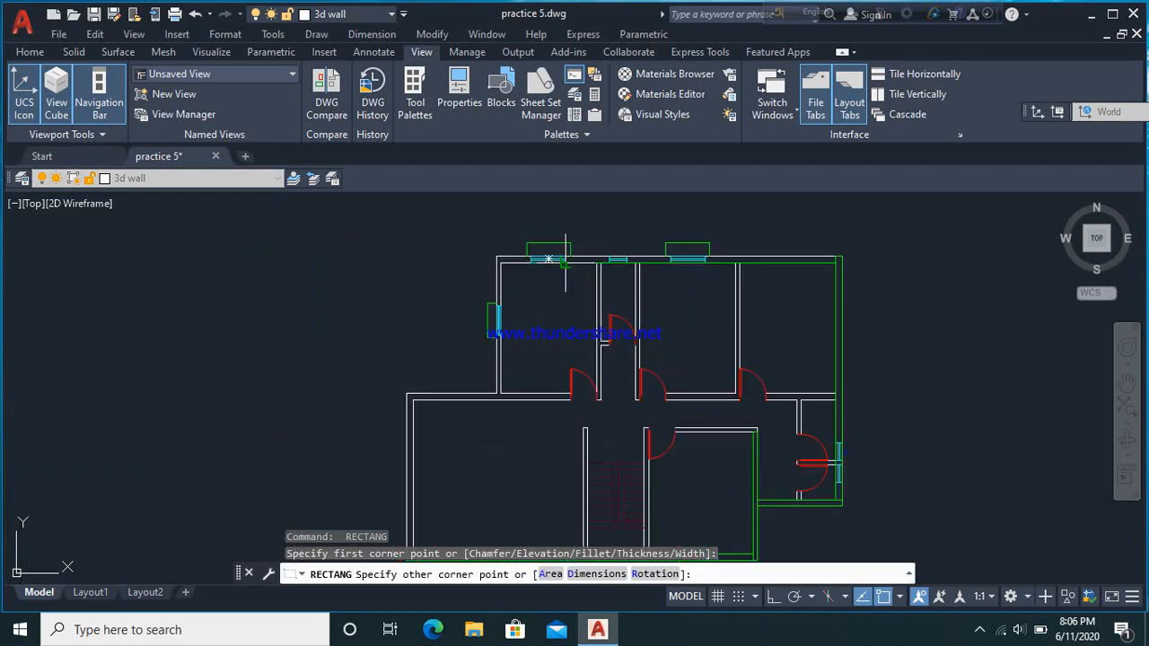
scroll(449, 265, "up", 4)
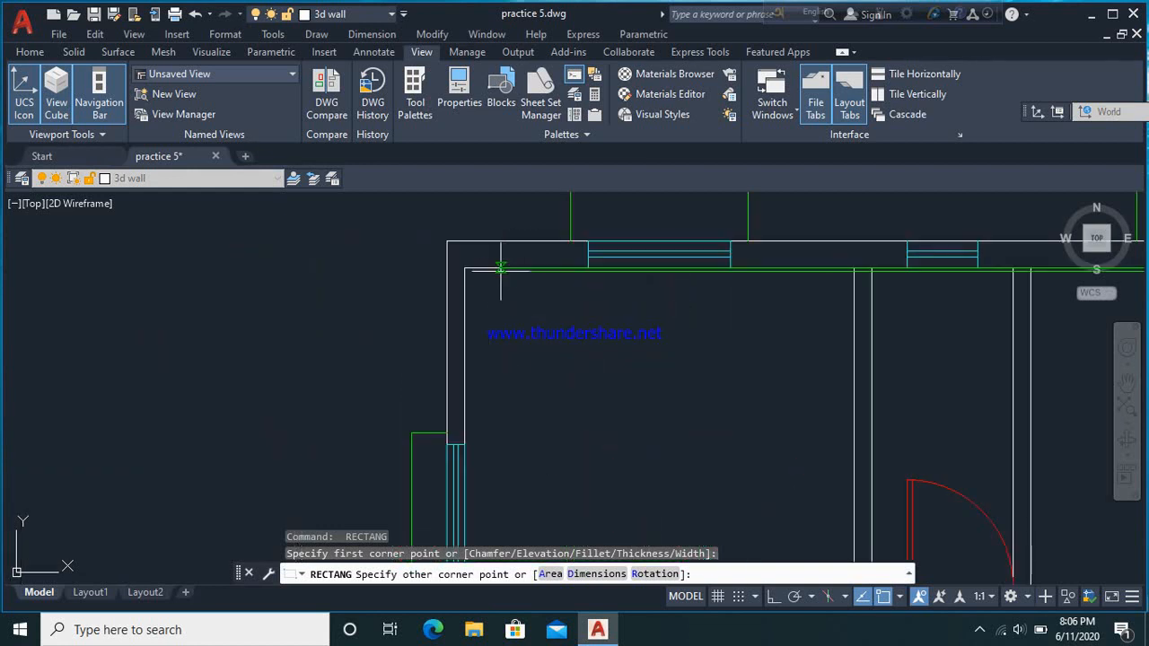
left_click(444, 242)
Draw a rectangle over the left exterior wall of the upper-left room, from below the upper wall to the room's inner lower corner
scroll(444, 260, "down", 2)
scroll(444, 260, "up", 4)
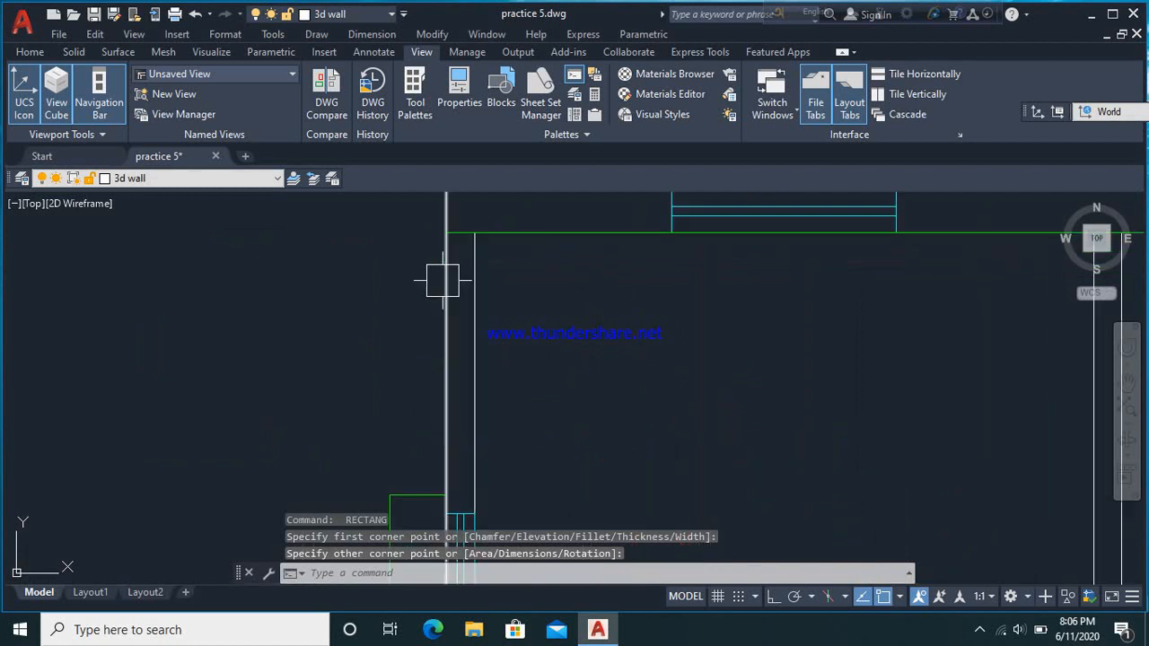
key("Return")
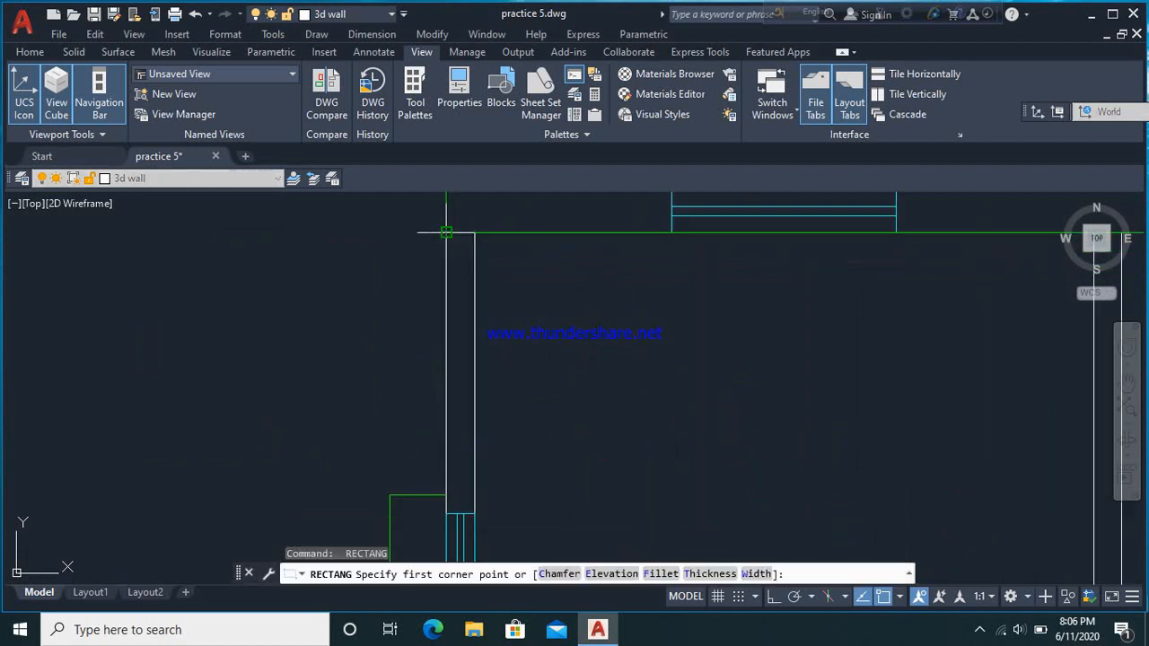
left_click(446, 232)
scroll(474, 296, "down", 3)
scroll(458, 412, "up", 2)
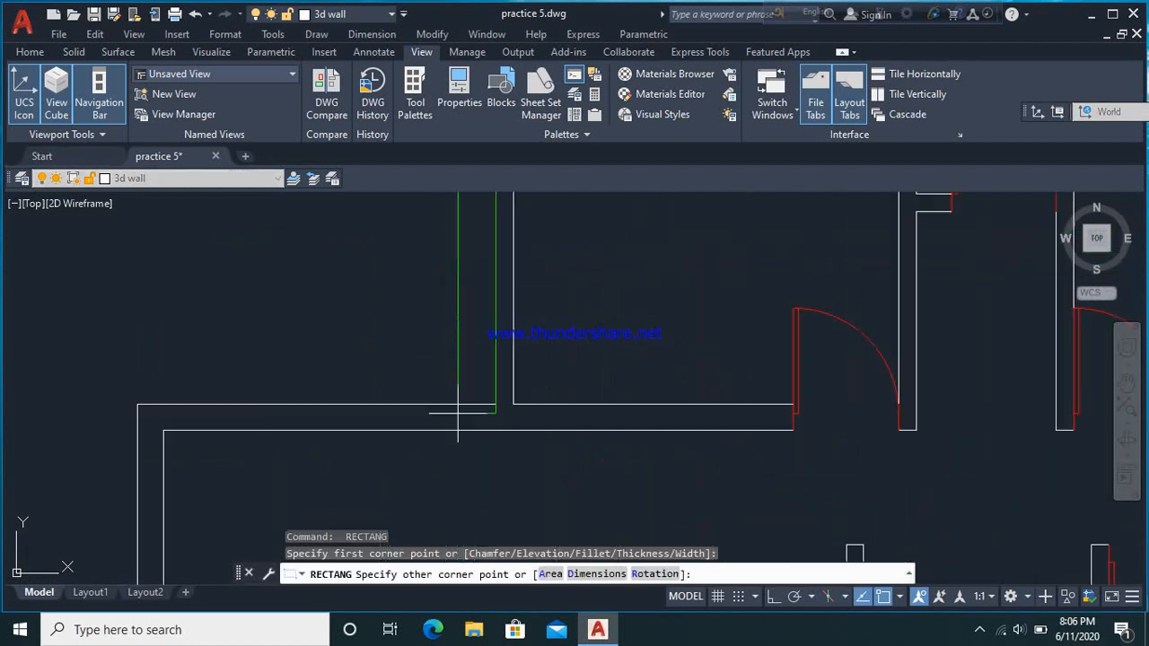
left_click(514, 405)
Draw a rectangle over the wall above the large left room, from the upper-left room's door jamb to the large room's inner left corner
scroll(441, 404, "down", 3)
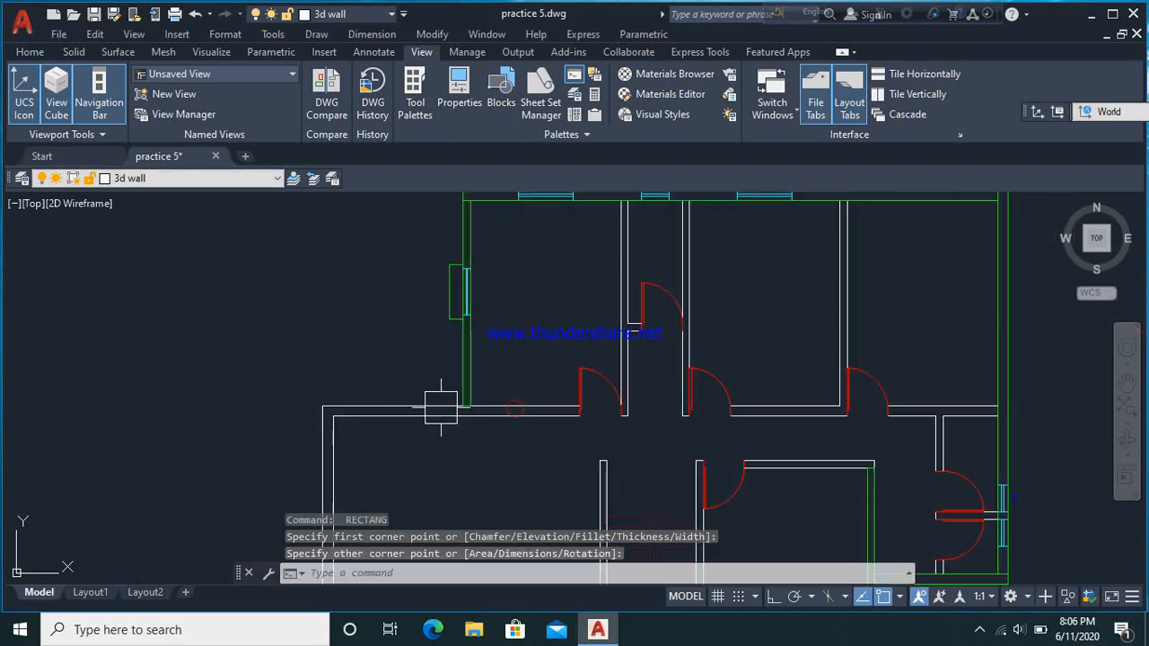
key("Return")
scroll(567, 395, "up", 3)
scroll(583, 386, "up", 4)
left_click(598, 422)
scroll(600, 395, "down", 3)
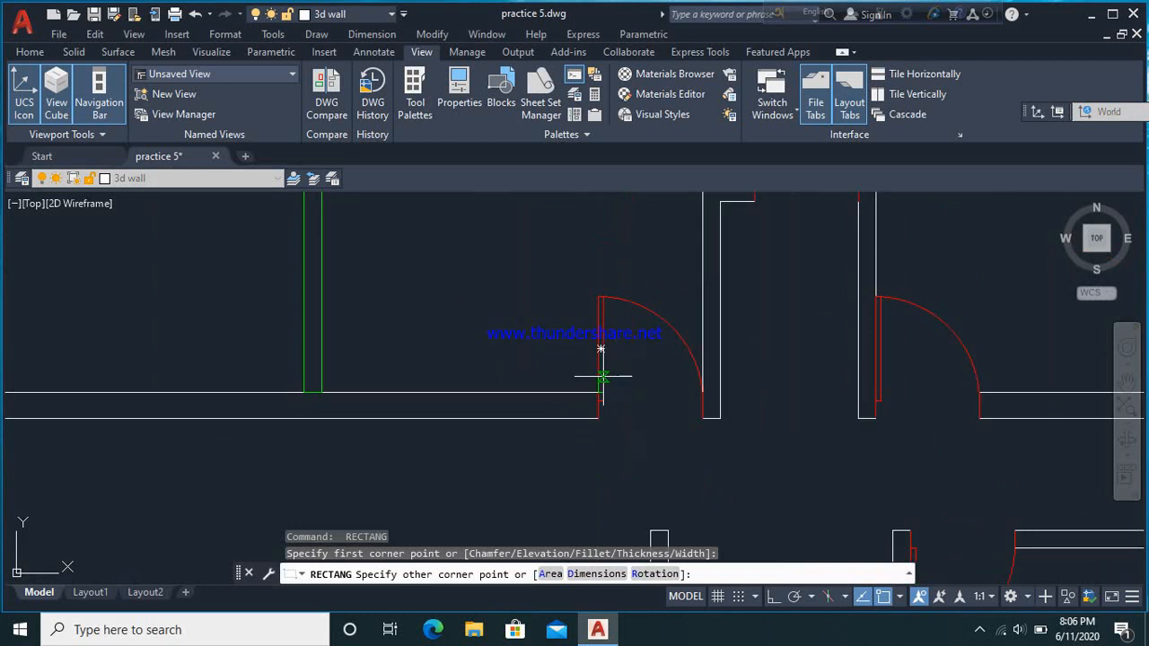
scroll(611, 431, "down", 4)
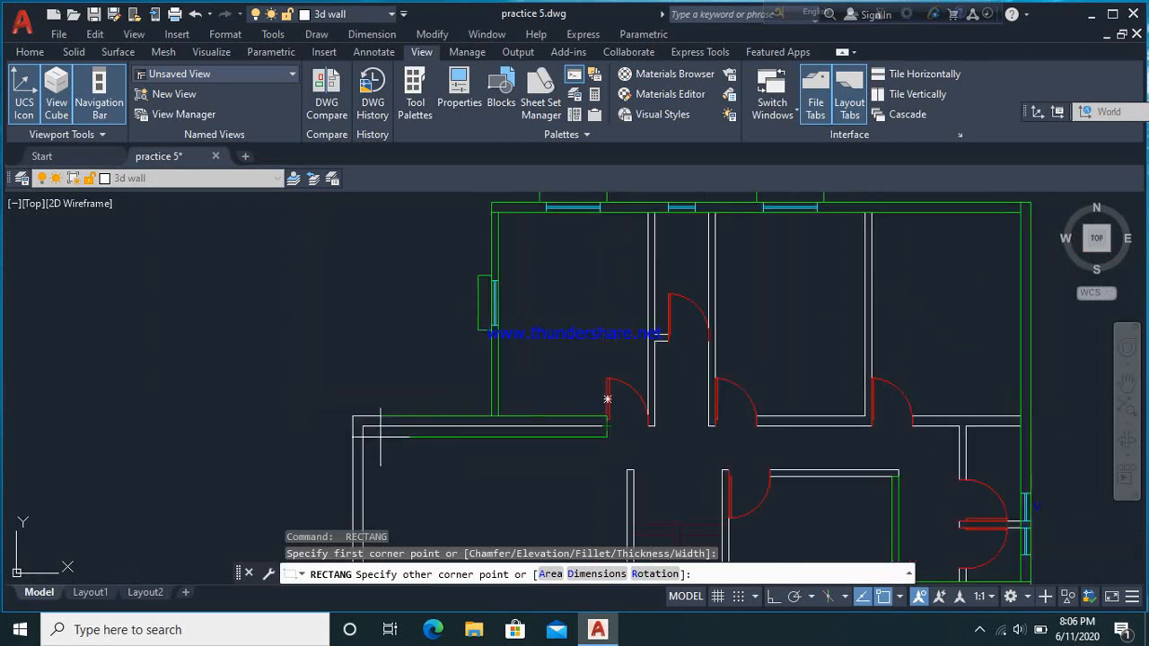
scroll(350, 422, "up", 4)
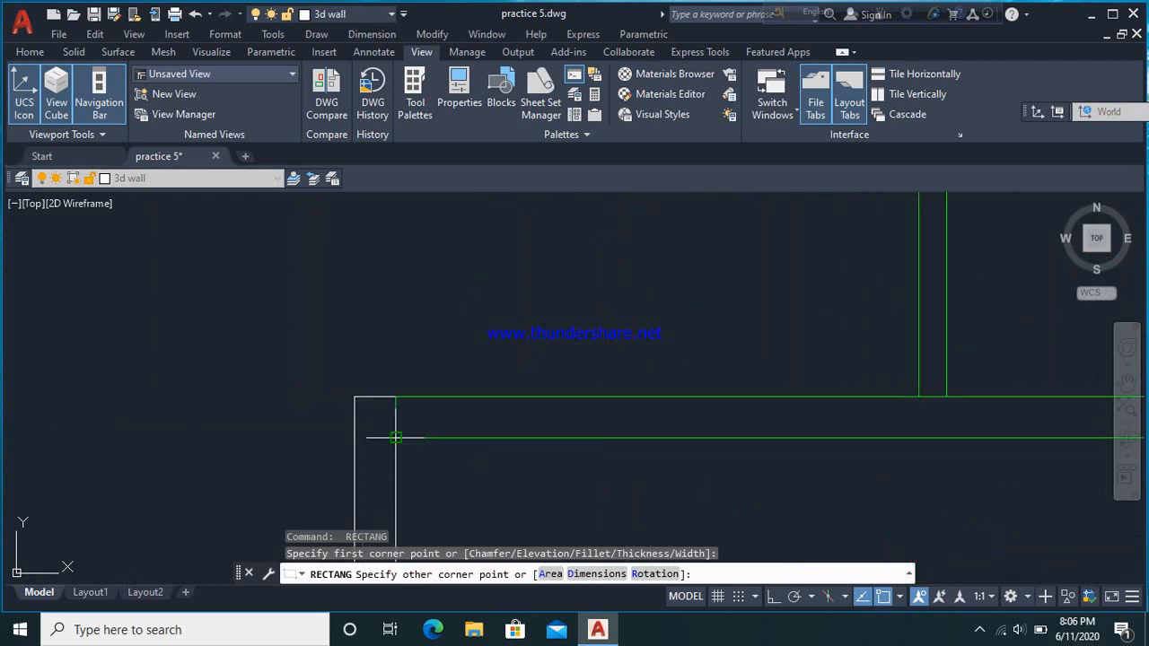
left_click(395, 437)
Draw a rectangle over the left exterior wall of the large room, from its outer top corner to its inner bottom corner
key("Return")
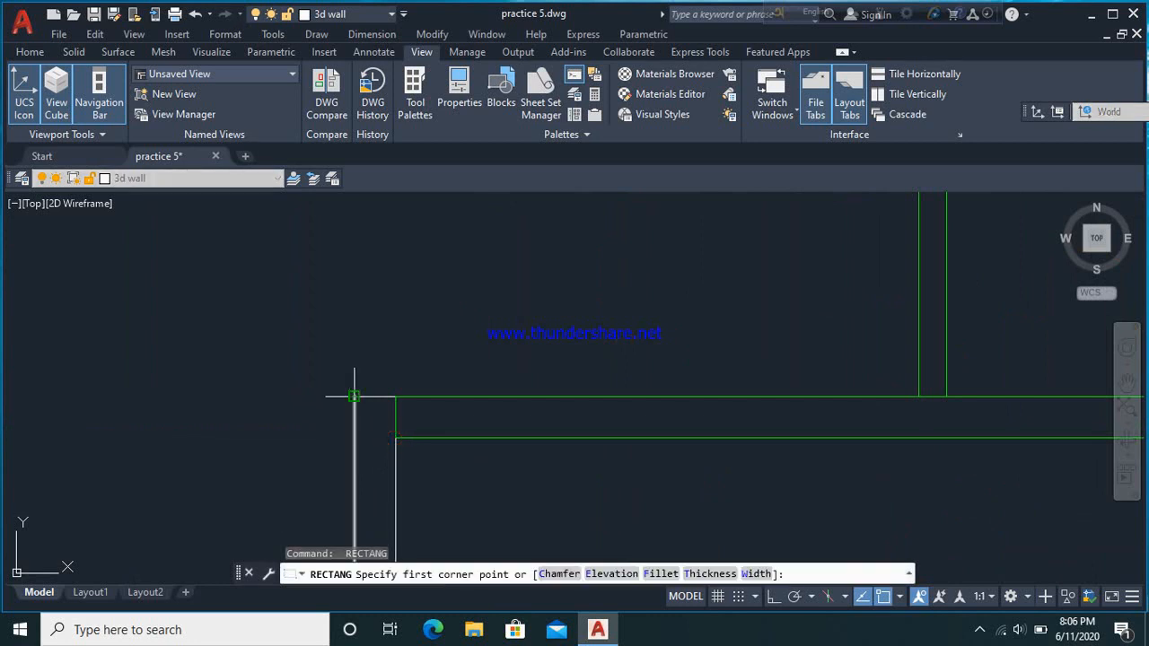
left_click(355, 395)
scroll(354, 395, "down", 3)
scroll(364, 395, "down", 3)
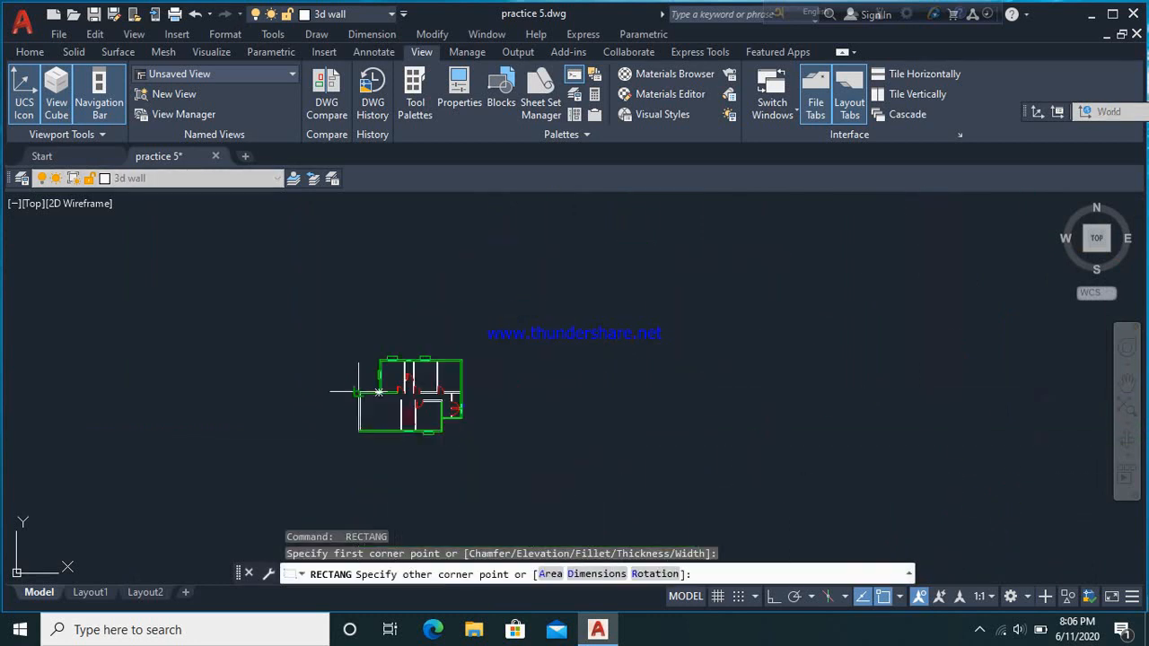
scroll(366, 419, "up", 5)
scroll(404, 406, "up", 3)
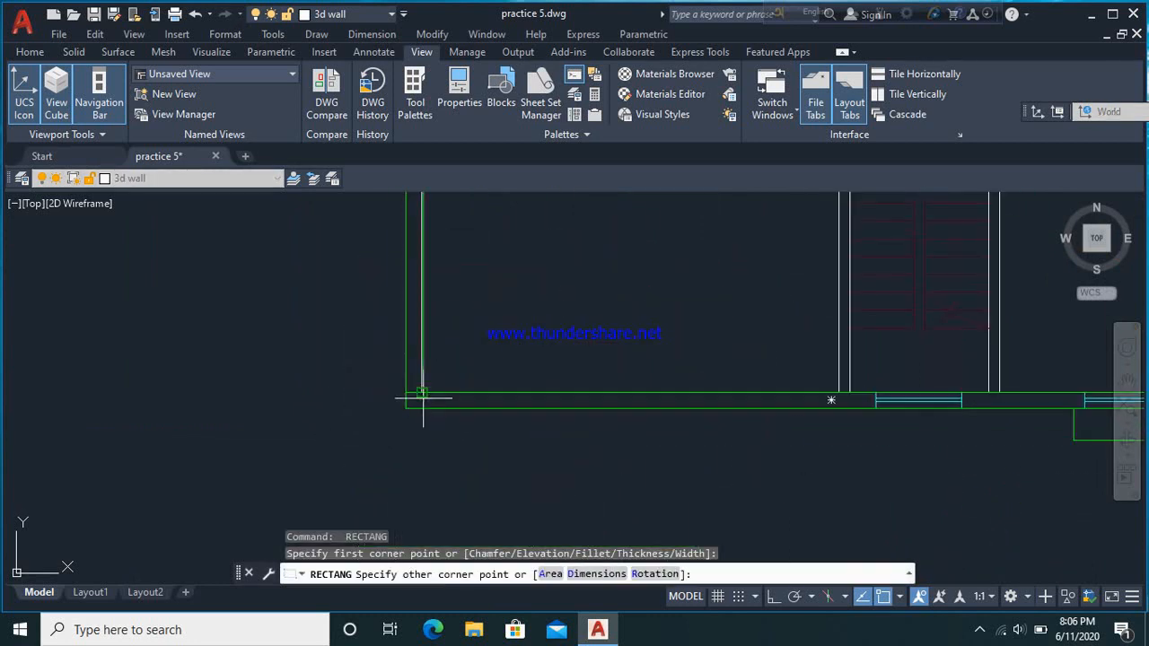
left_click(421, 392)
Draw a rectangle over the wall between the large left room and the stairs, from its upper end down to the lower exterior wall
scroll(377, 397, "down", 5)
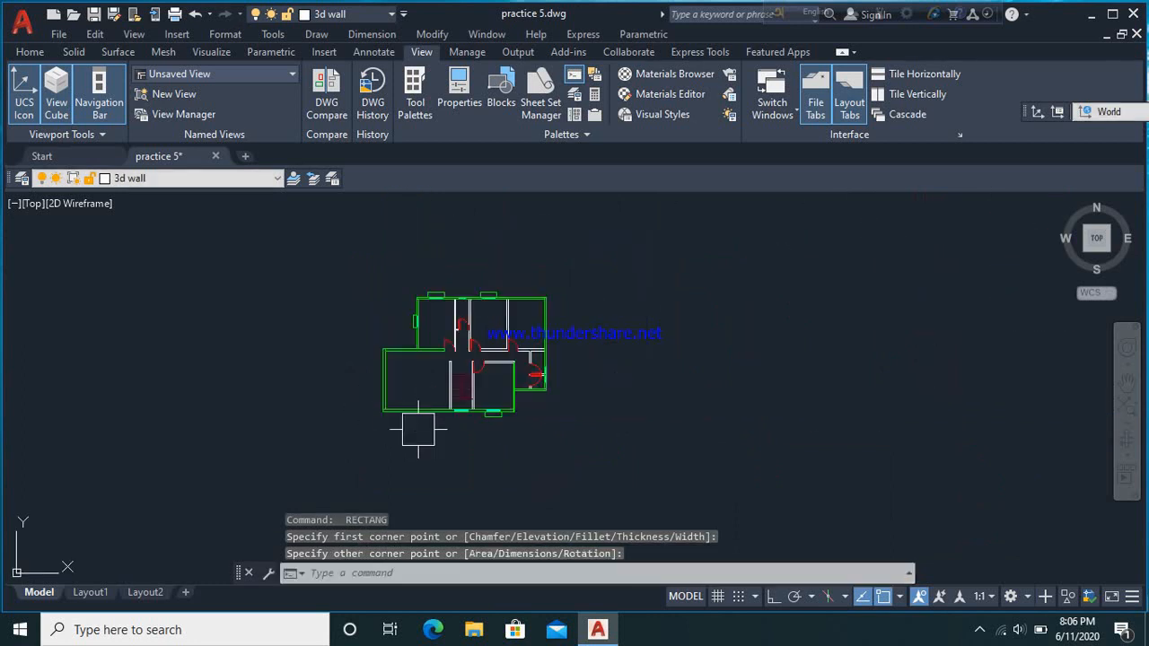
scroll(464, 384, "up", 3)
key("Return")
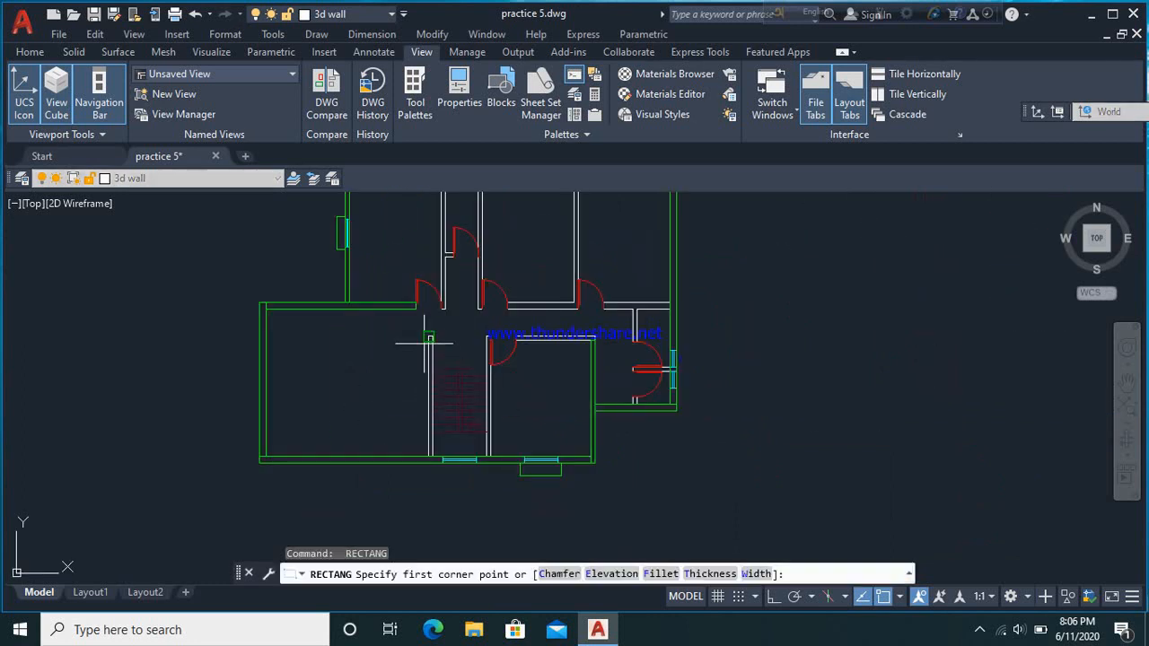
left_click(429, 337)
scroll(439, 442, "up", 3)
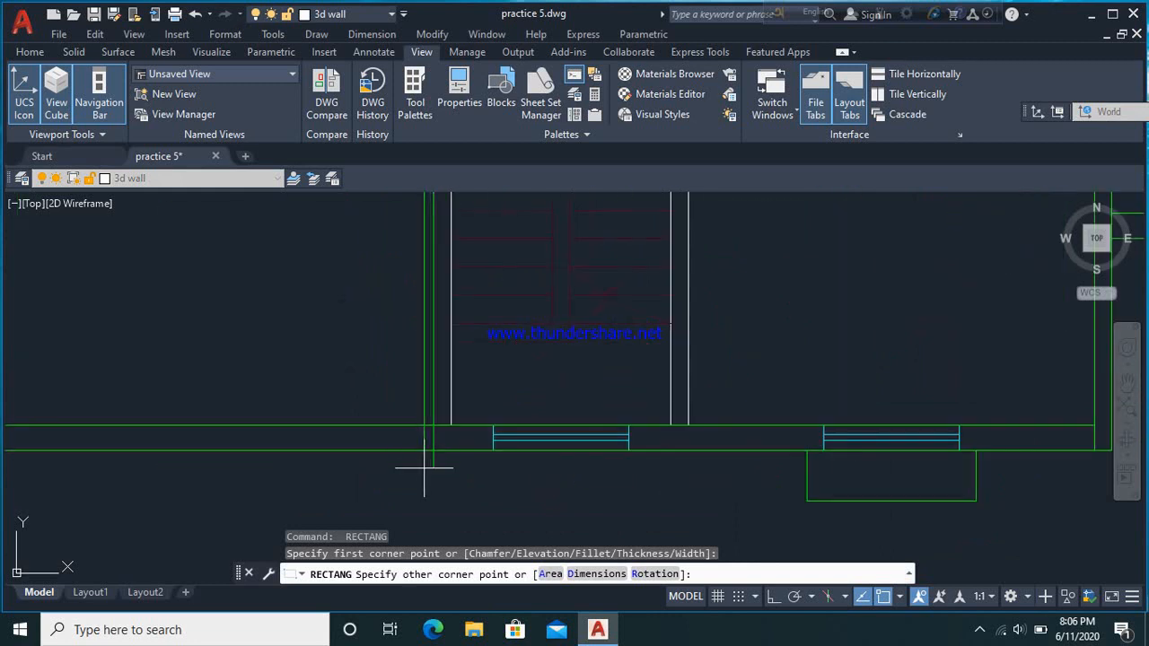
left_click(448, 429)
scroll(448, 428, "down", 5)
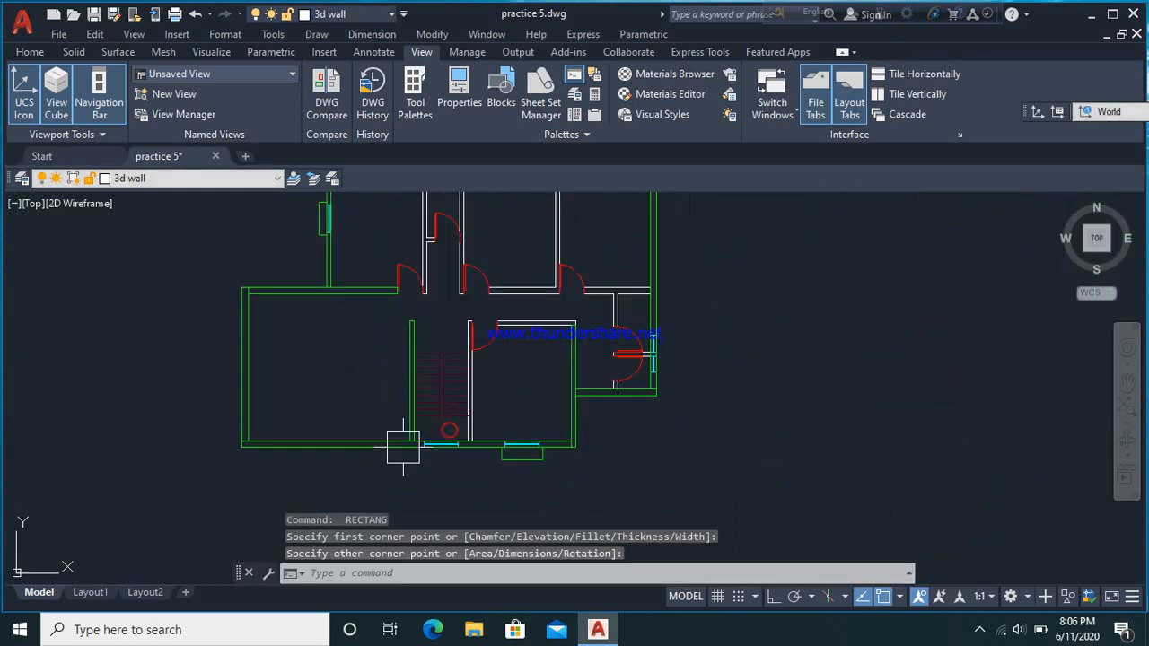
Draw a rectangle over the wall between the stairs and the lower middle room, from its upper end down to the lower exterior wall
scroll(441, 377, "up", 3)
key("Return")
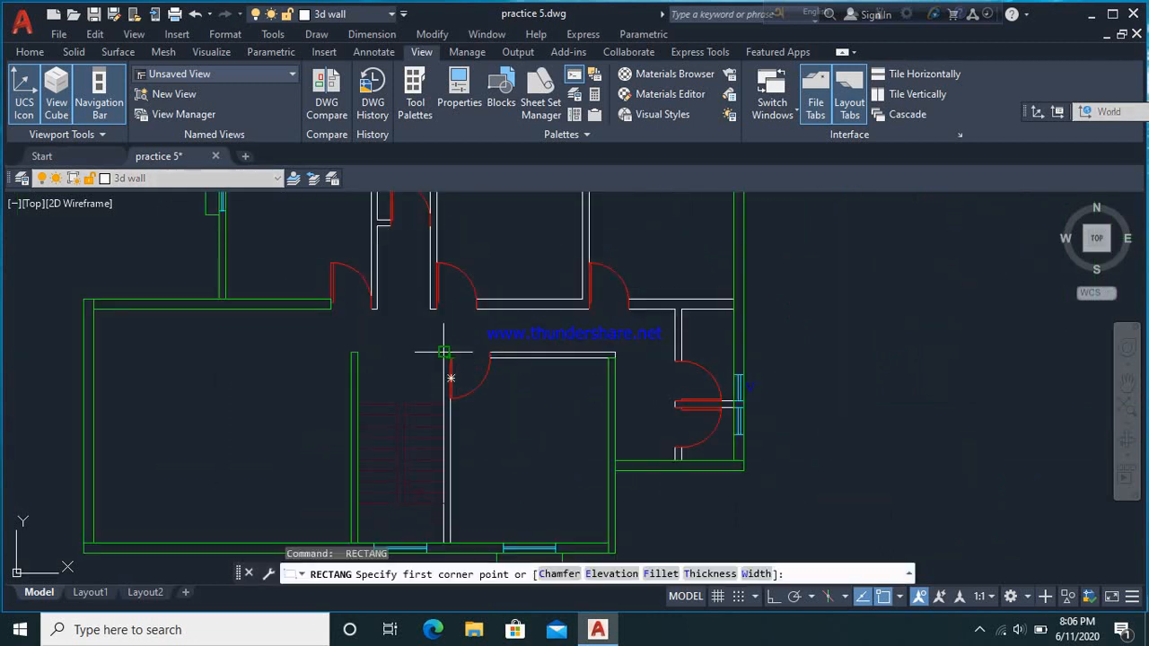
left_click(441, 346)
scroll(441, 346, "down", 5)
scroll(450, 397, "up", 6)
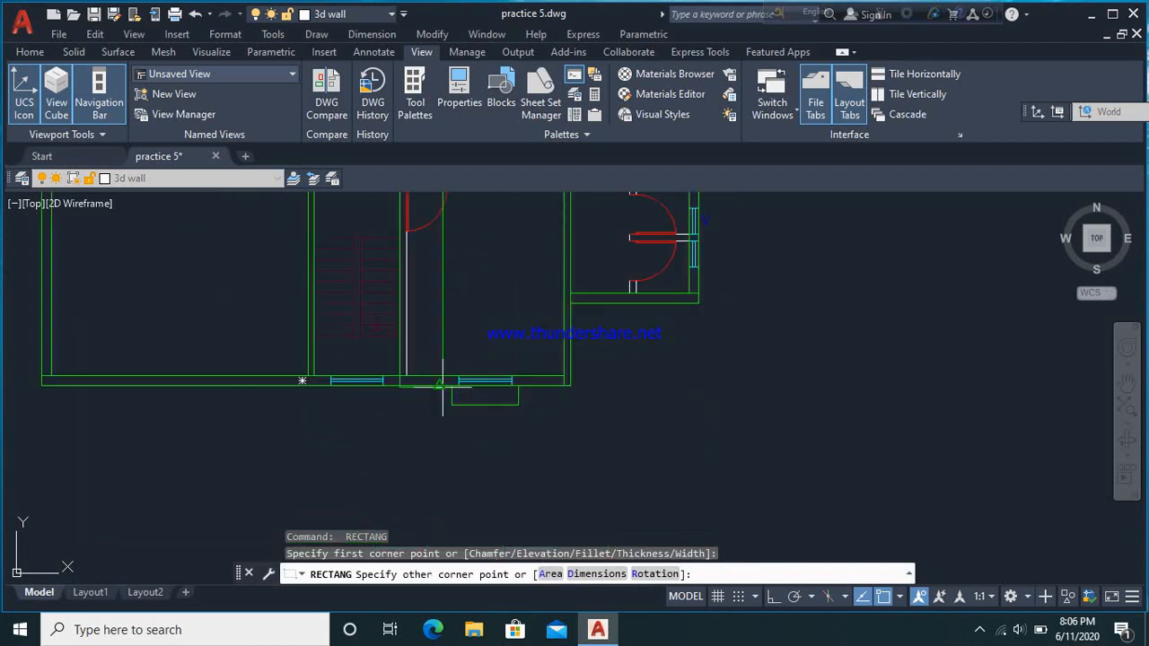
left_click(440, 410)
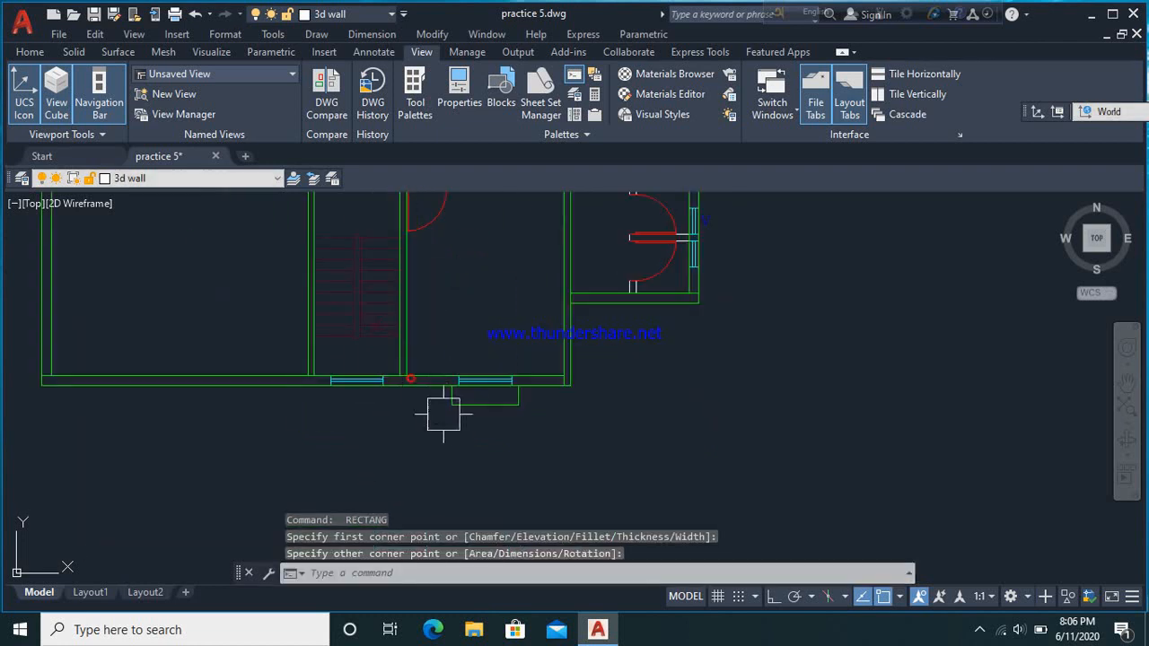
Draw a rectangle over the wall above the lower middle room, from its door jamb to the room's outer right corner
scroll(459, 433, "down", 5)
scroll(526, 390, "up", 5)
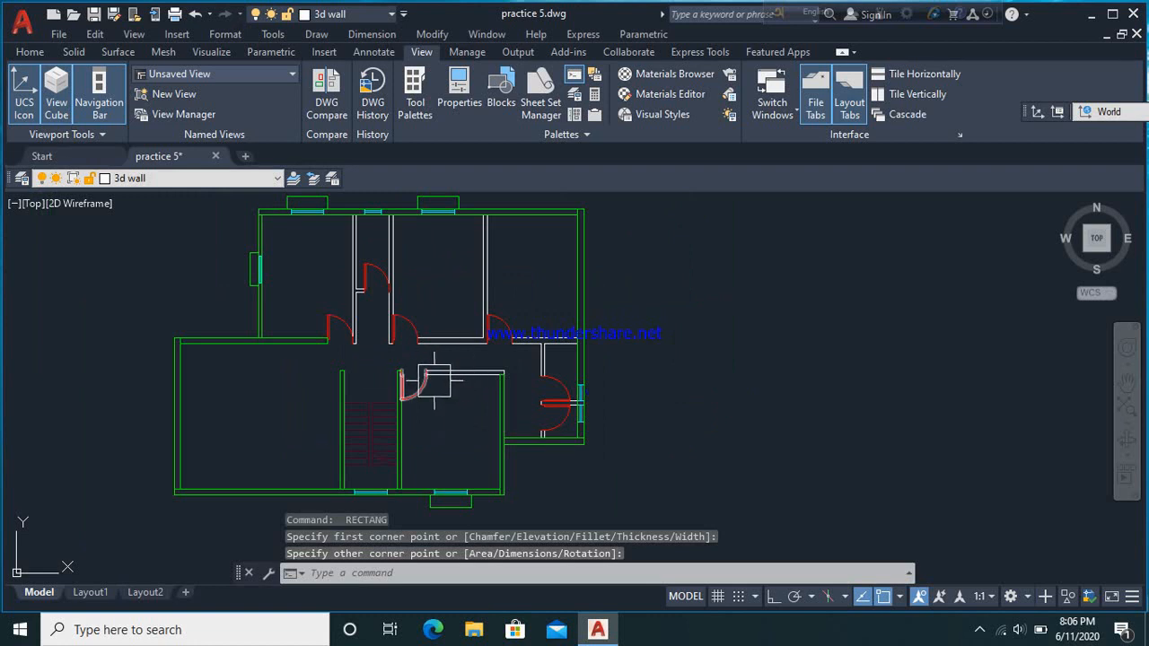
key("Return")
scroll(418, 364, "up", 4)
scroll(418, 359, "up", 5)
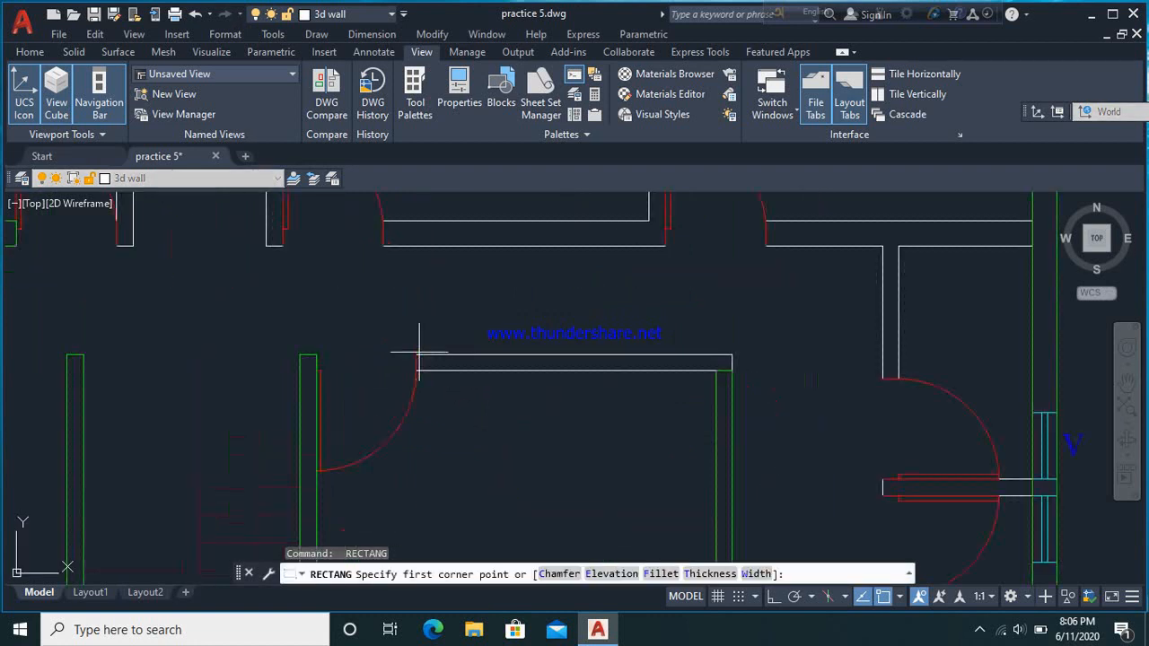
left_click(407, 357)
scroll(408, 360, "down", 5)
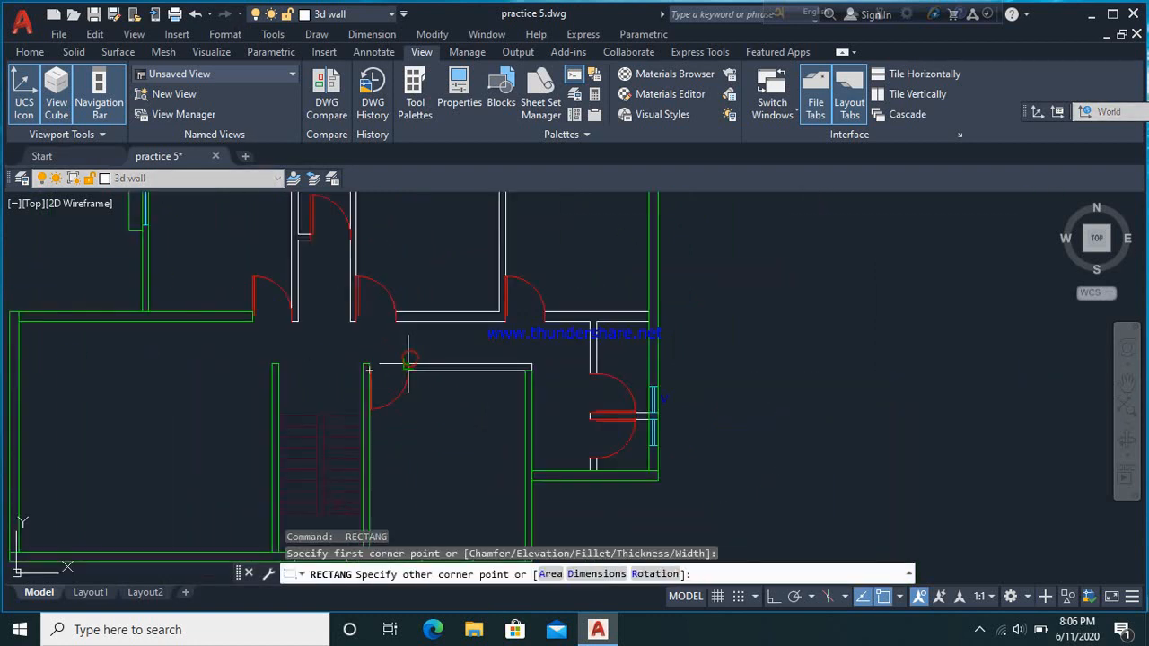
scroll(525, 370, "up", 5)
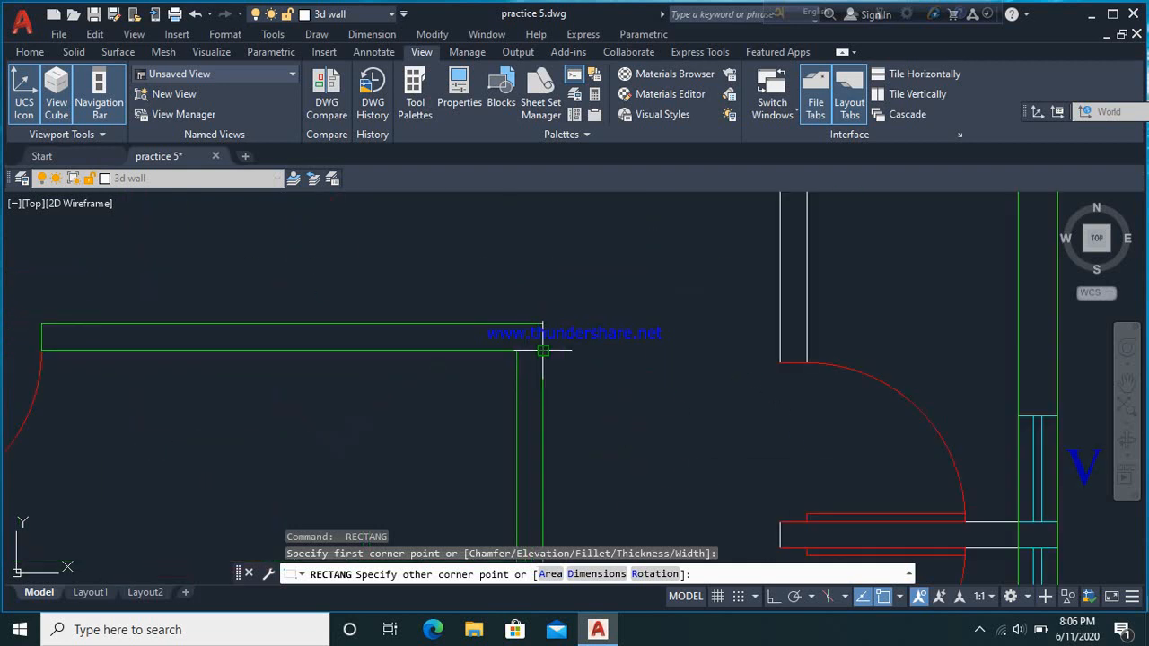
left_click(541, 354)
Draw a rectangle over the short wall stub below the lower small room's door, down to the exterior wall
scroll(447, 414, "down", 5)
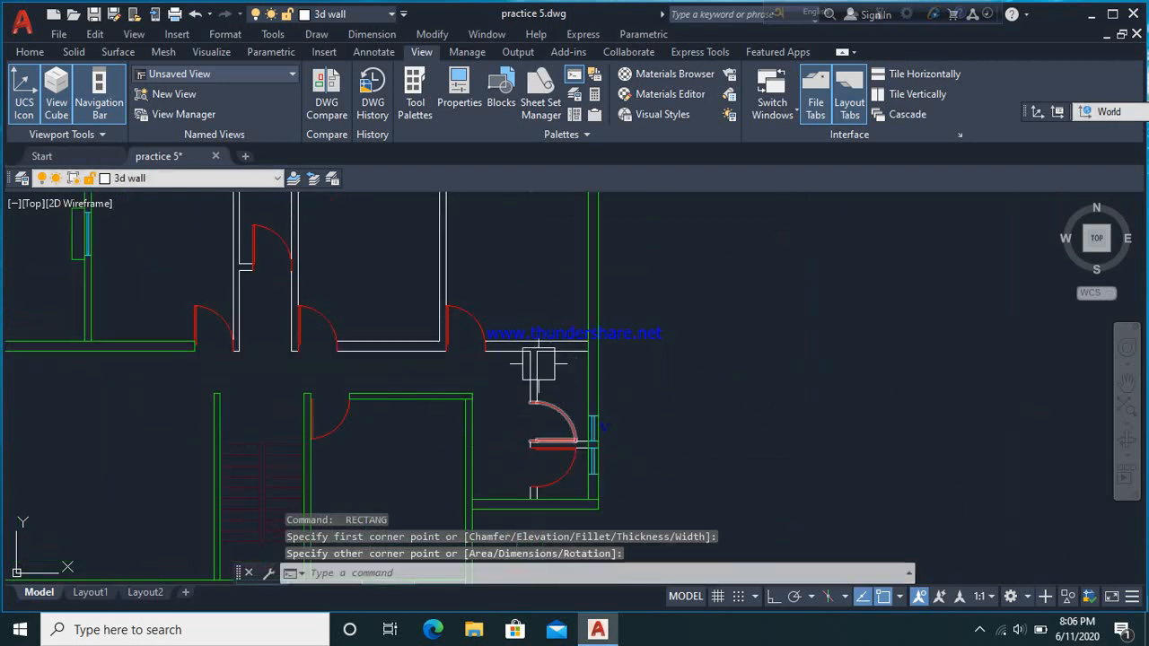
scroll(530, 395, "down", 3)
scroll(512, 422, "up", 6)
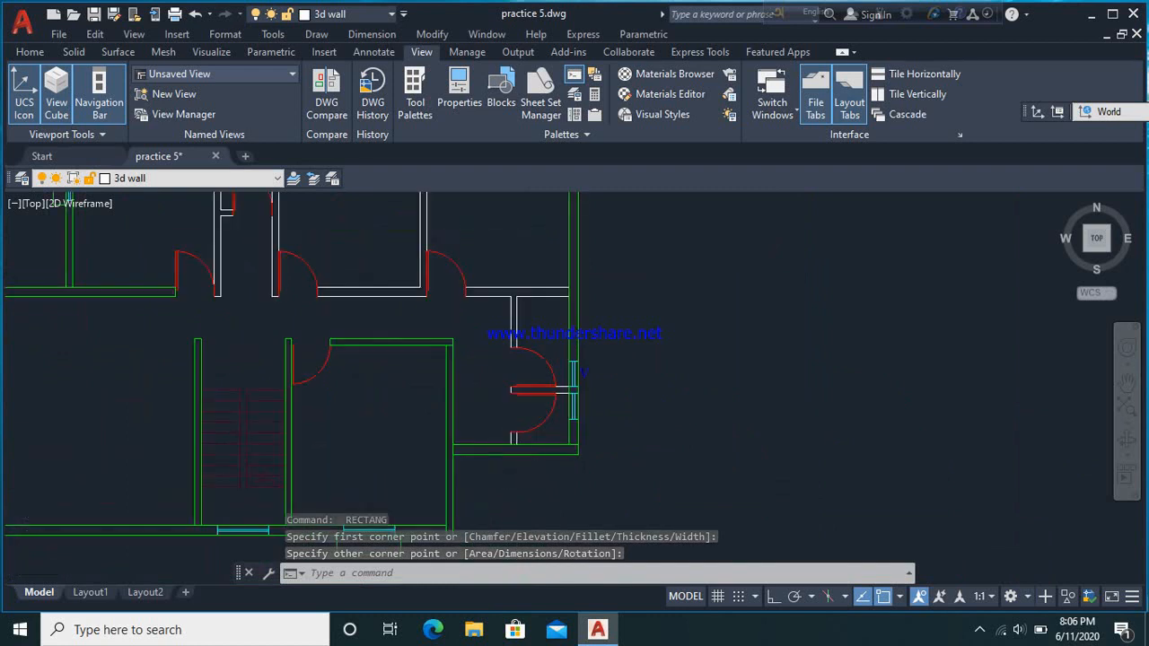
key("Return")
scroll(513, 400, "up", 4)
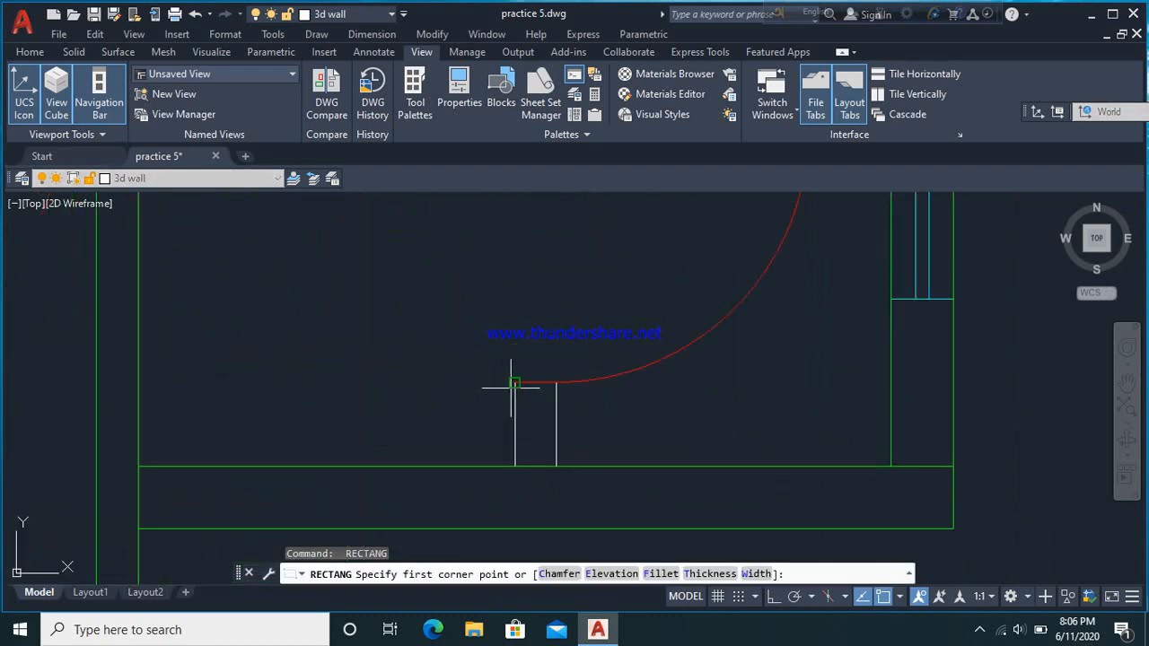
left_click(514, 383)
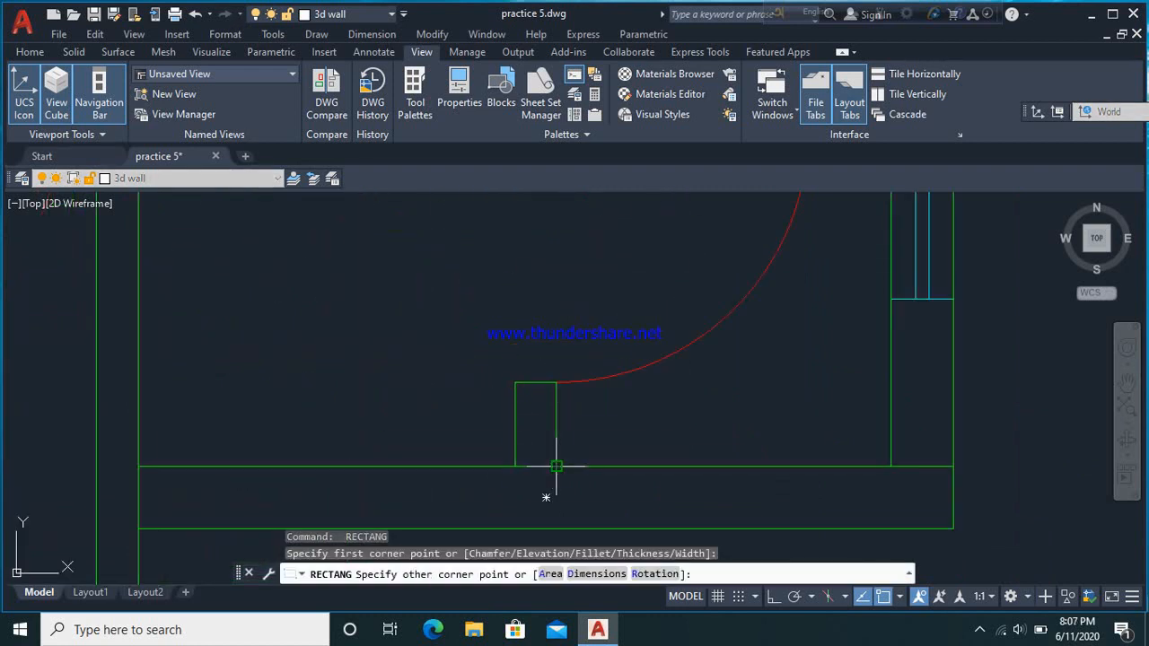
left_click(557, 466)
Draw a rectangle over the partition between the two small rooms, from its free end to the right exterior wall
scroll(543, 494, "down", 3)
scroll(554, 401, "up", 4)
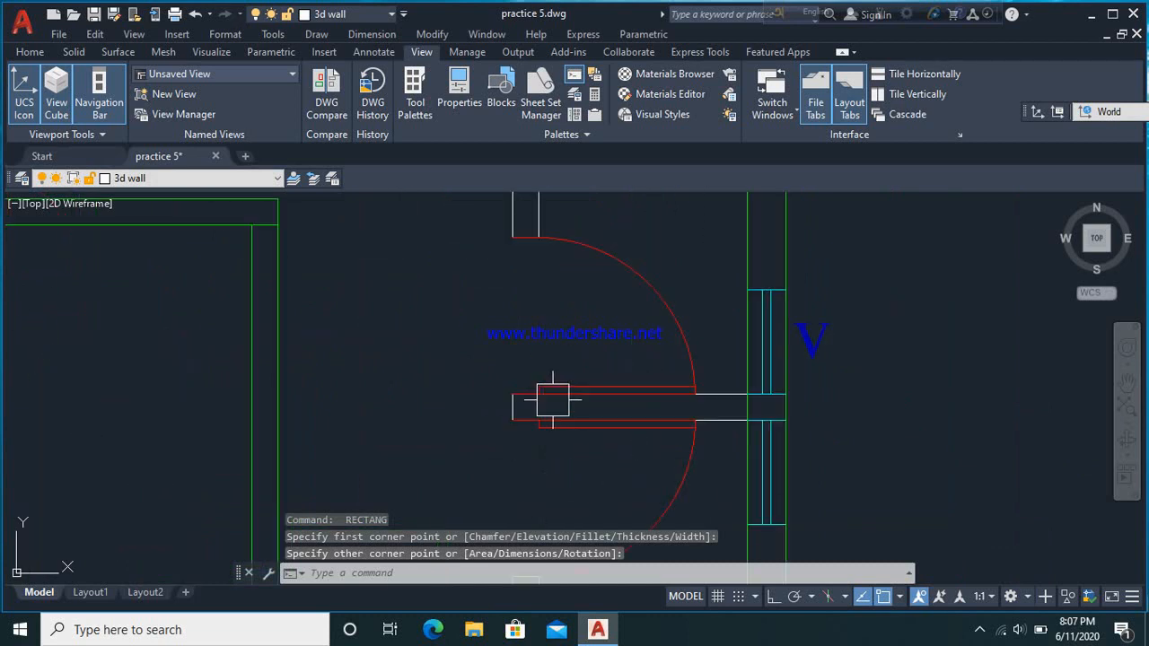
key("Return")
left_click(513, 395)
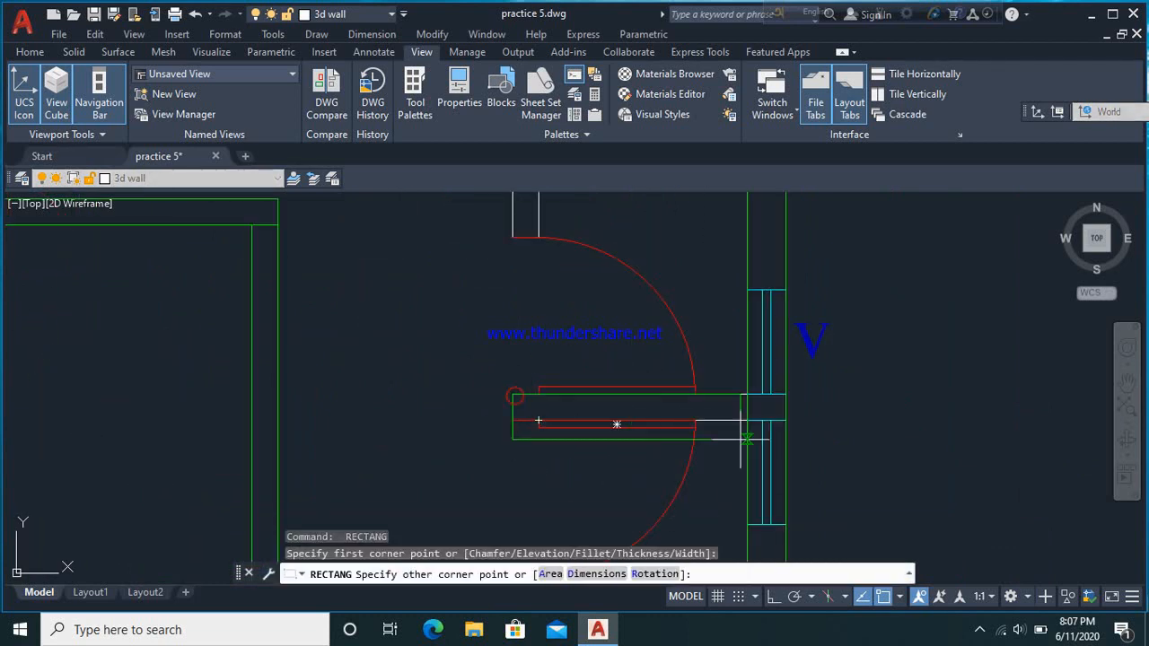
left_click(746, 419)
Draw a rectangle over the vertical wall above the upper small room's door, from the door jamb up to the horizontal wall
scroll(699, 485, "down", 5)
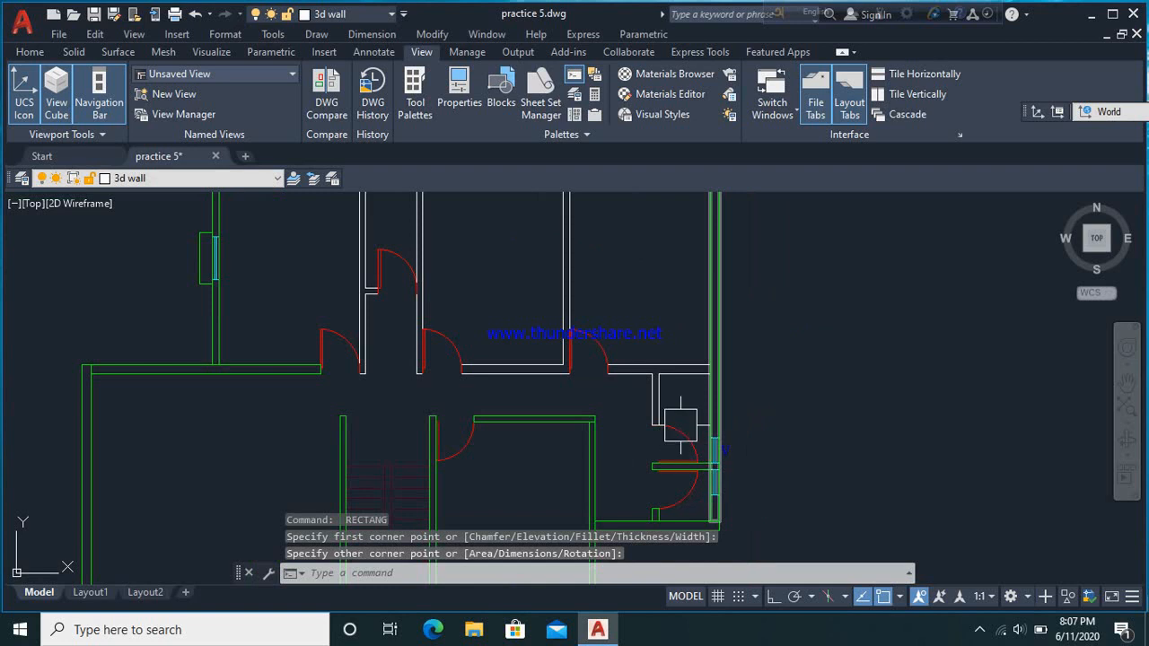
scroll(682, 444, "up", 3)
type("rec")
key("Return")
scroll(632, 447, "up", 3)
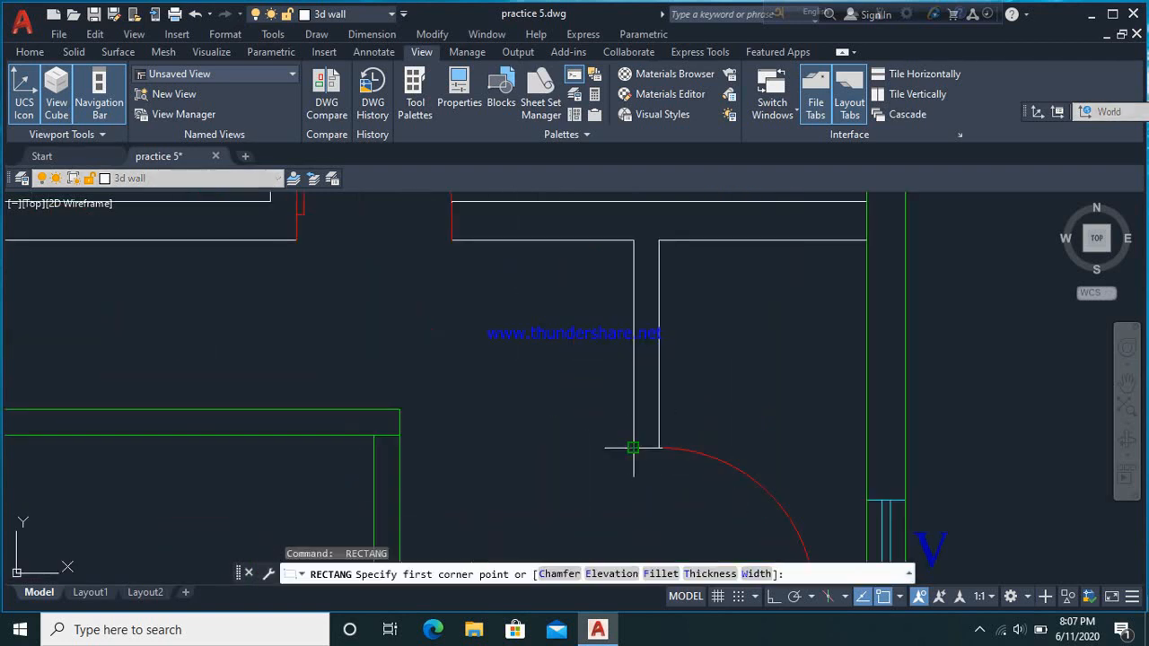
left_click(633, 447)
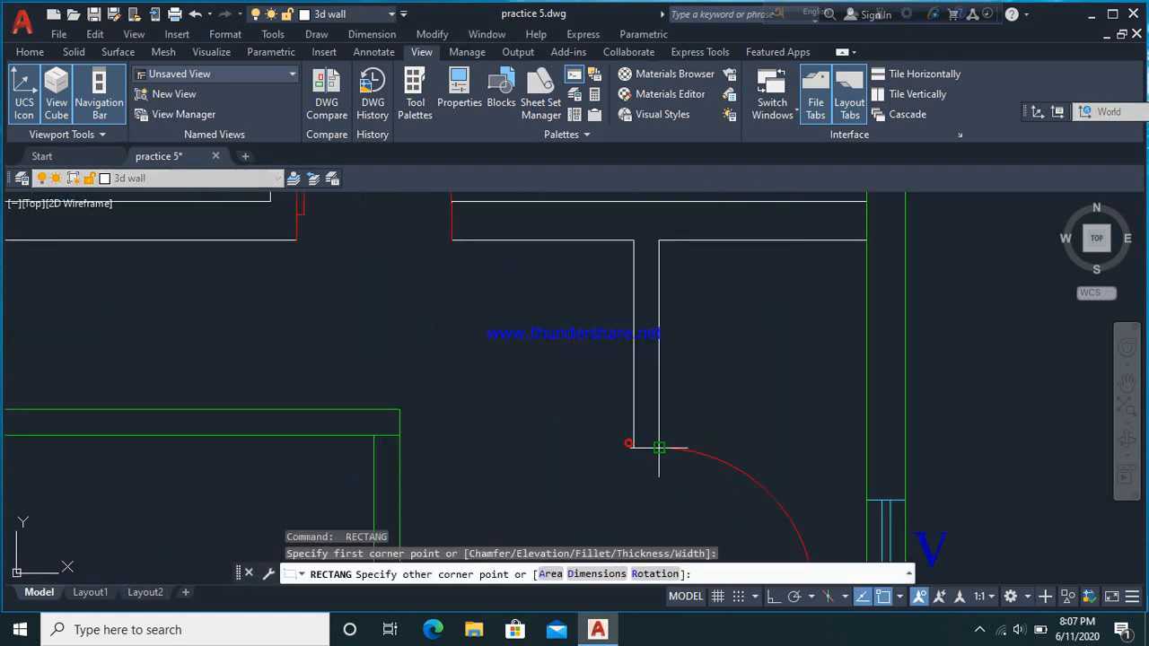
left_click(659, 240)
Draw a rectangle over the wall below the upper-right room, from its door jamb to the right exterior wall
key("Return")
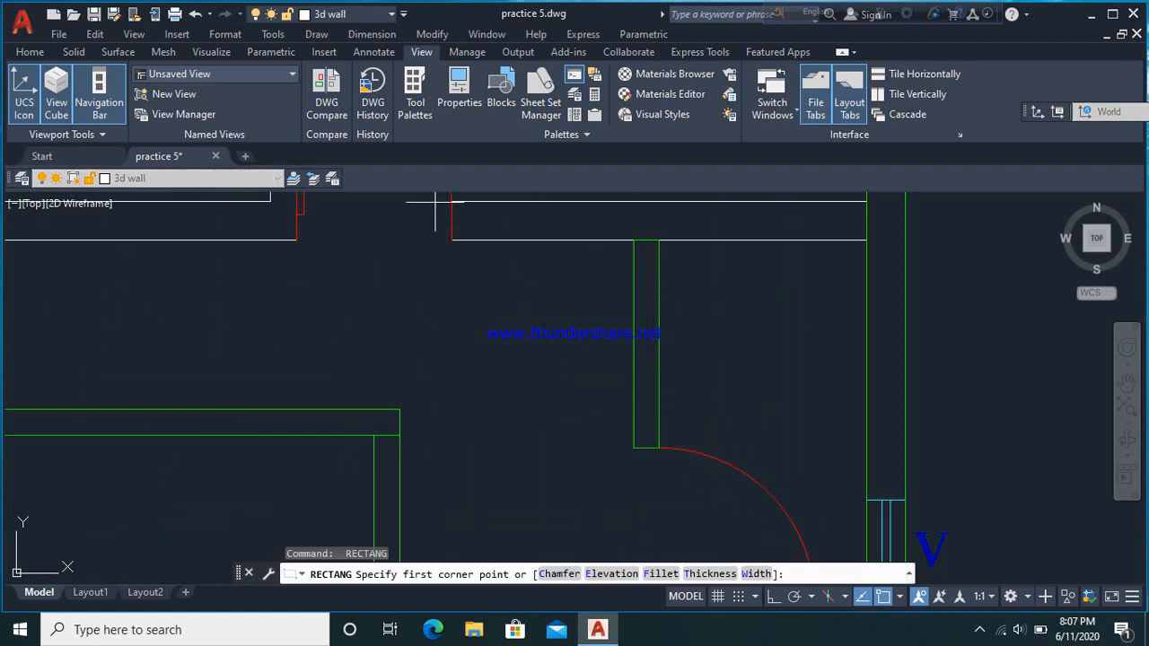
left_click(452, 202)
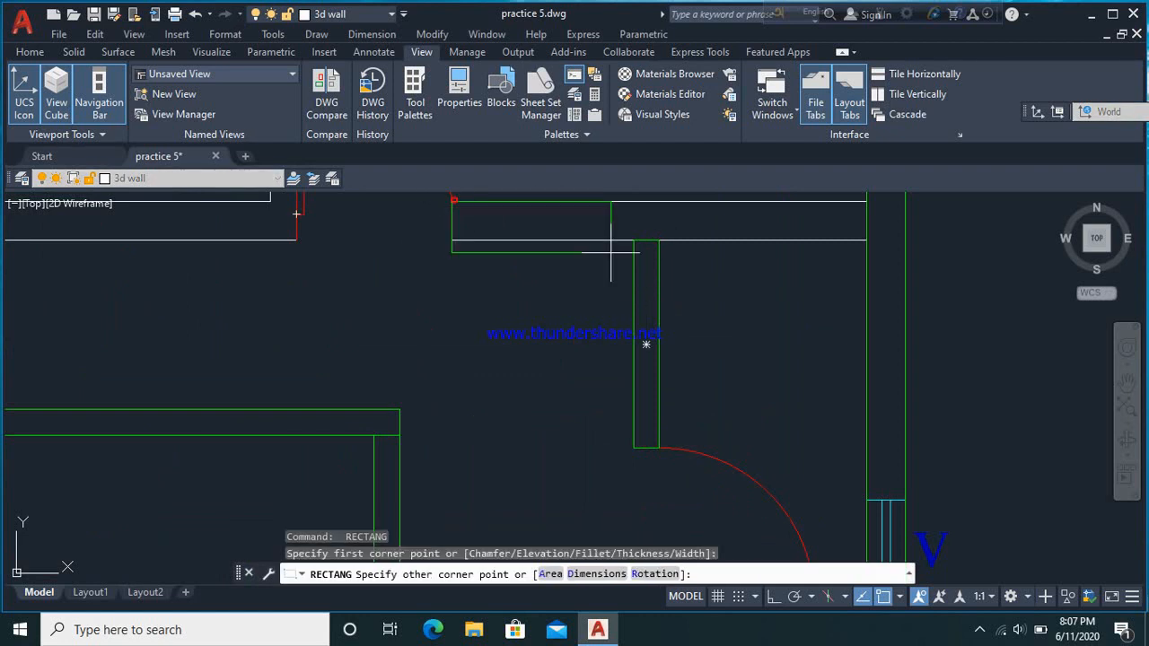
left_click(863, 240)
Draw a rectangle over the wall below the upper middle room, from that room's door jamb to the upper-right room's door
scroll(727, 422, "down", 3)
scroll(623, 390, "up", 5)
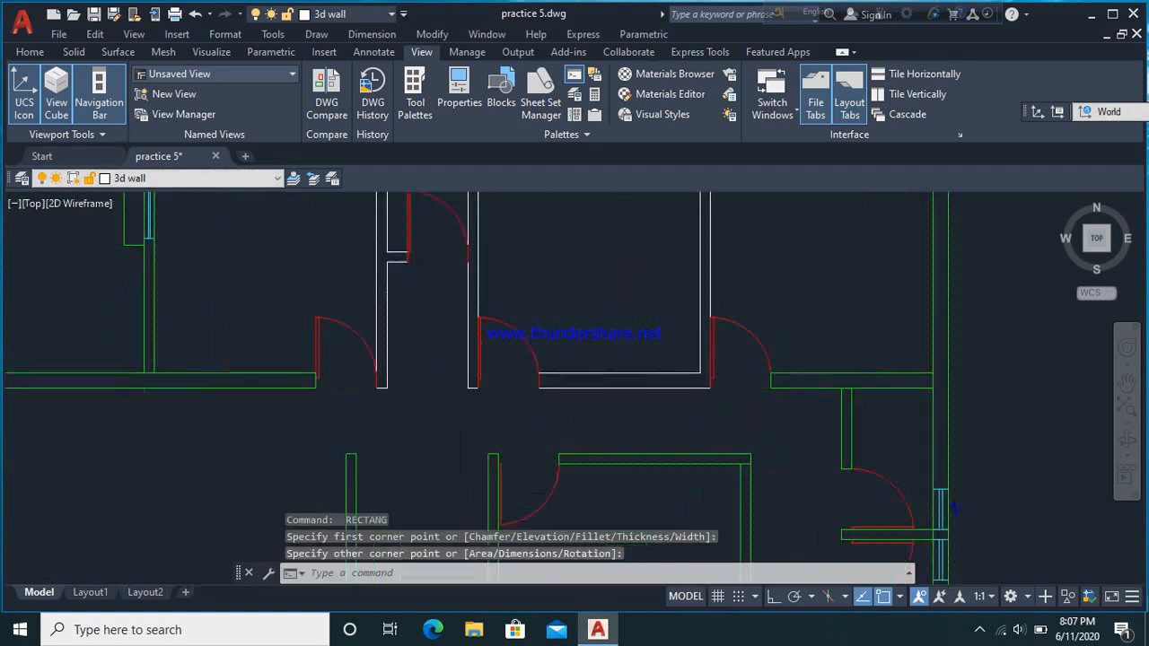
key("Return")
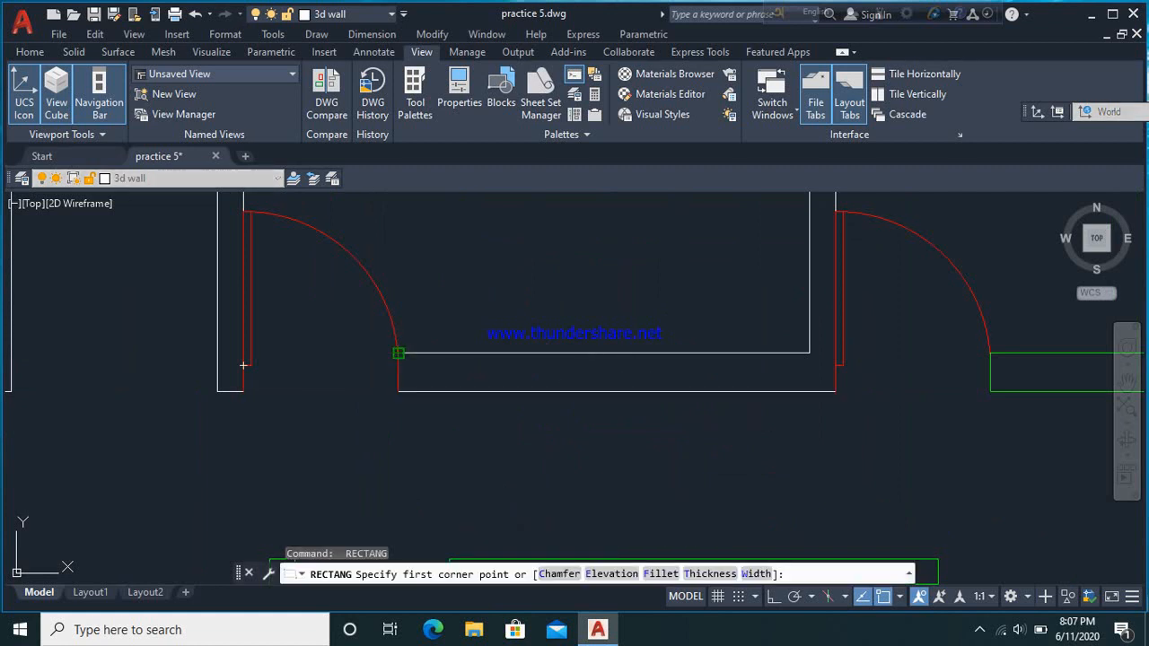
left_click(397, 353)
left_click(836, 392)
Draw a rectangle over the wall between the upper middle and upper-right rooms, from the upper exterior wall to the lower wall
scroll(778, 414, "down", 3)
scroll(763, 415, "up", 4)
scroll(712, 436, "down", 1)
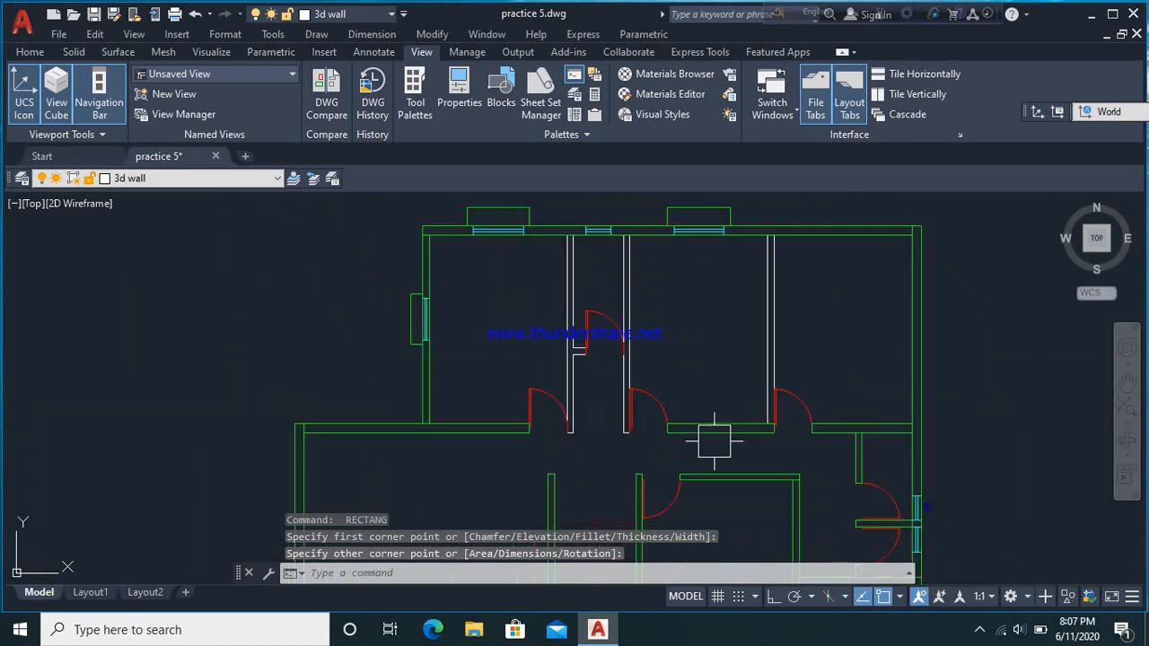
key("Return")
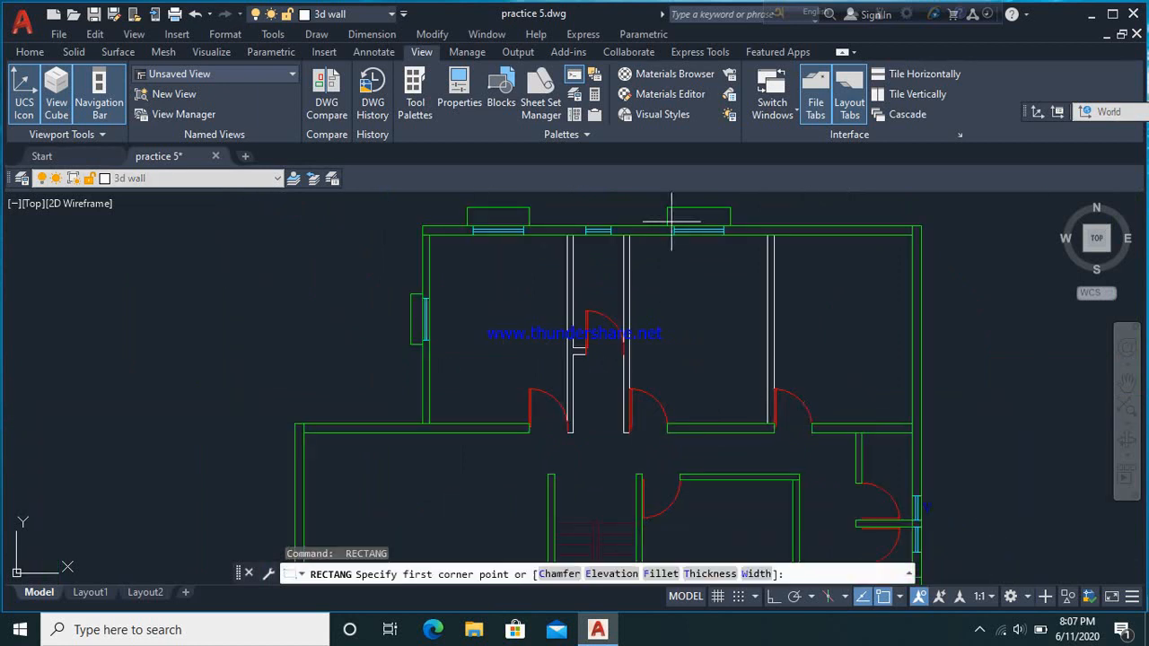
left_click(767, 235)
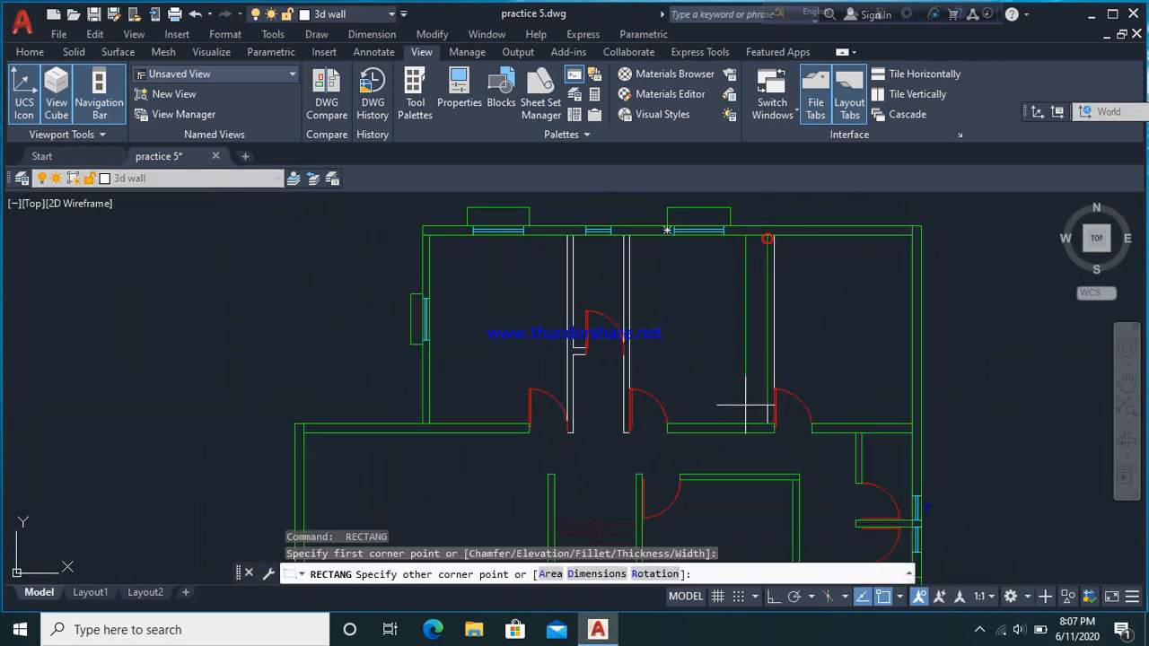
scroll(769, 428, "up", 3)
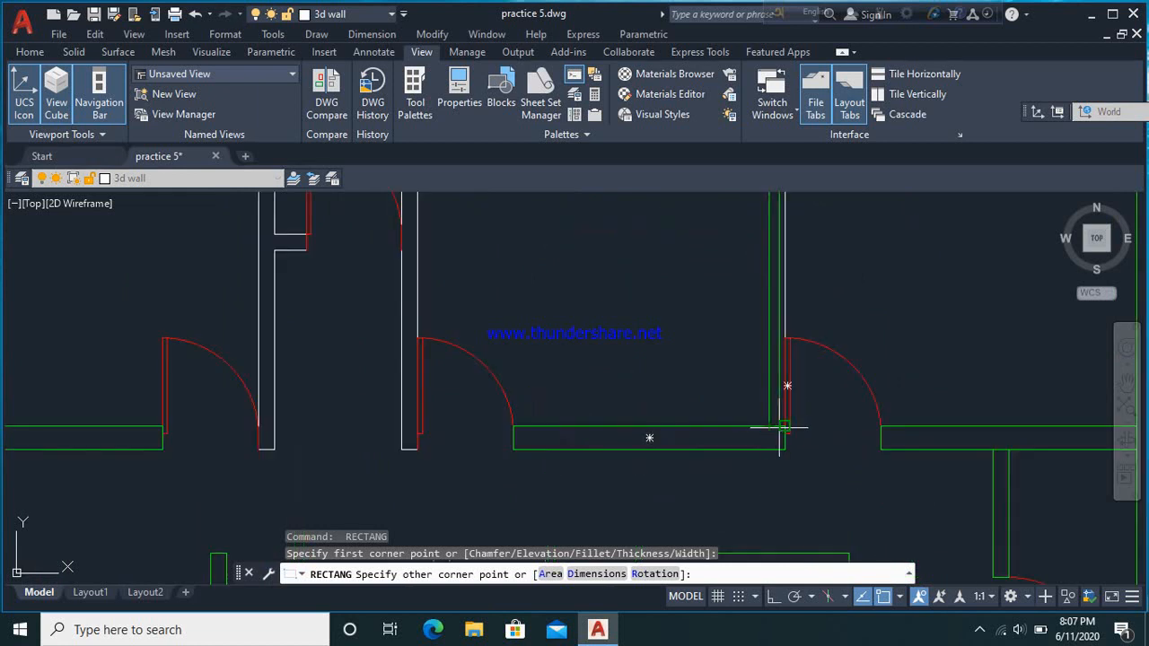
left_click(781, 427)
Draw a rectangle over the wall between the narrow room and the upper middle room, from the upper exterior wall to the corridor end
scroll(810, 469, "down", 3)
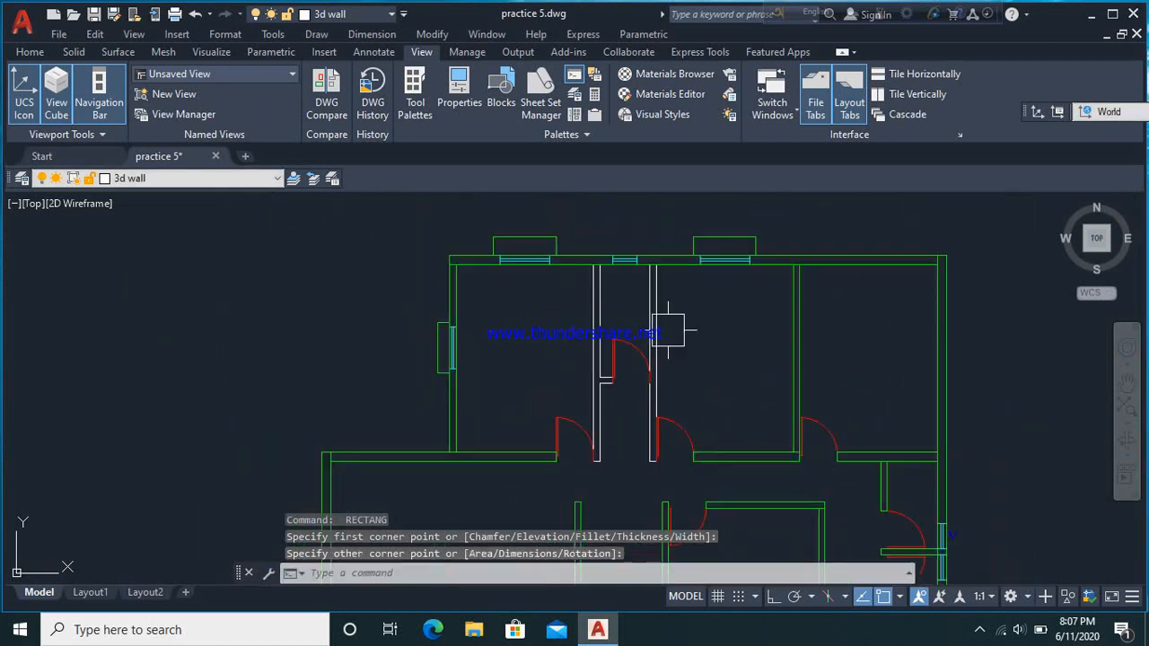
scroll(655, 262, "up", 3)
key("Return")
left_click(657, 266)
scroll(658, 266, "down", 3)
scroll(662, 375, "up", 4)
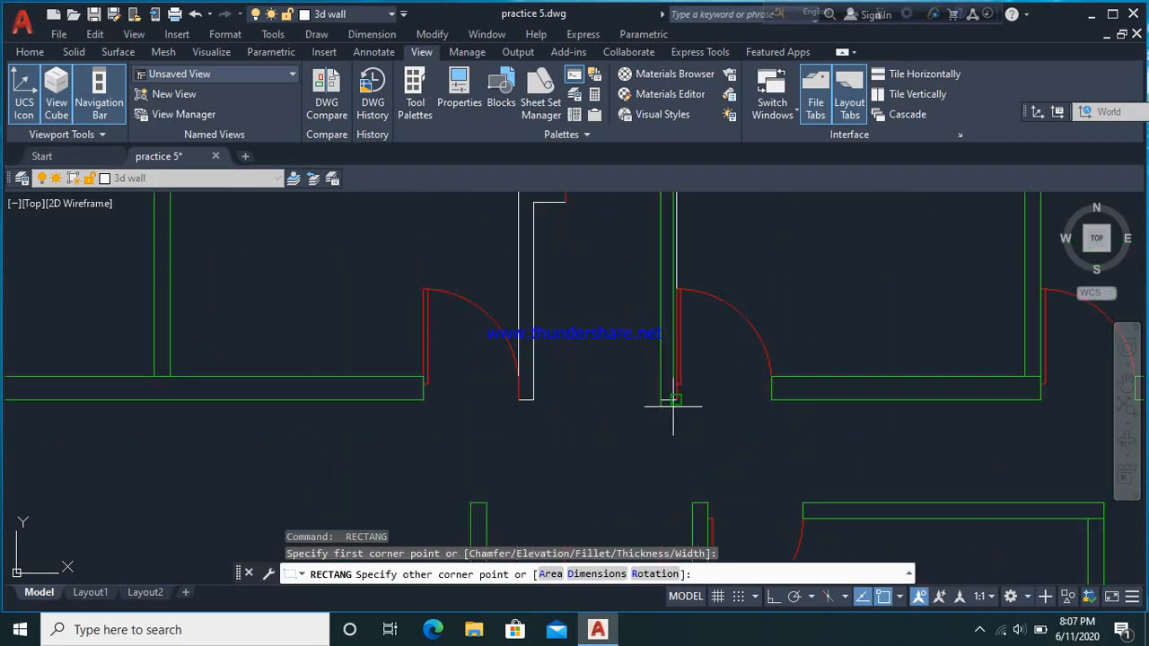
left_click(678, 403)
Draw a rectangle over the wall between the upper-left room and the narrow room, from the upper exterior wall to the corridor end
scroll(595, 439, "down", 3)
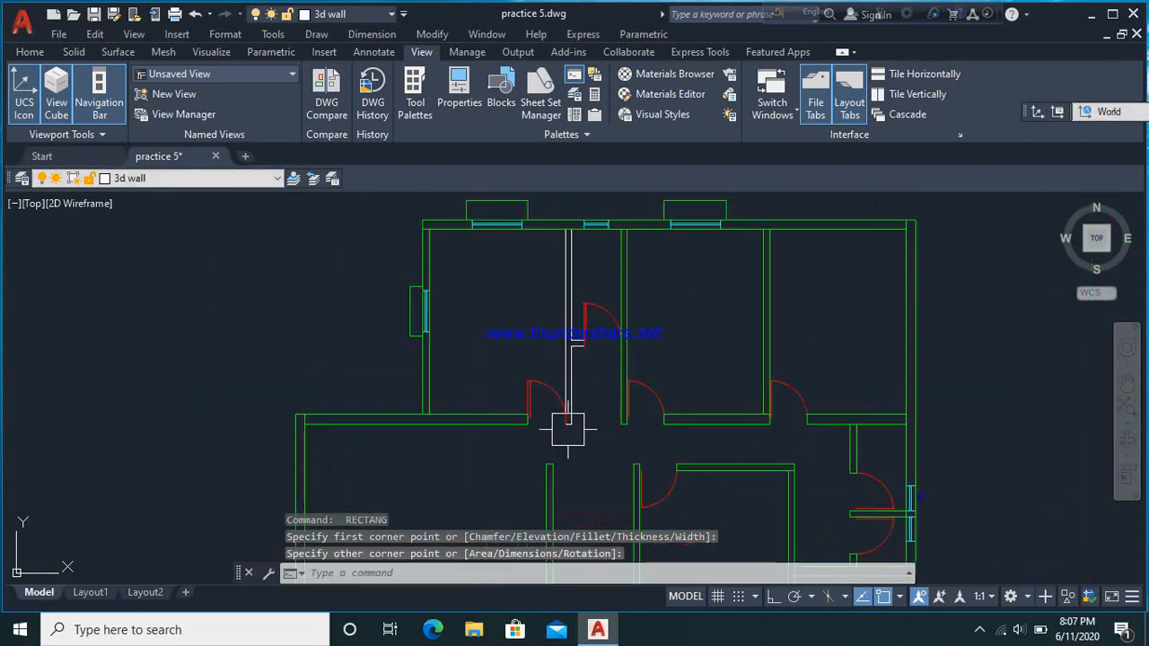
key("Return")
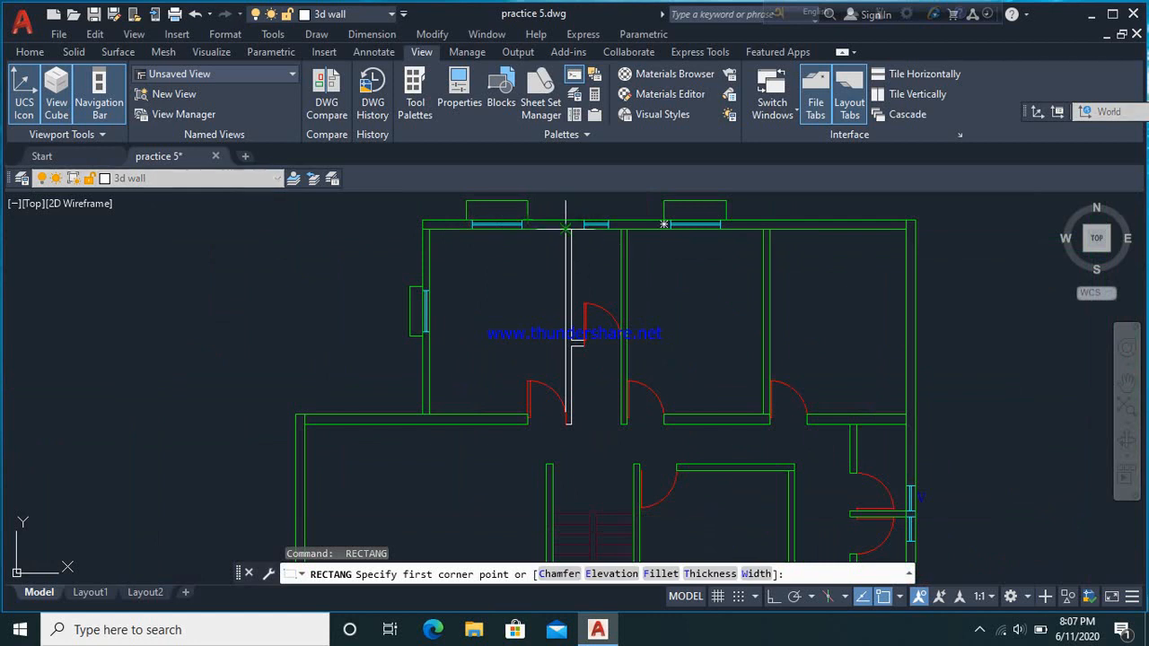
left_click(565, 224)
scroll(559, 421, "up", 3)
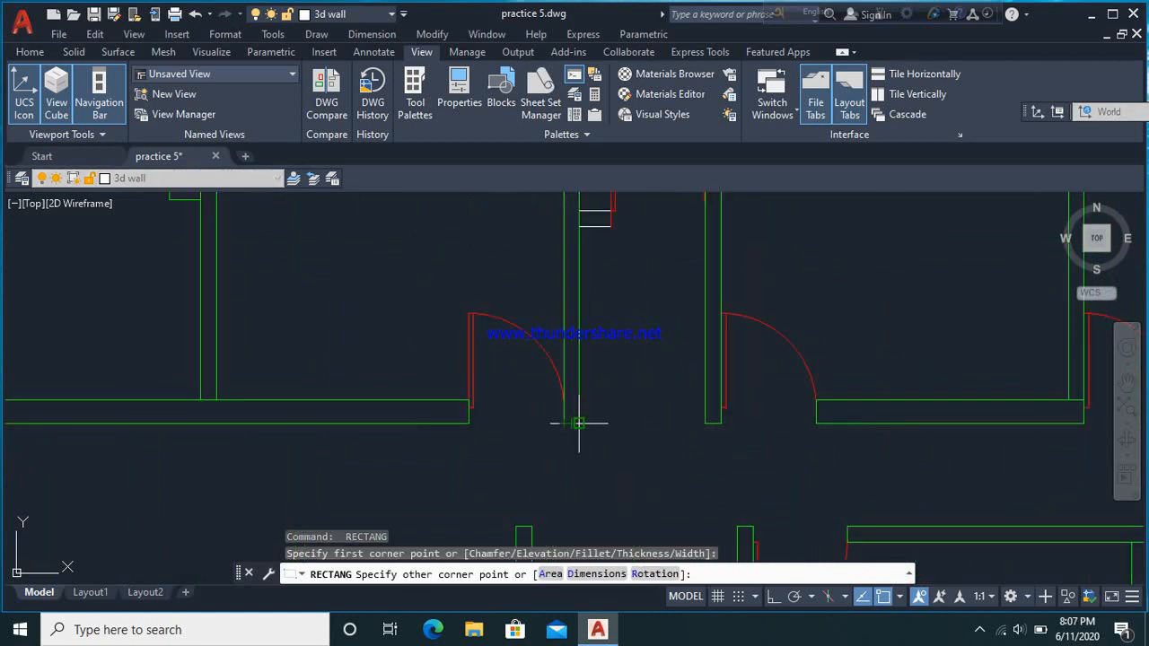
left_click(579, 423)
Draw a rectangle over the short wall stub beside the narrow room's door, from the adjoining wall to the door jamb
scroll(494, 334, "down", 3)
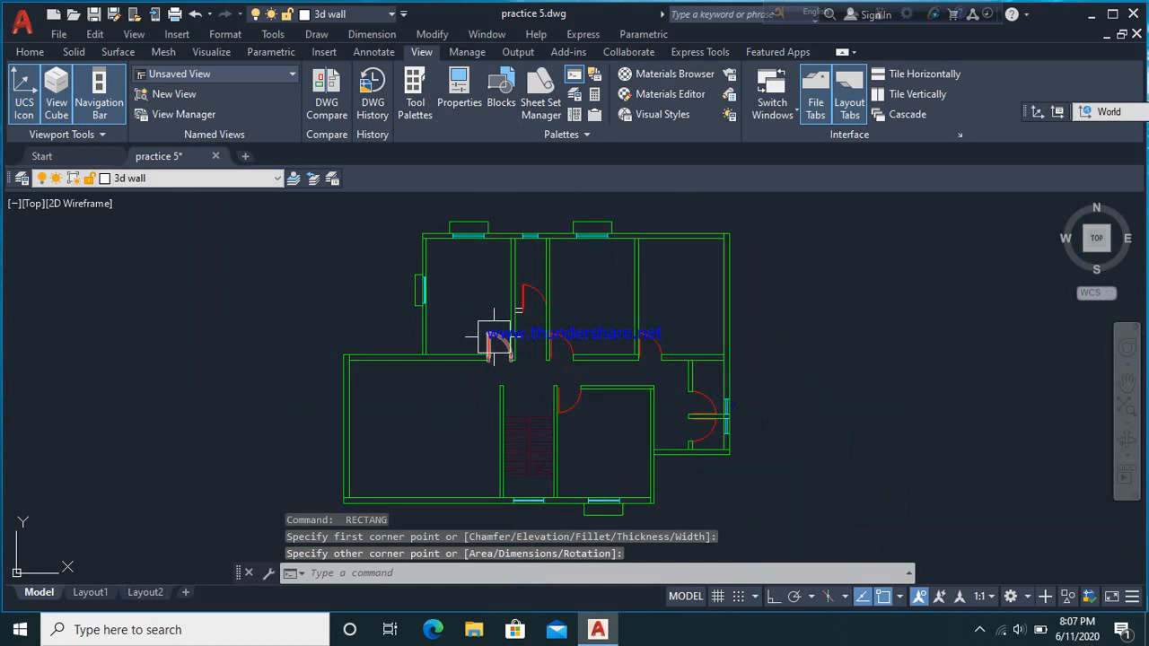
scroll(516, 310, "up", 5)
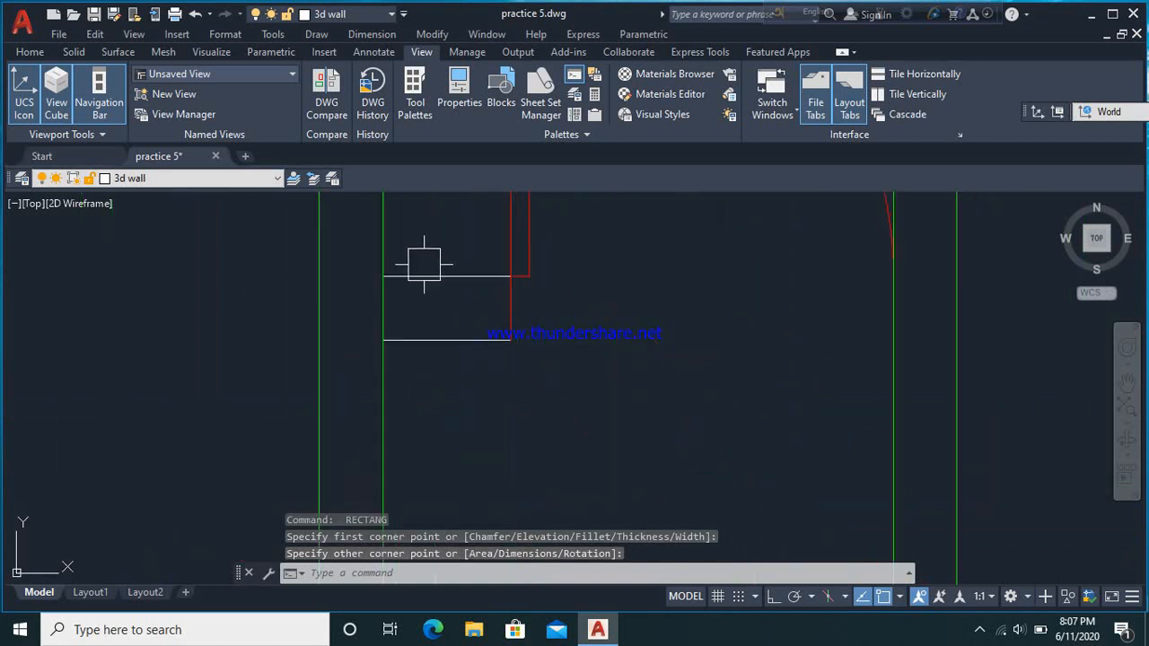
key("Return")
left_click(384, 276)
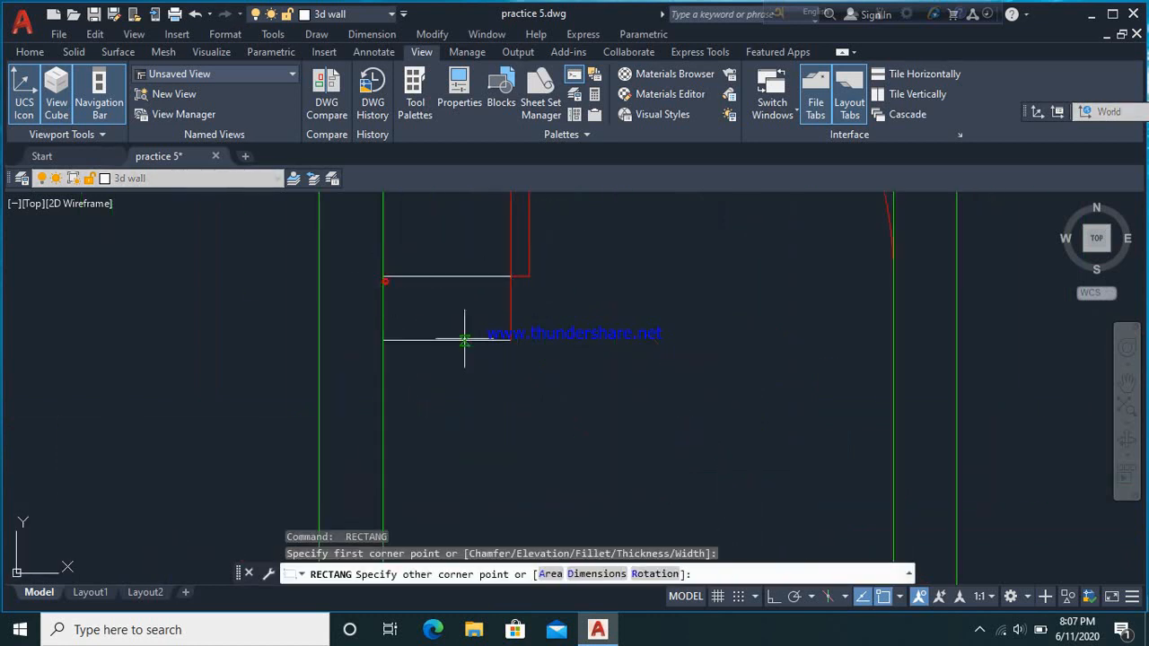
left_click(511, 339)
Switch the drawing to the SW Isometric view
scroll(514, 345, "down", 5)
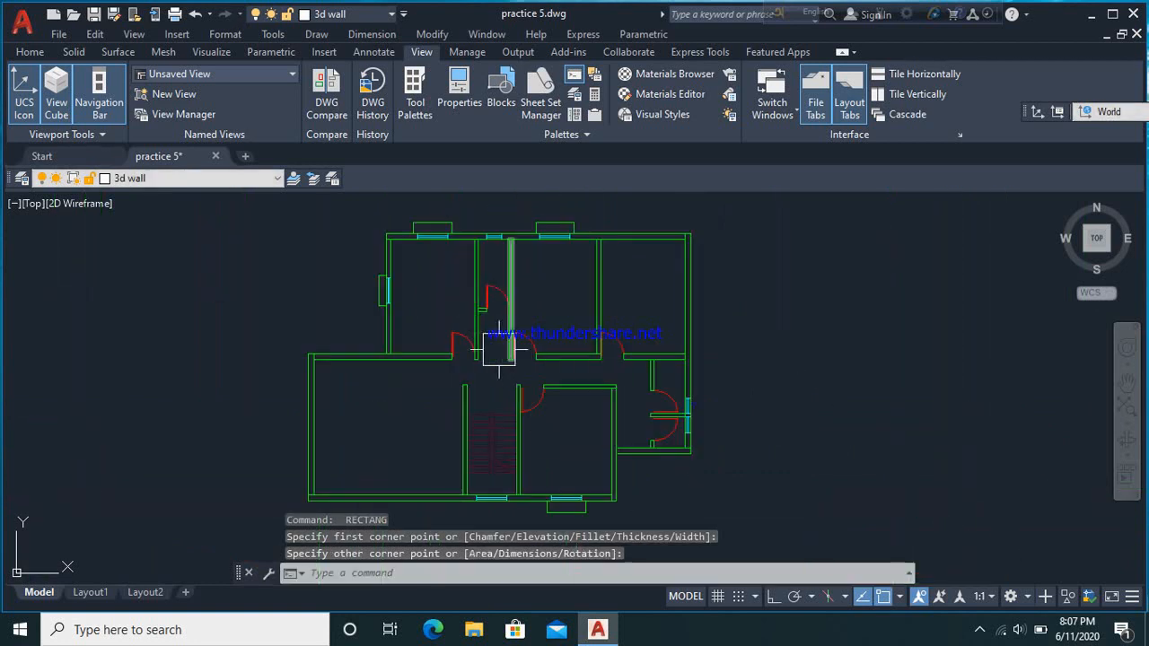
left_click(290, 78)
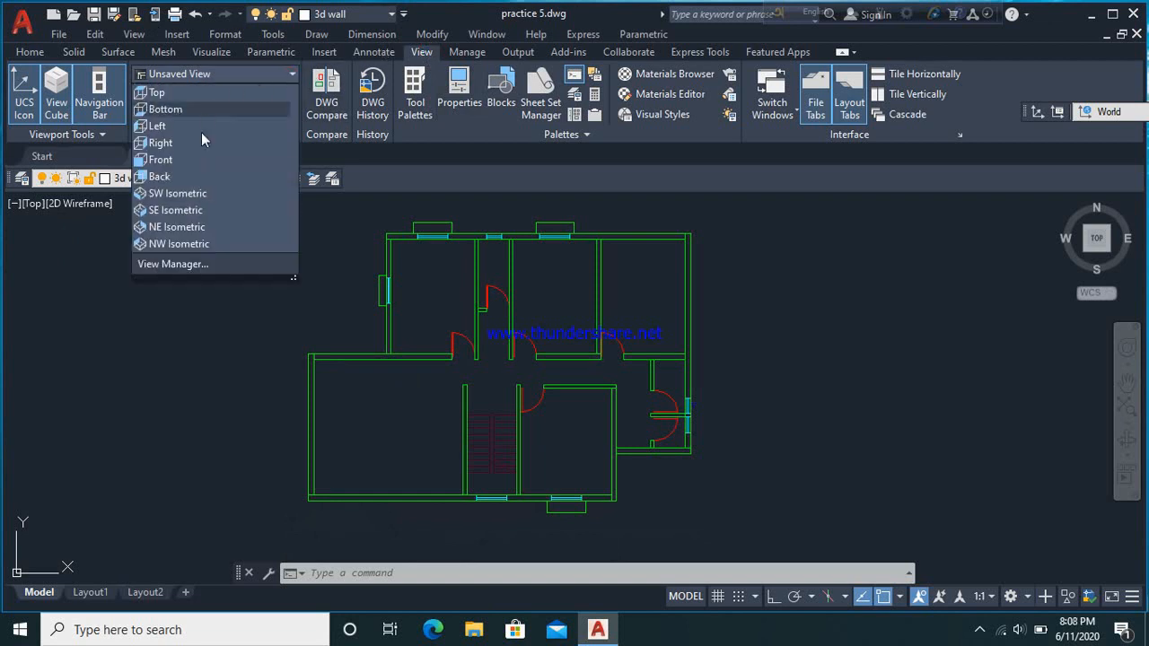
left_click(219, 194)
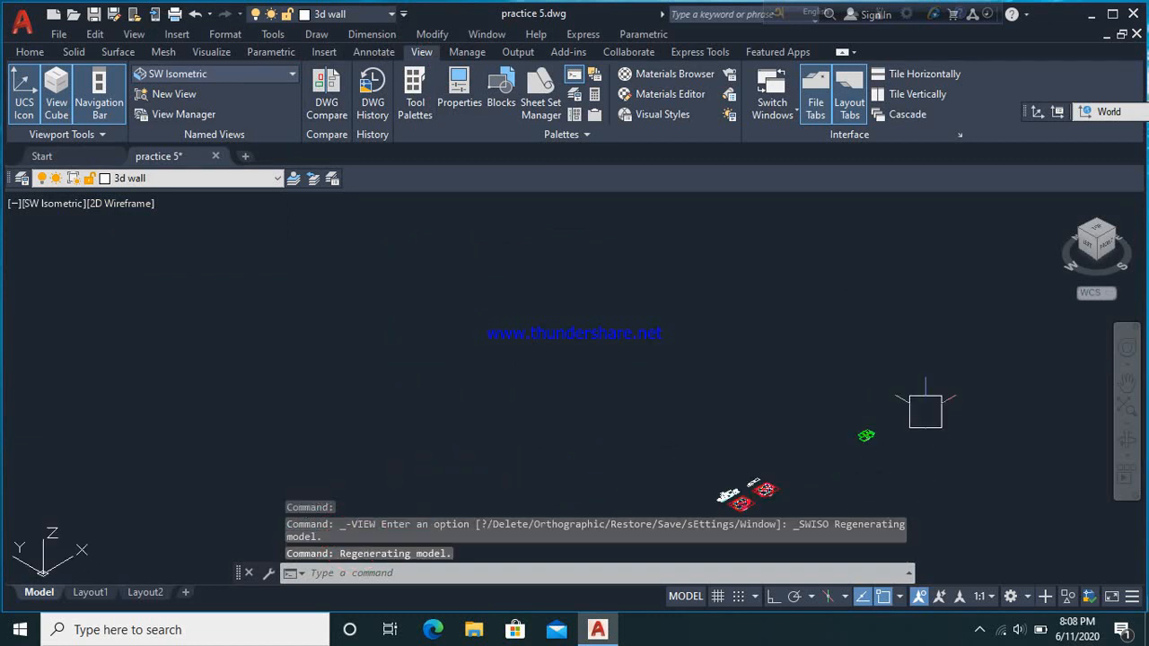
Quick-select all objects in the entire drawing whose layer equals 3d wall
scroll(718, 407, "down", 1)
scroll(721, 441, "up", 4)
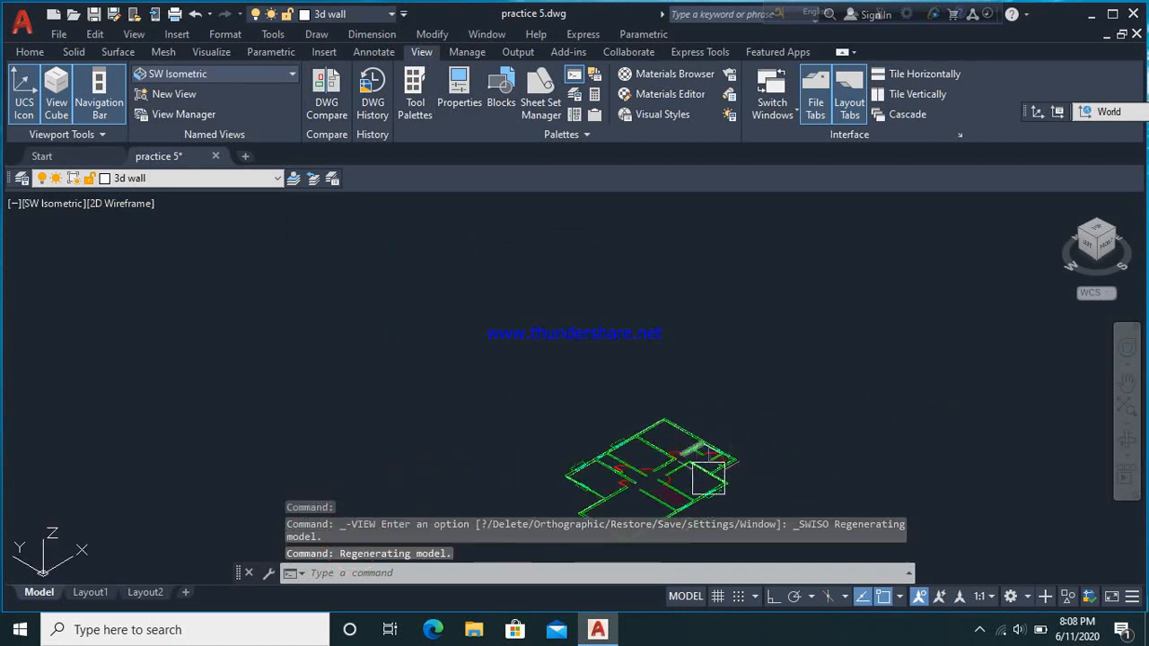
scroll(675, 382, "down", 1)
scroll(669, 475, "up", 4)
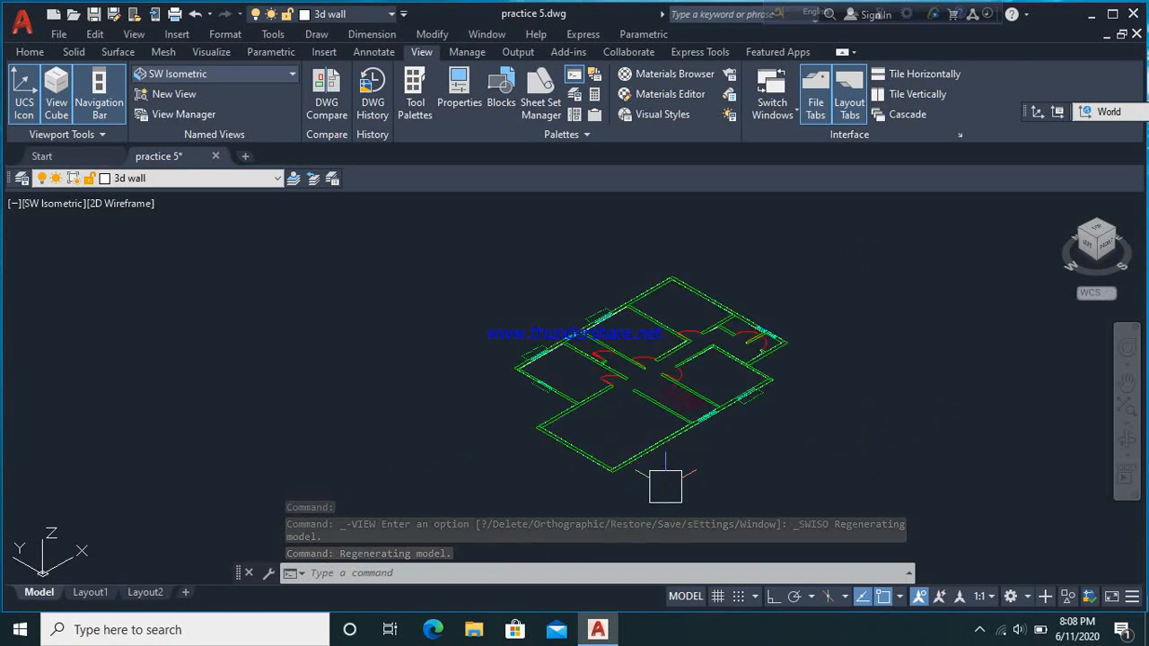
scroll(659, 314, "up", 2)
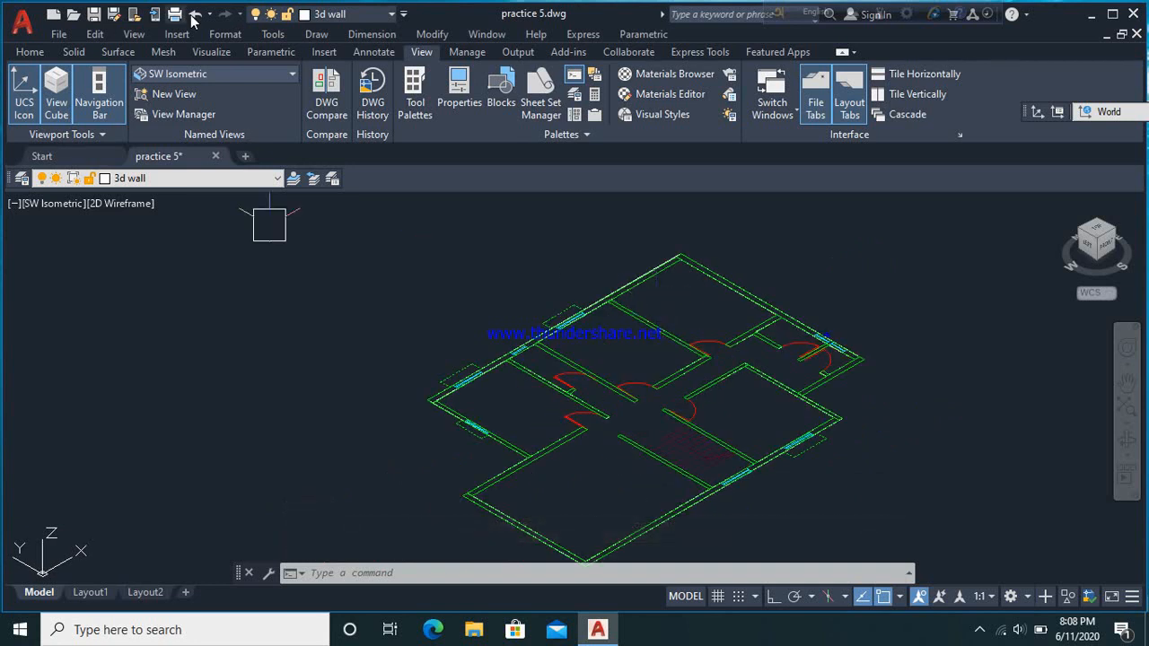
left_click(272, 35)
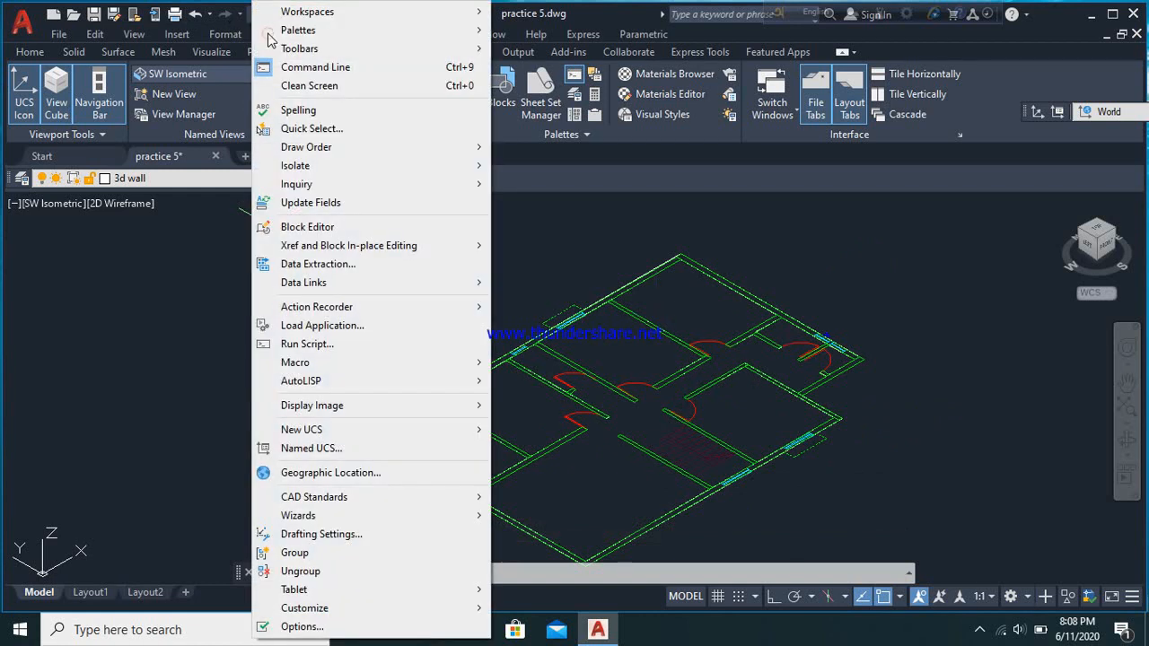
left_click(330, 128)
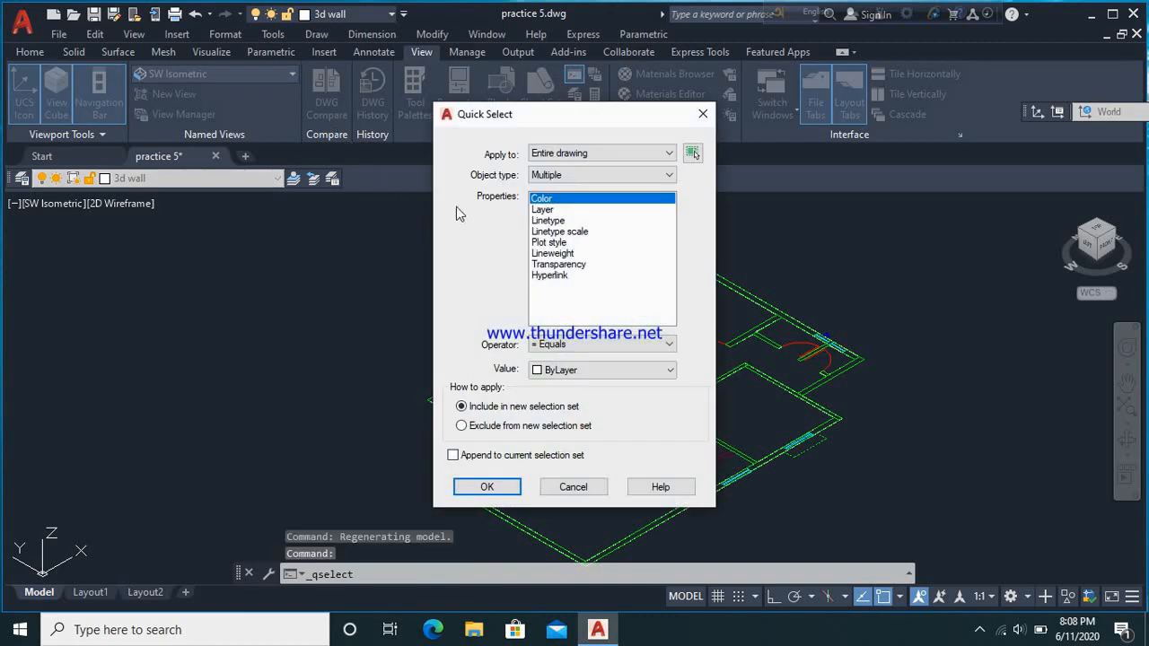
left_click(546, 210)
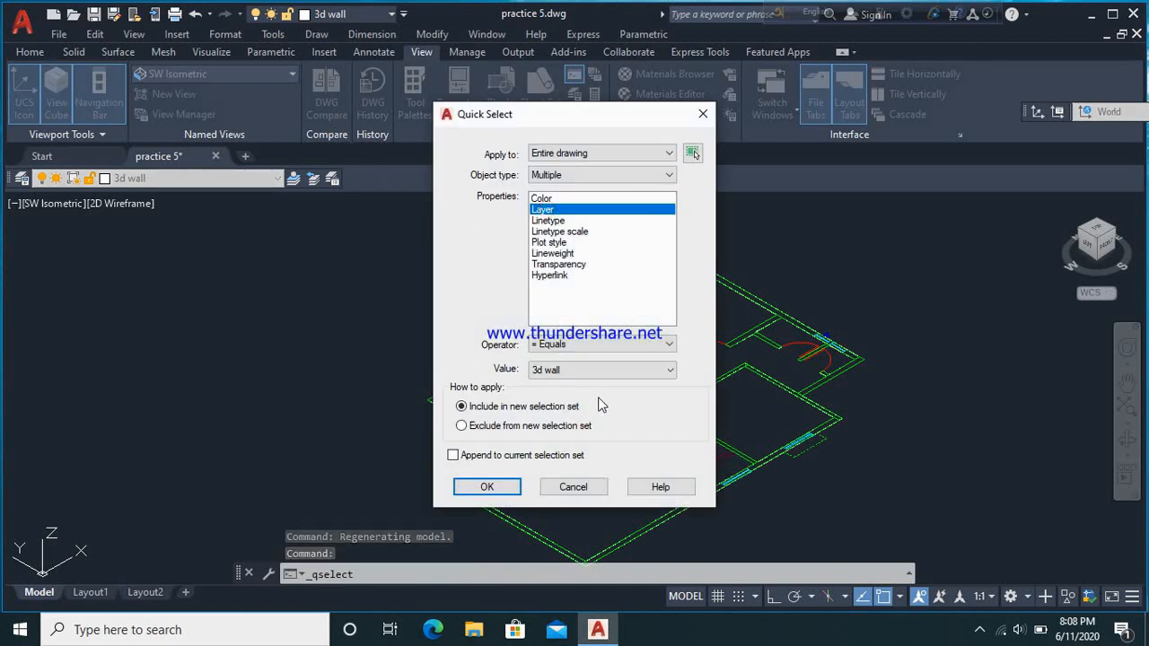
left_click(670, 370)
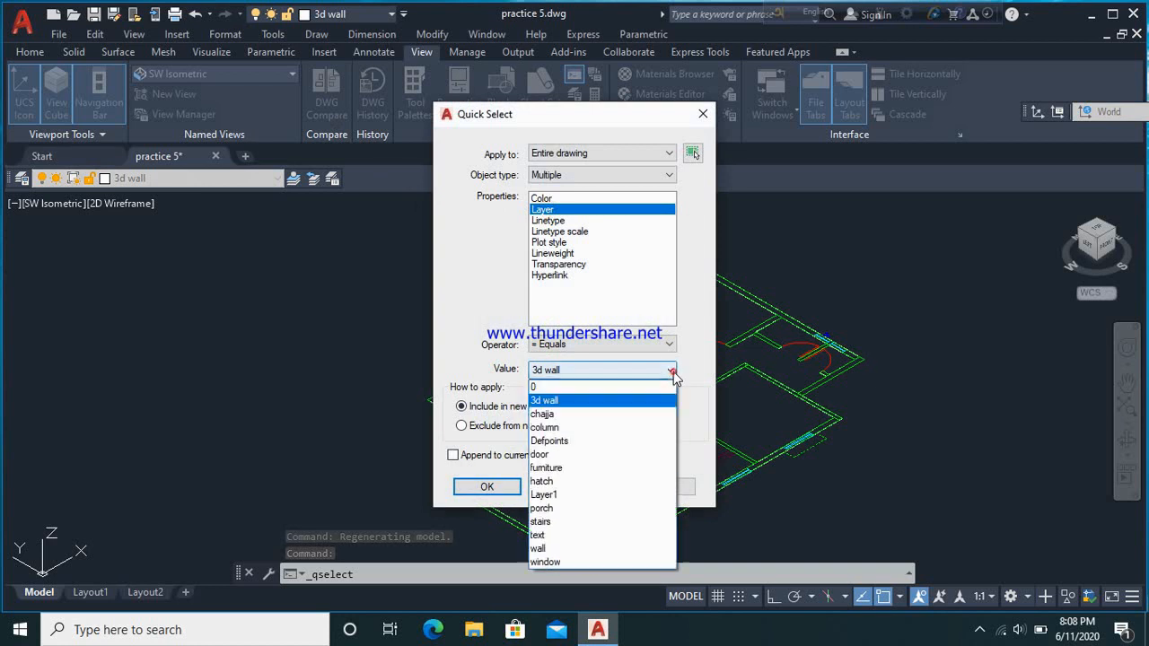
left_click(578, 402)
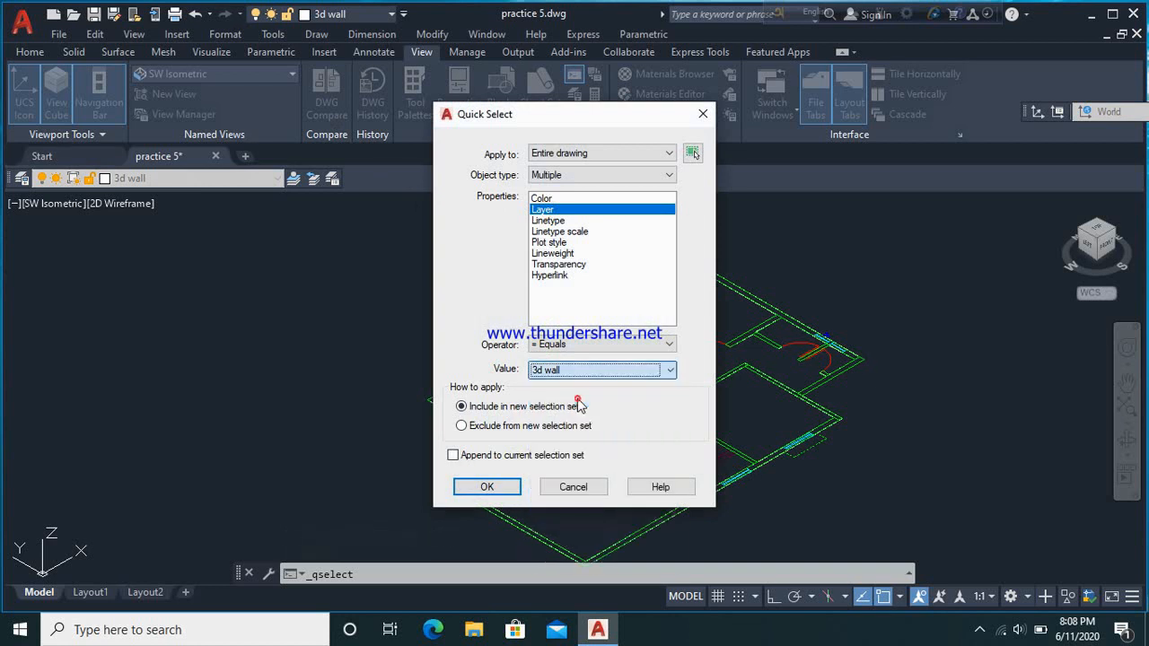
left_click(486, 488)
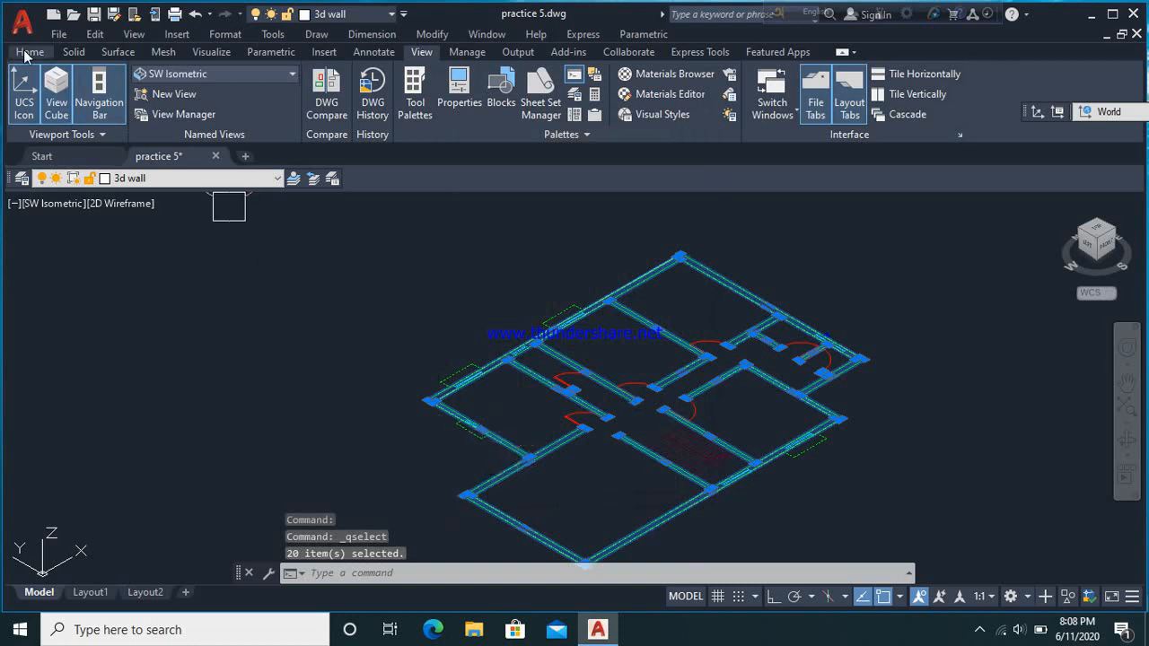
Extrude the selected wall rectangles to a height of 10'
left_click(28, 54)
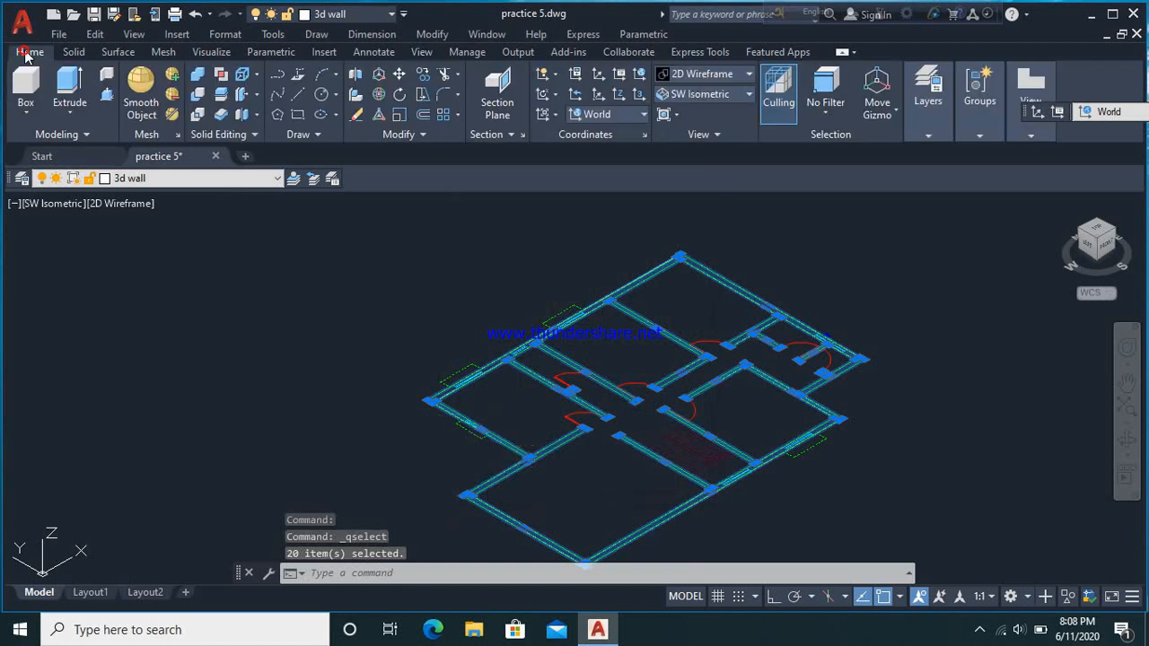
left_click(69, 86)
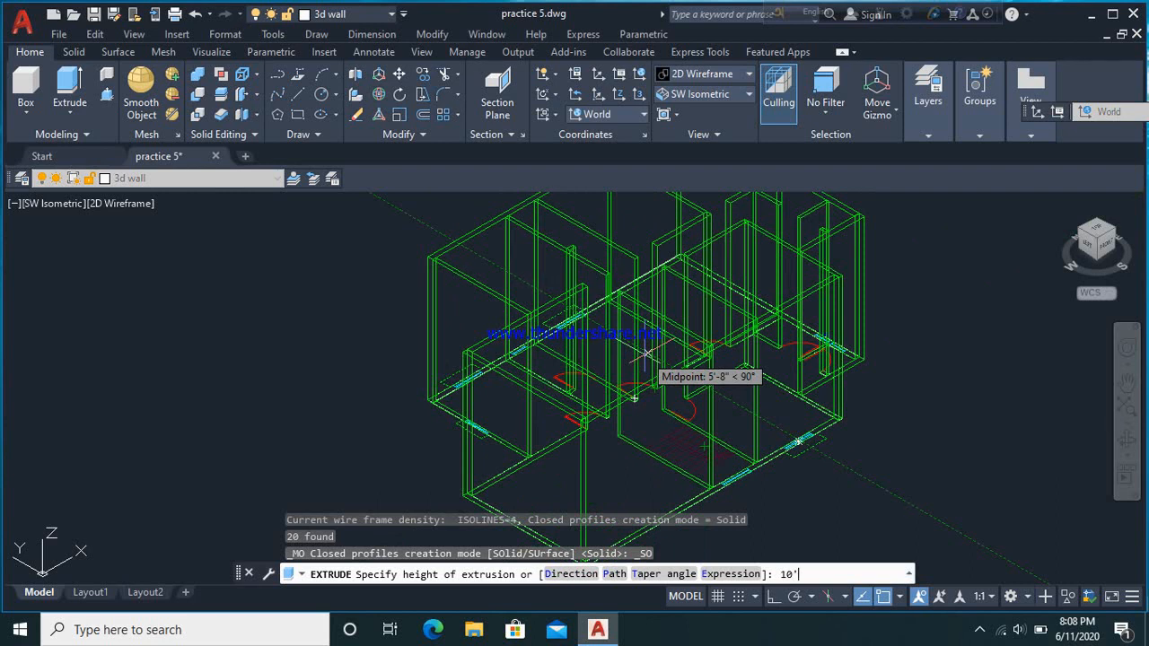
key("Return")
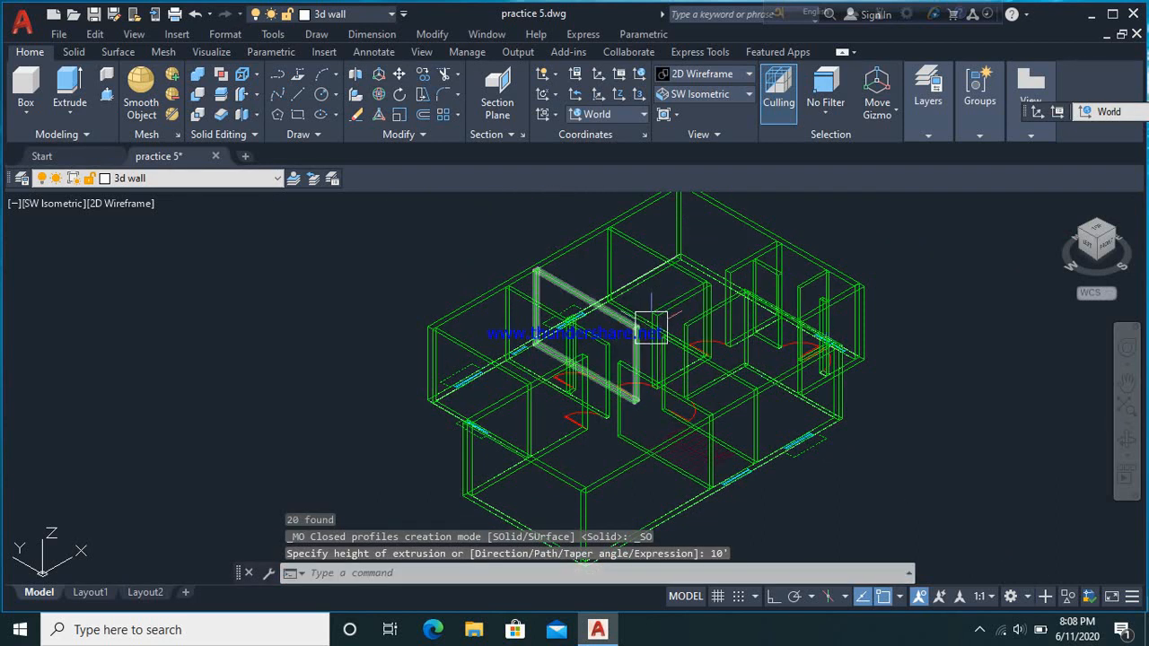
Display the extruded walls in the Shaded visual style
left_click(212, 52)
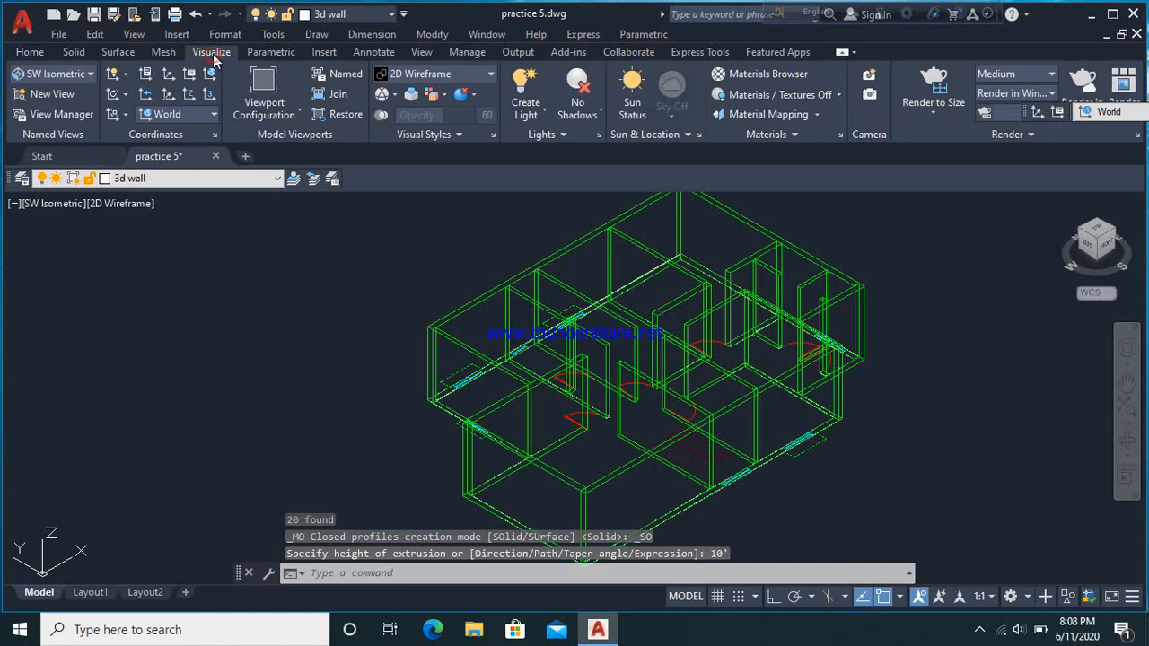
left_click(491, 74)
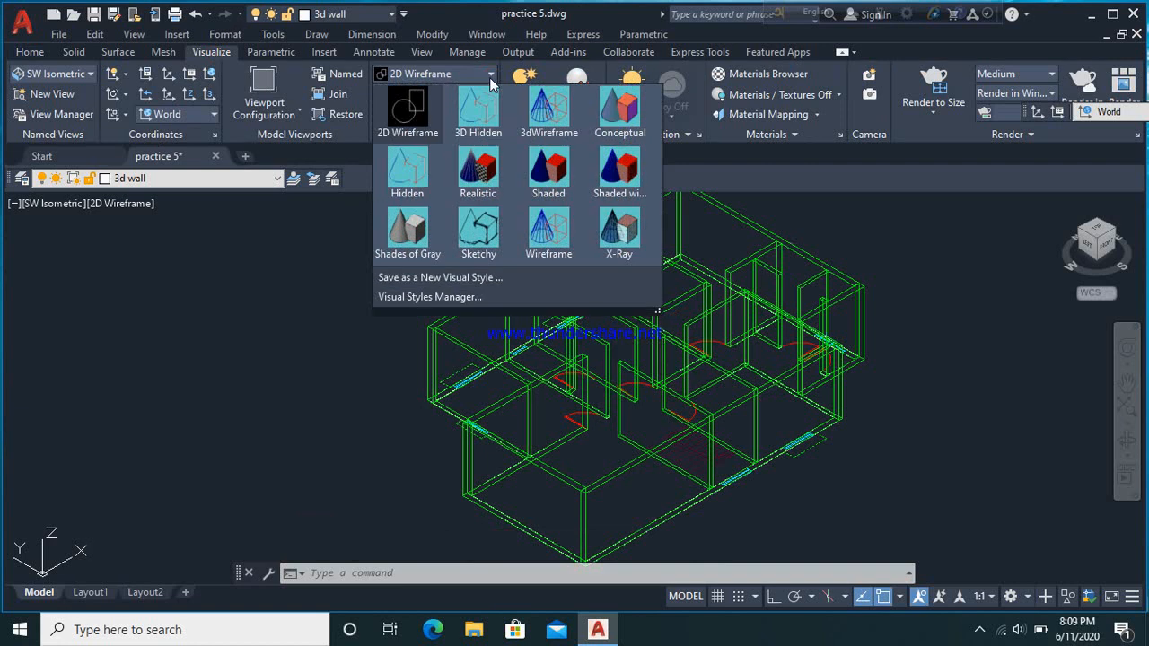
left_click(542, 178)
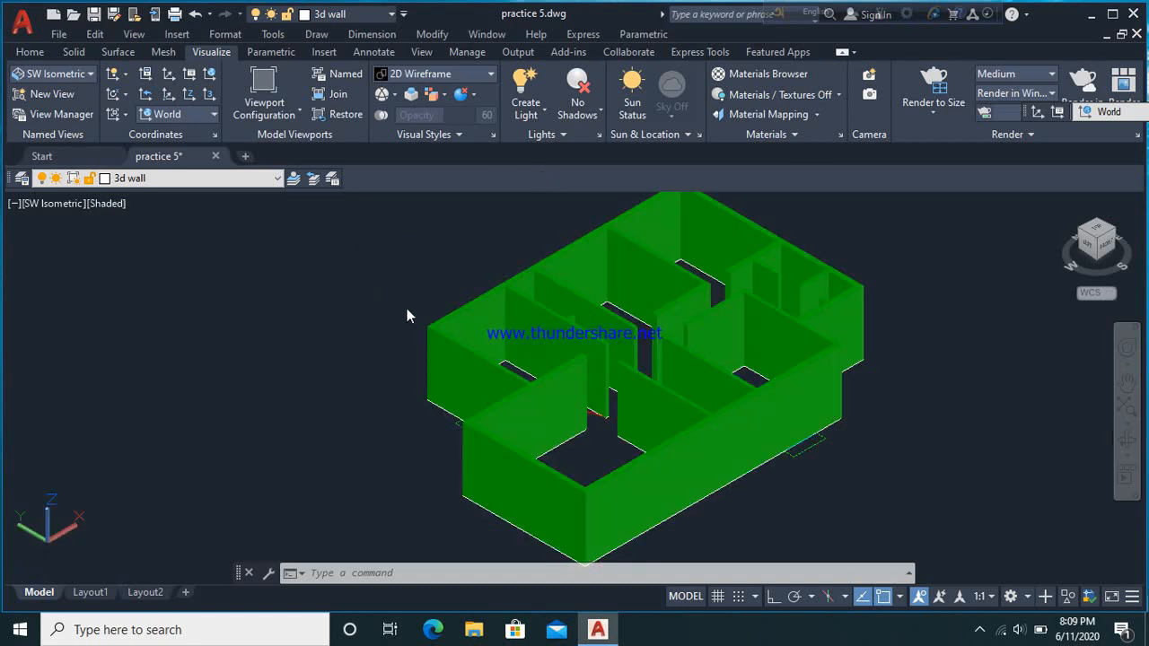
scroll(522, 349, "down", 4)
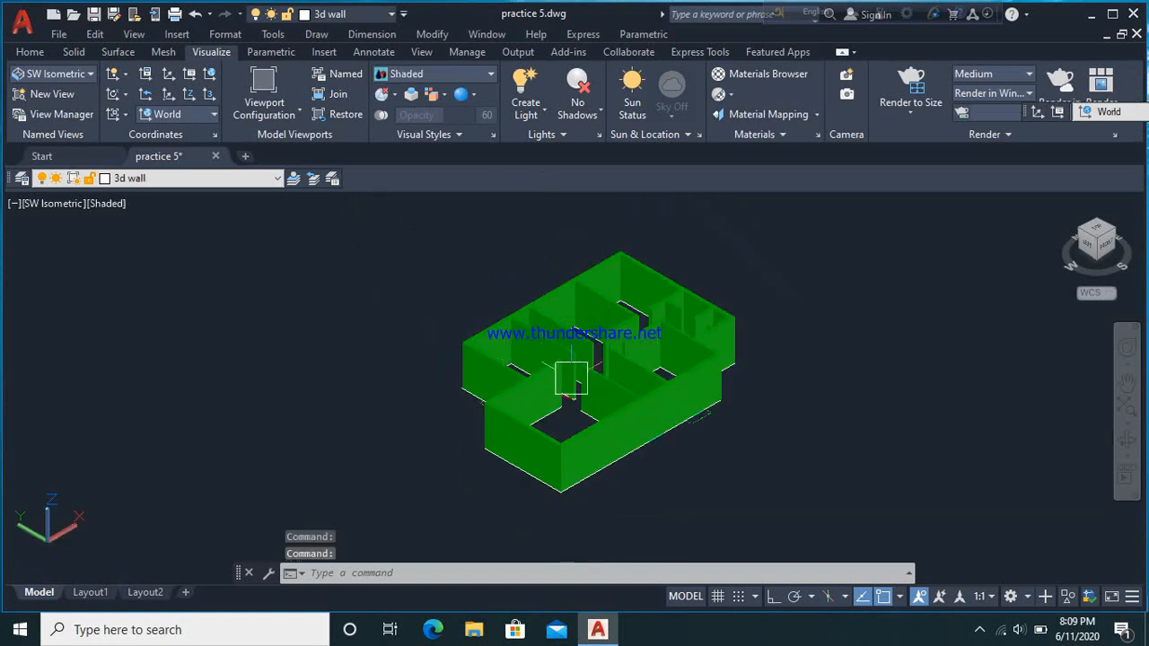
scroll(572, 377, "up", 3)
scroll(572, 377, "down", 2)
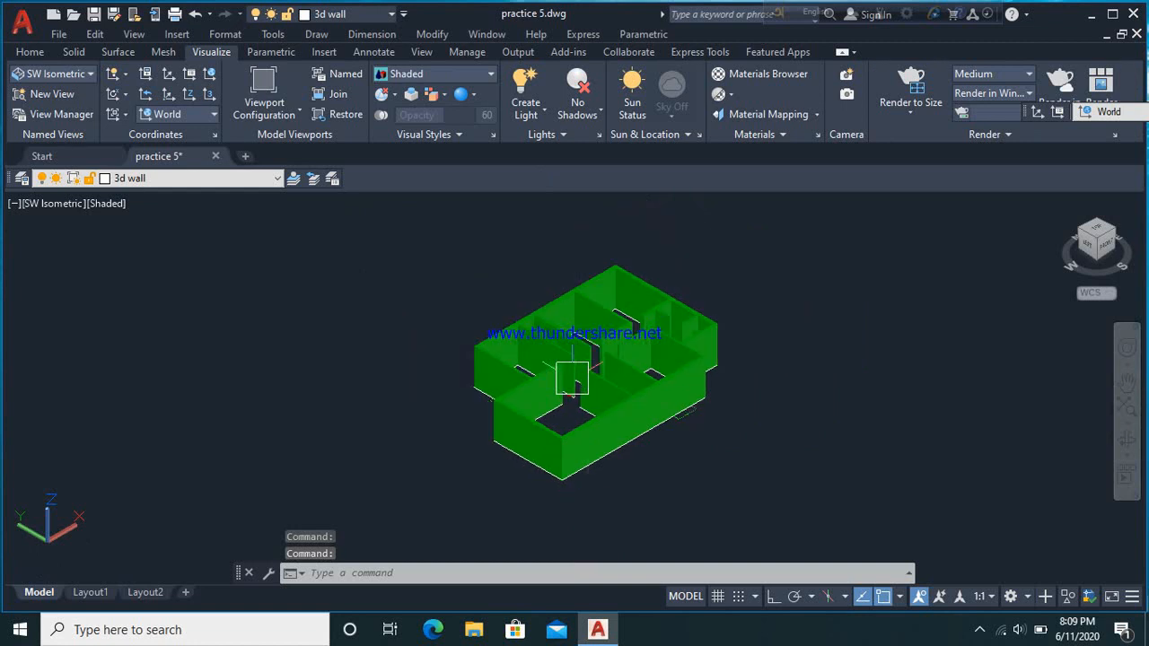
Orbit around the shaded wall model with 3DORBIT to examine it from several sides, from above and from below
type("3do")
key("Return")
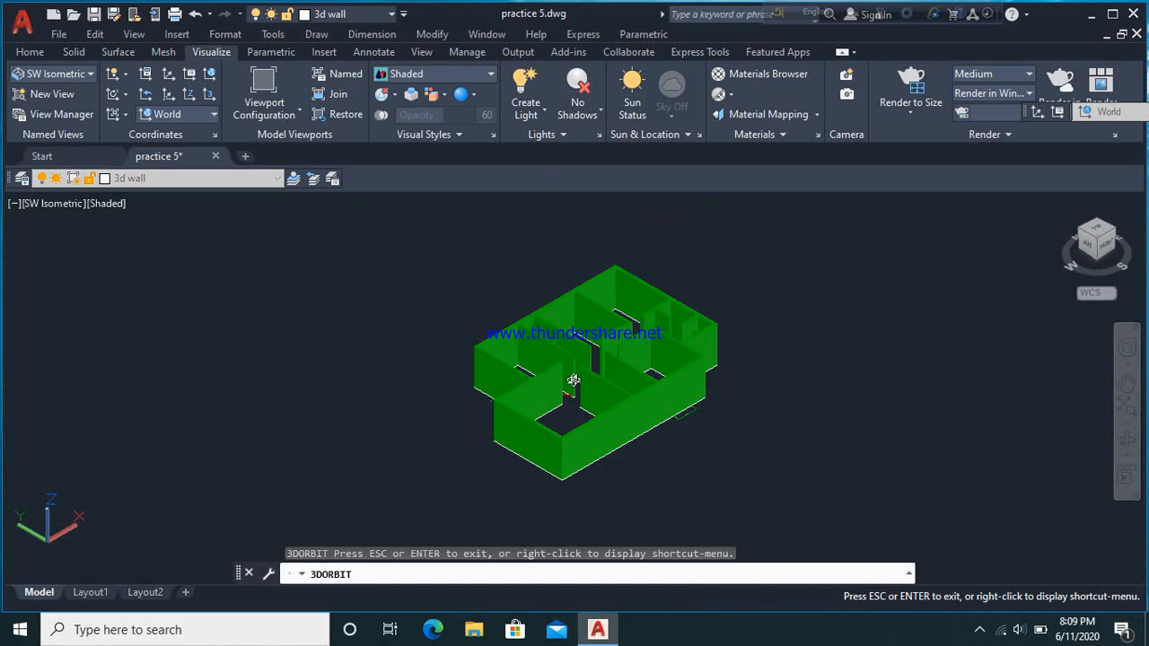
left_click_drag(717, 411, 823, 405)
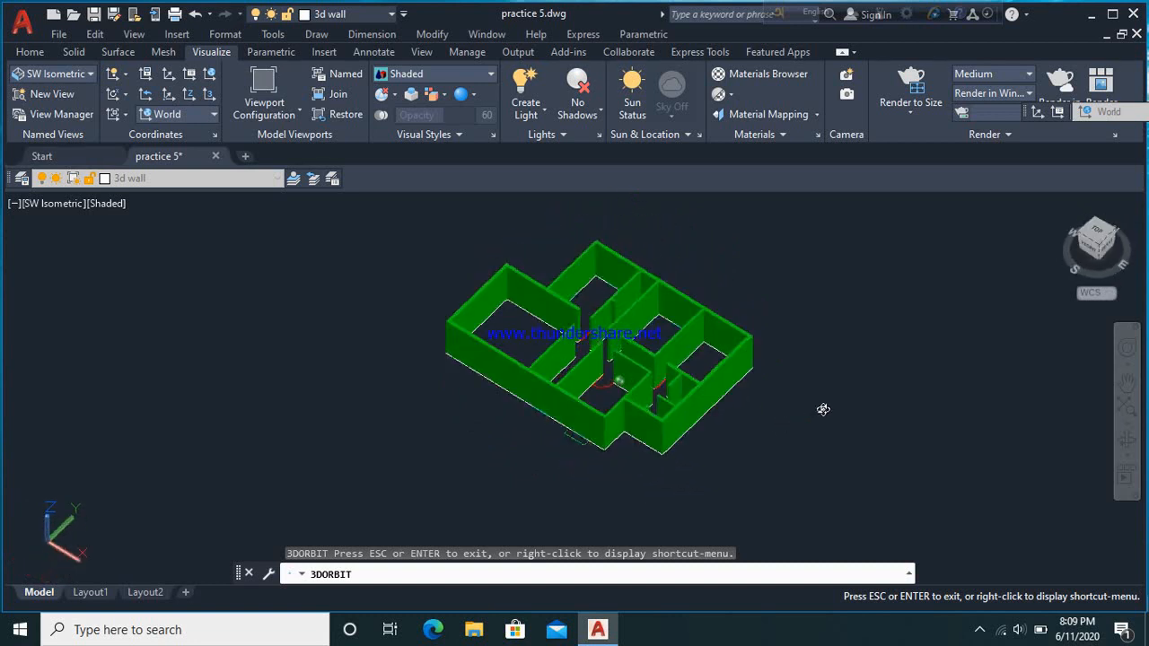
left_click_drag(736, 443, 968, 441)
left_click_drag(776, 425, 933, 473)
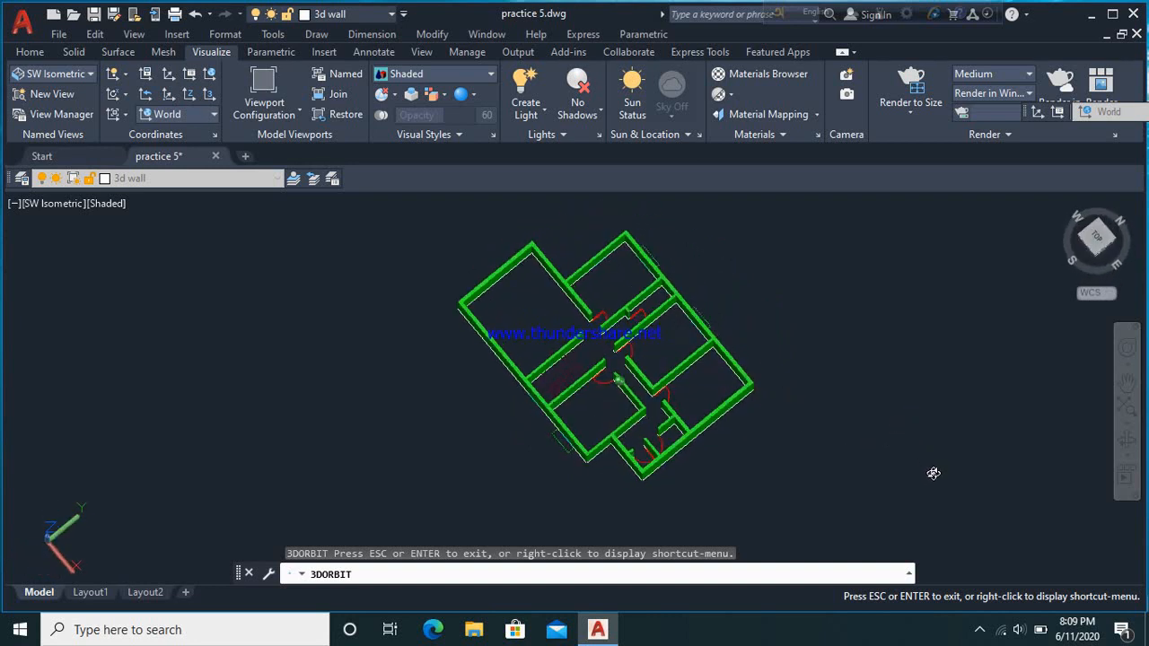
left_click_drag(762, 489, 666, 361)
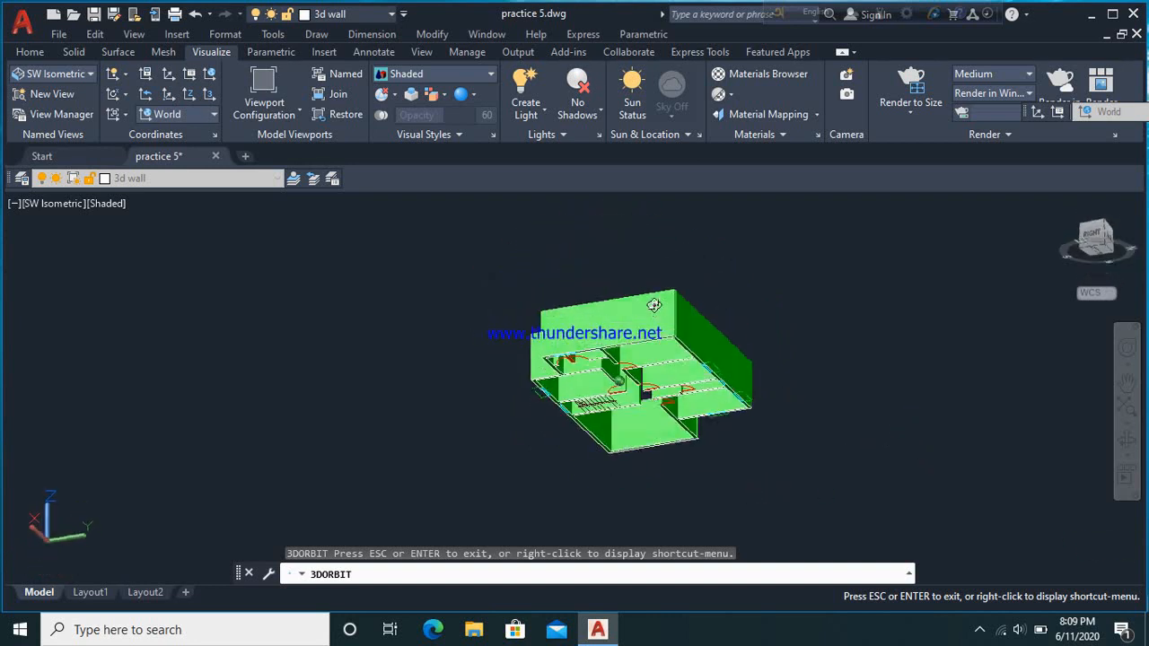
left_click_drag(698, 251, 590, 516)
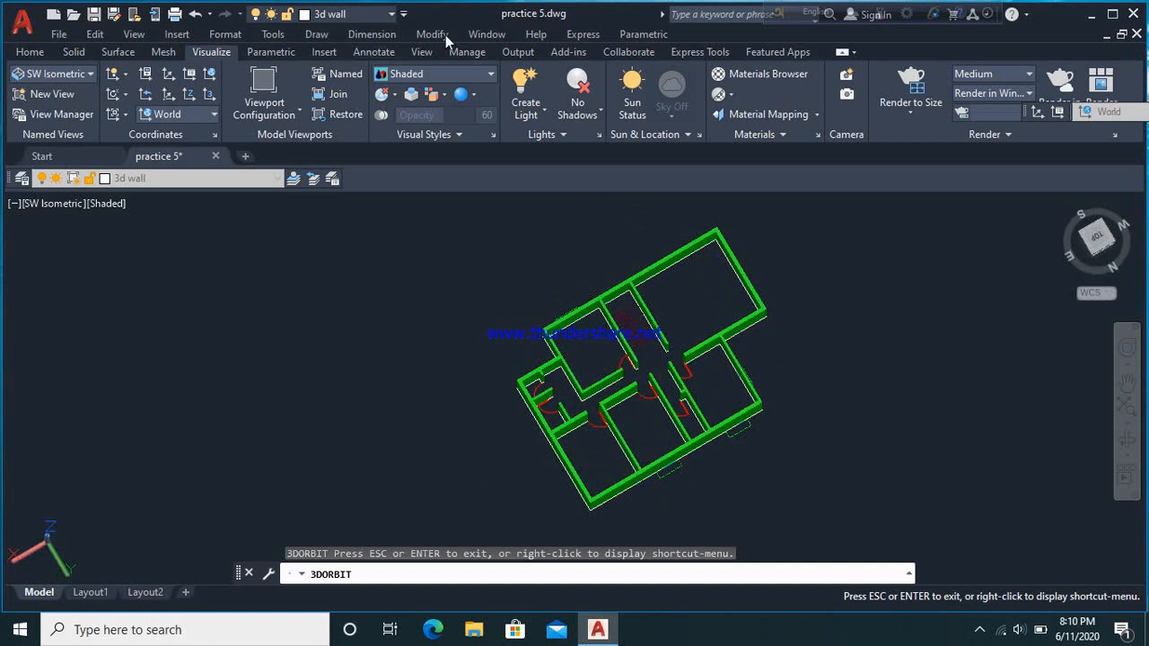
Switch the drawing to the Top view, framing the floor plan with the extruded walls
left_click(422, 52)
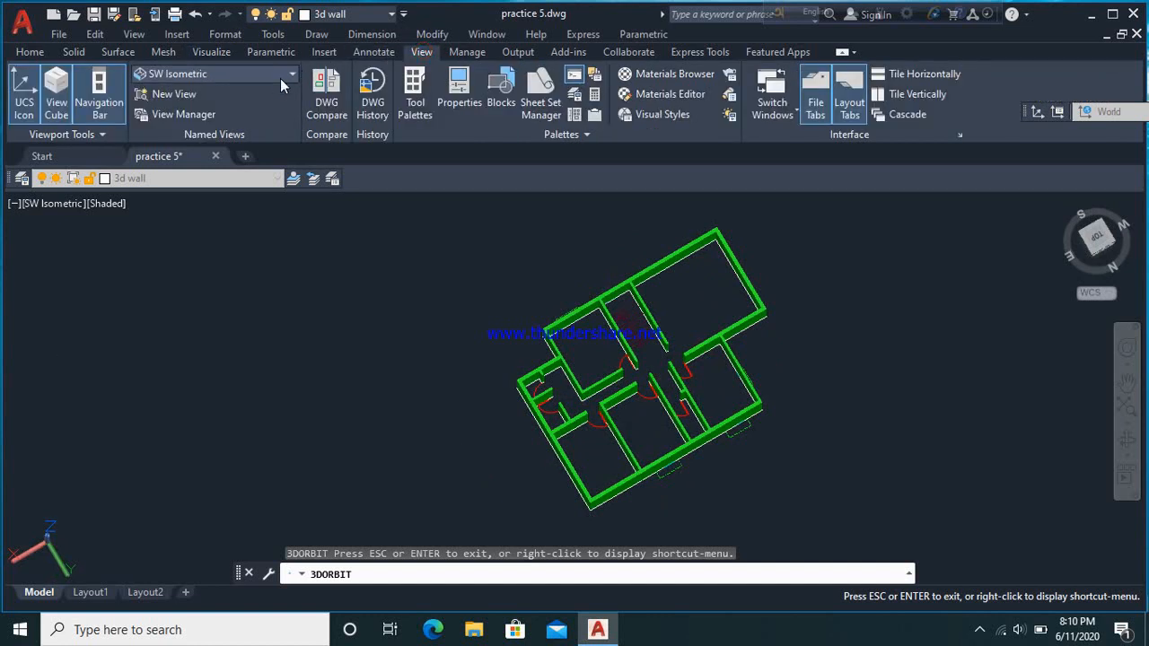
left_click(291, 75)
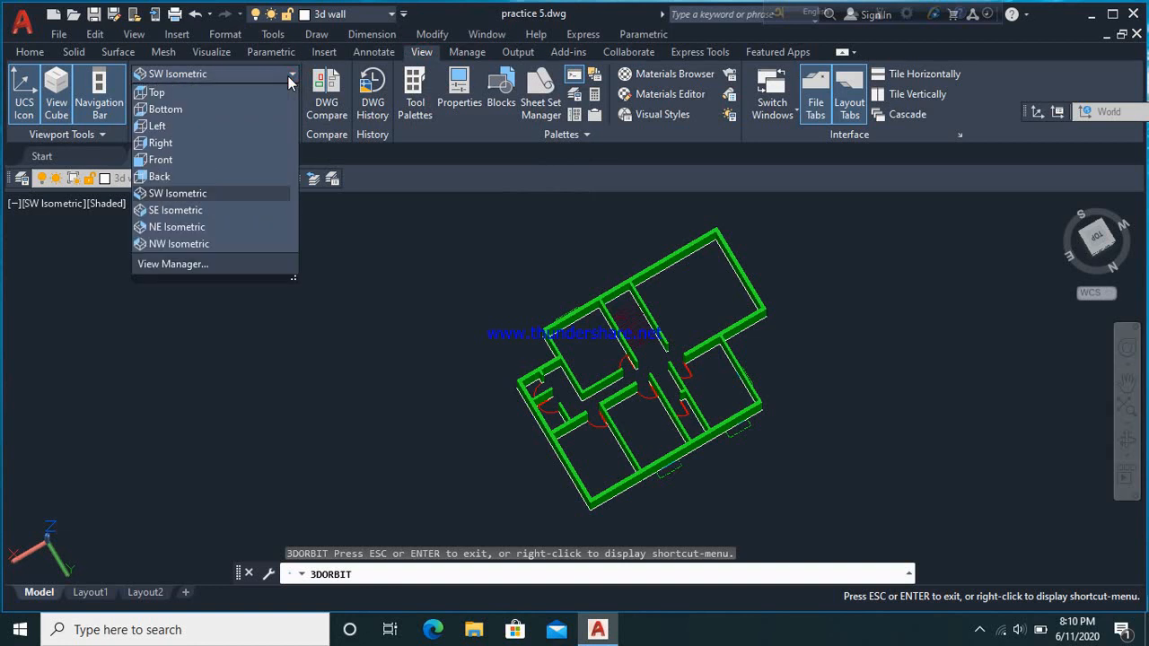
left_click(229, 91)
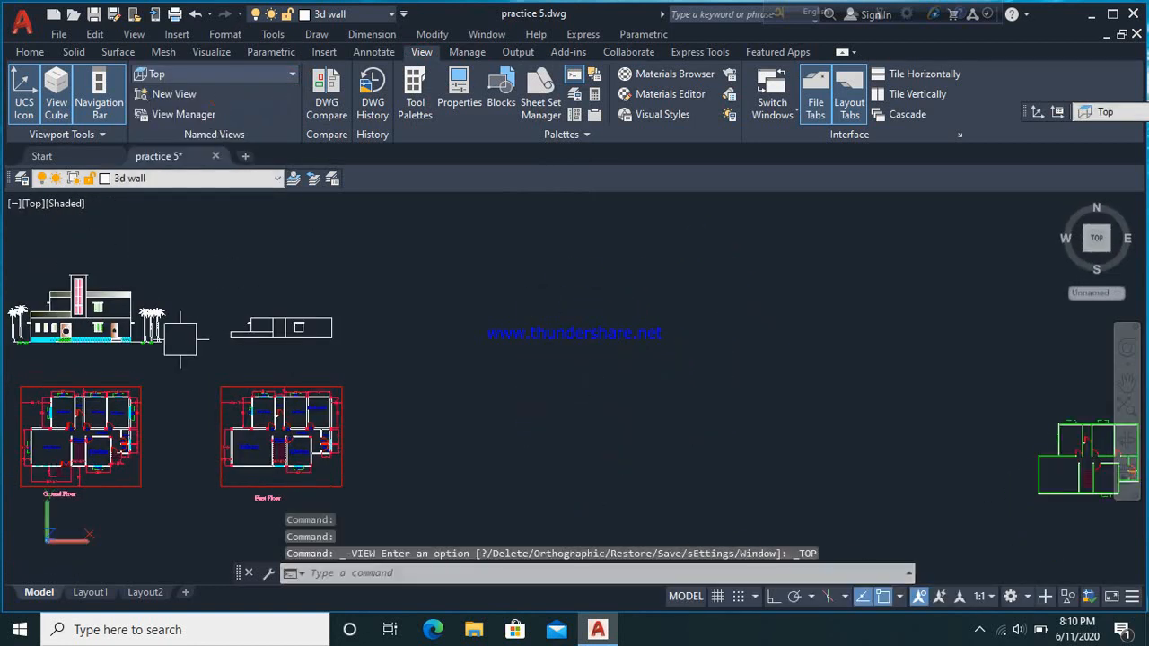
scroll(180, 338, "down", 3)
scroll(538, 386, "up", 5)
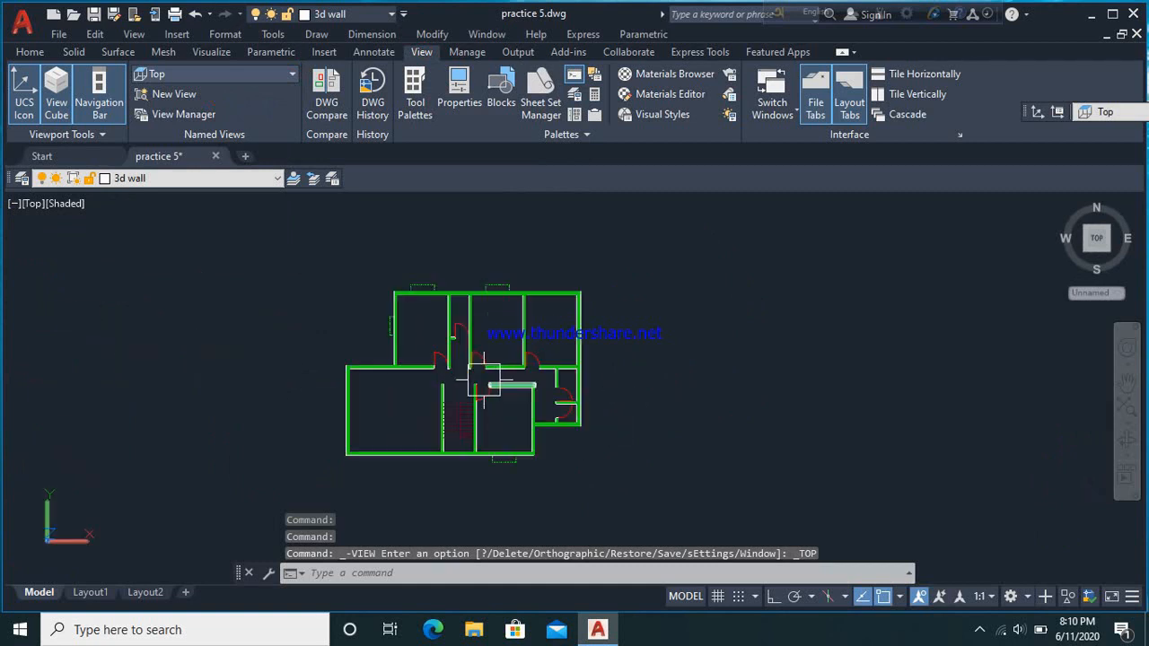
scroll(409, 341, "up", 2)
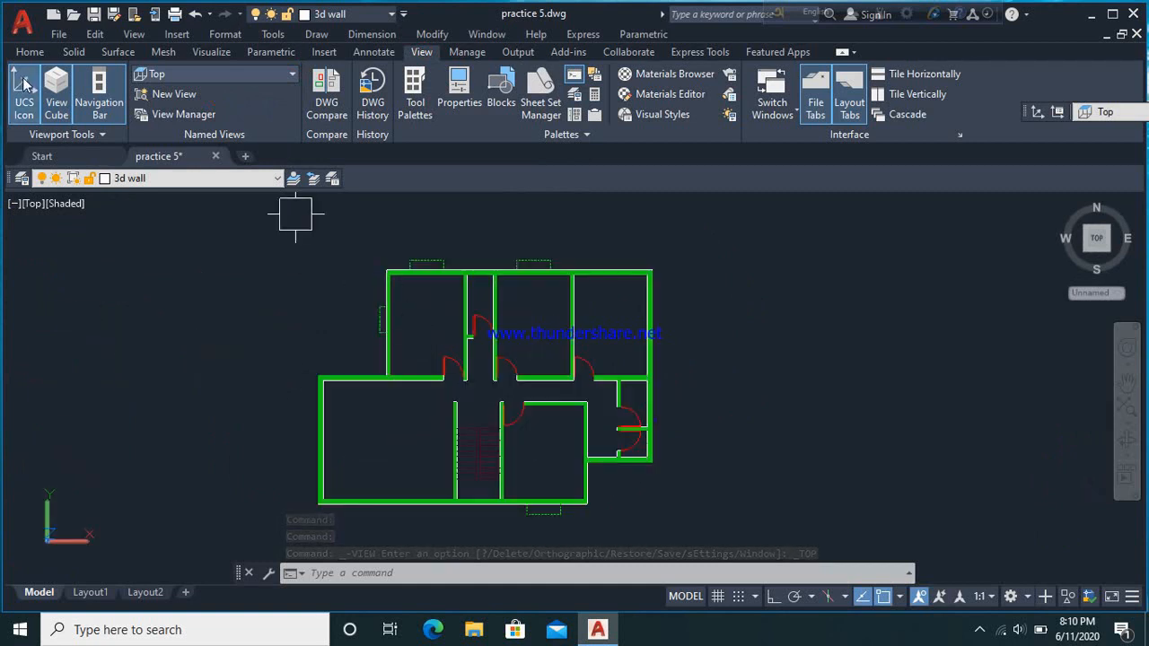
Create a new layer named 3d window
left_click(23, 179)
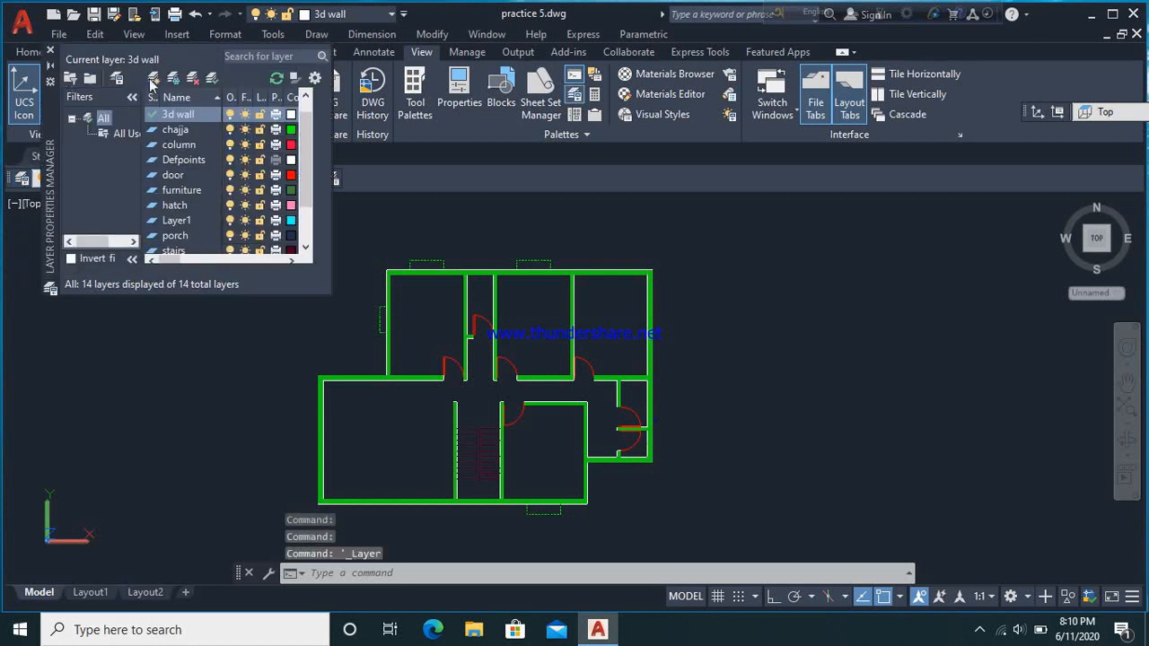
left_click(152, 79)
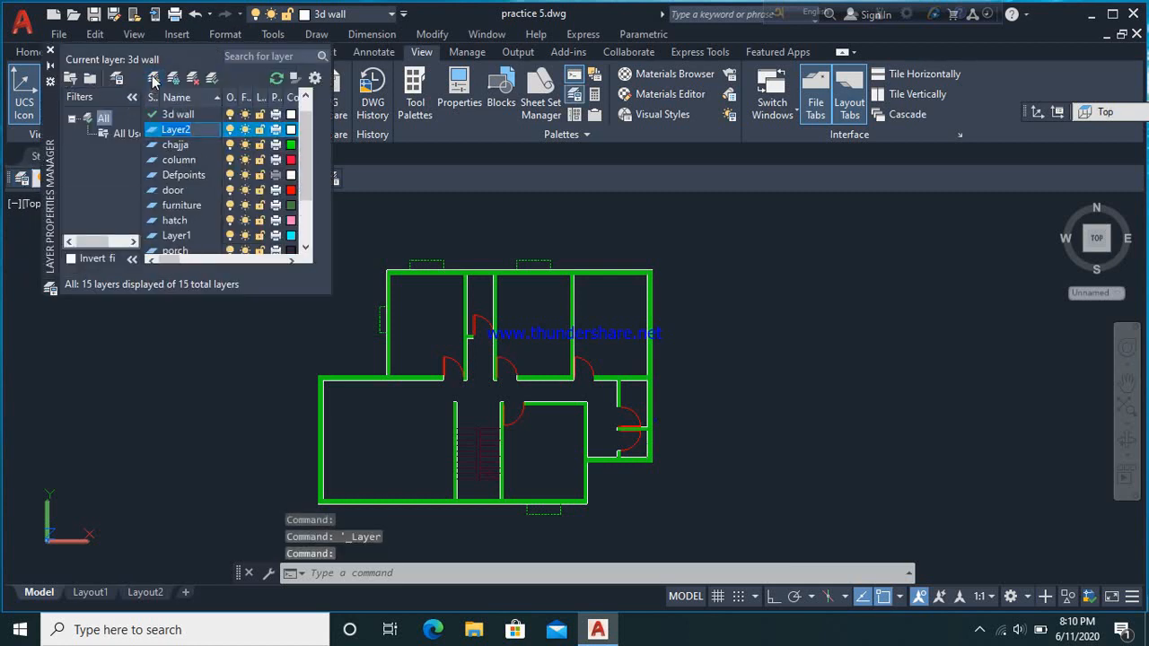
key("BackSpace")
type("3d window")
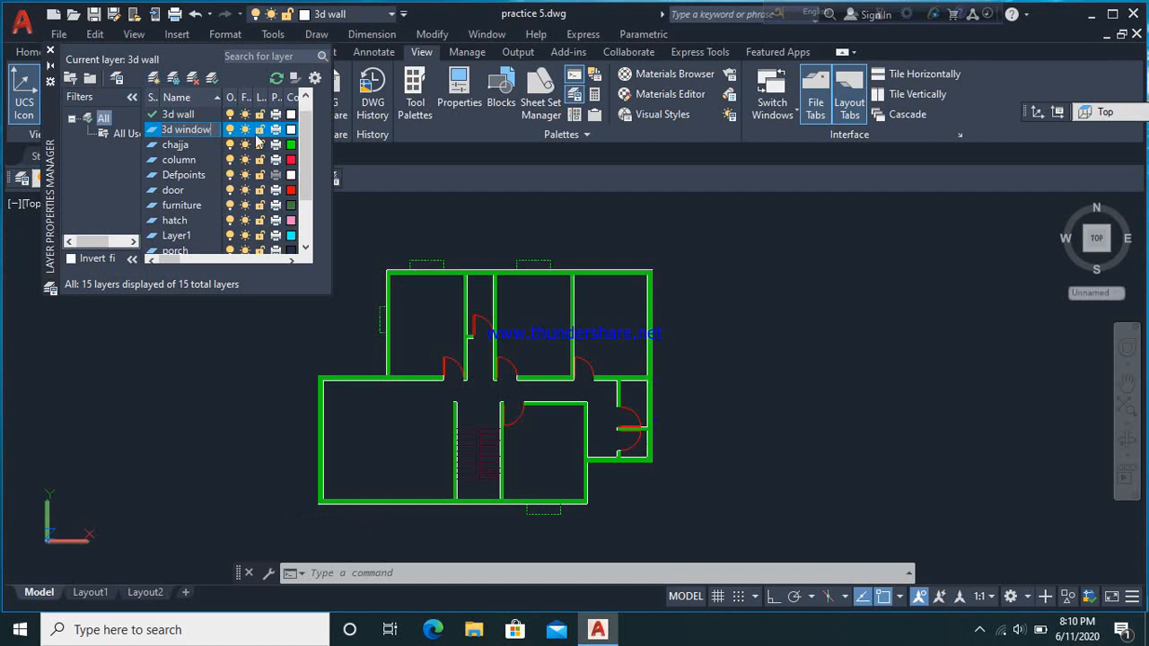
Set the 3d window layer's color to red, index color 10
left_click(292, 133)
left_click(292, 133)
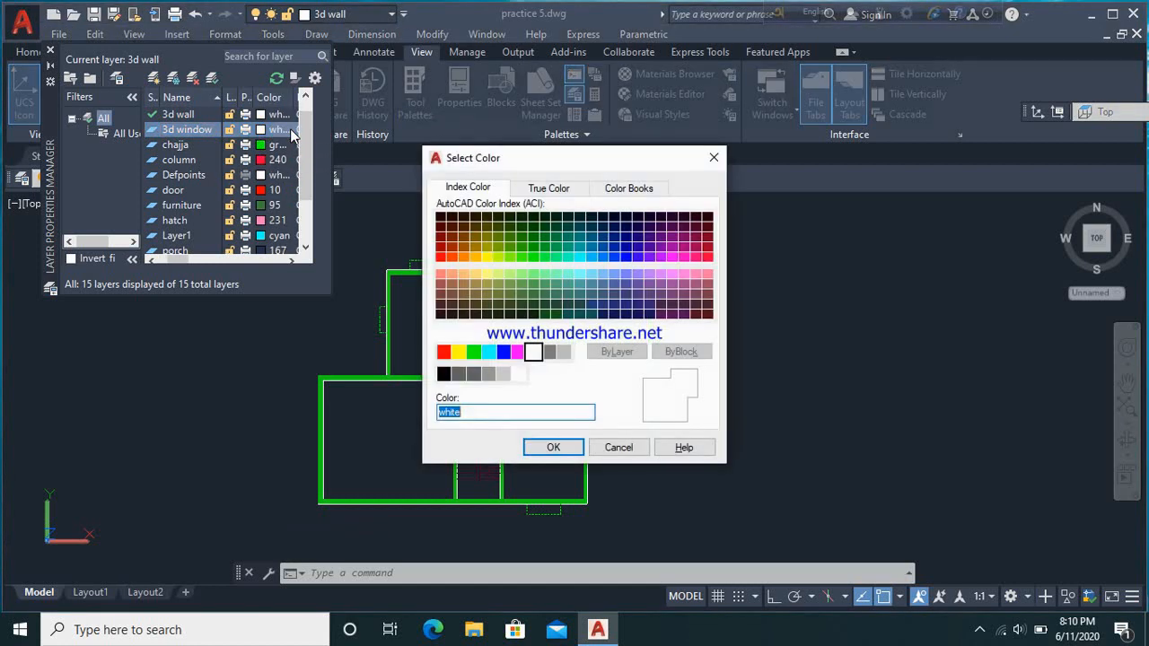
left_click(440, 259)
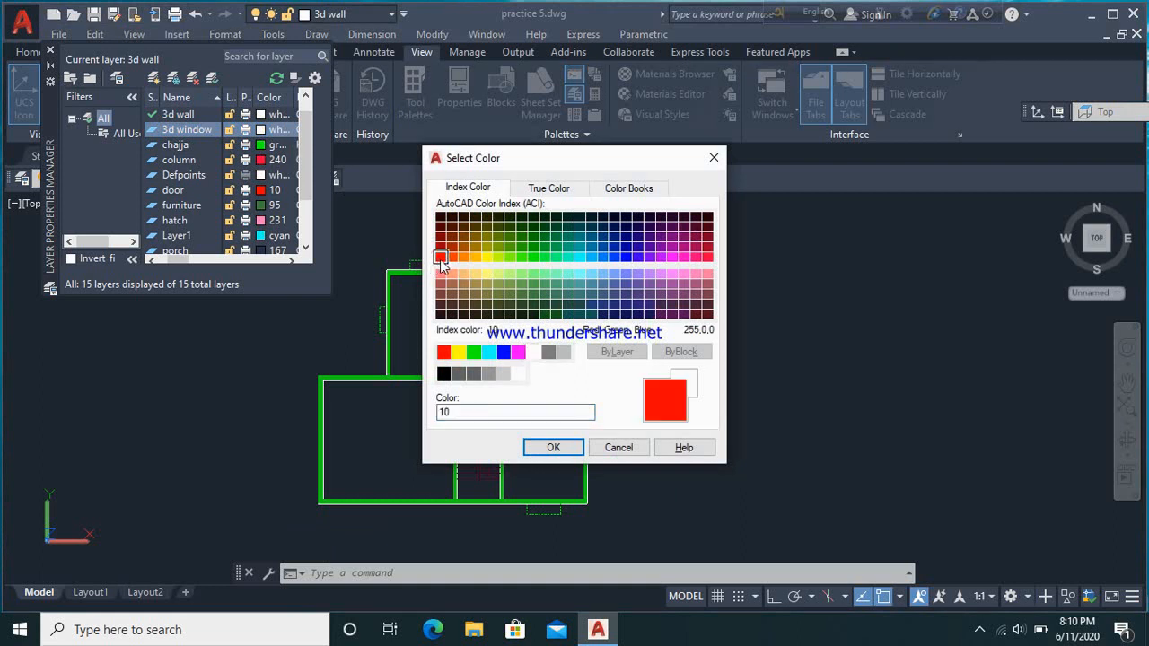
left_click(554, 446)
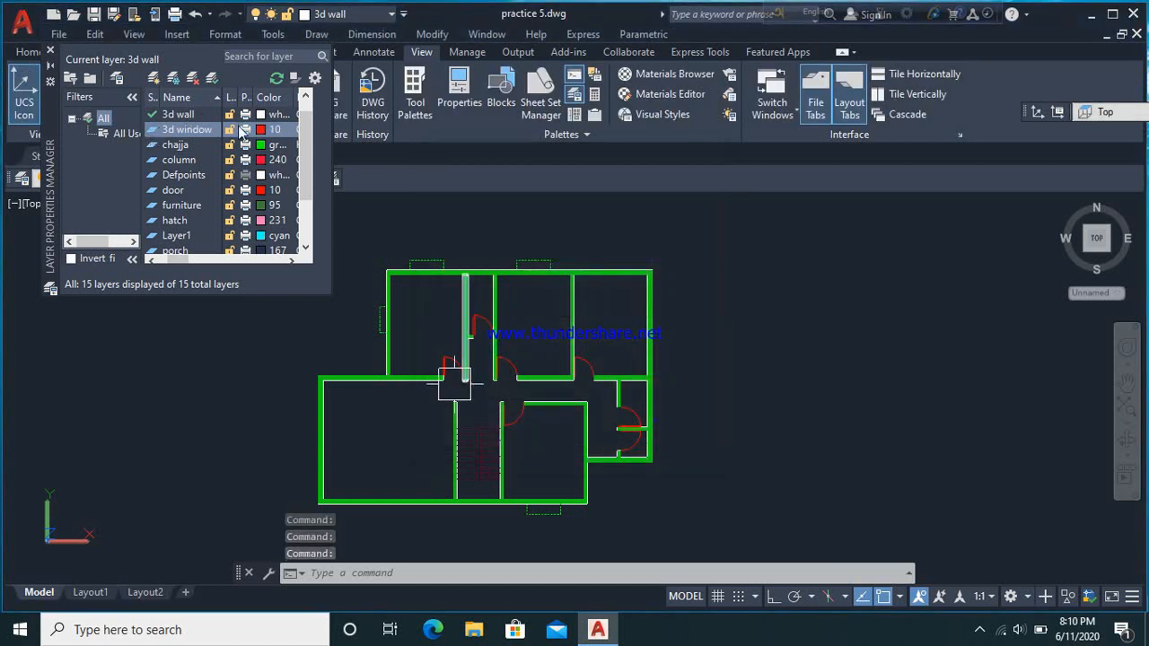
Turn off the 3d wall layer and make 3d window the current layer
scroll(212, 126, "up", 1)
left_click_drag(175, 263, 158, 262)
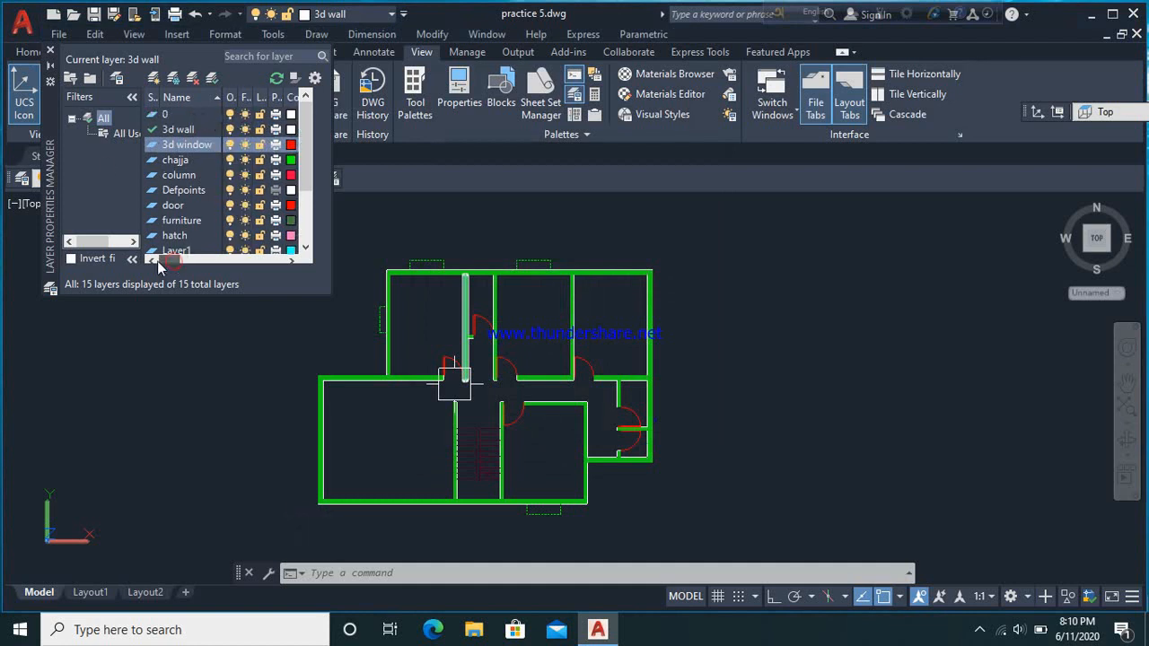
left_click(229, 130)
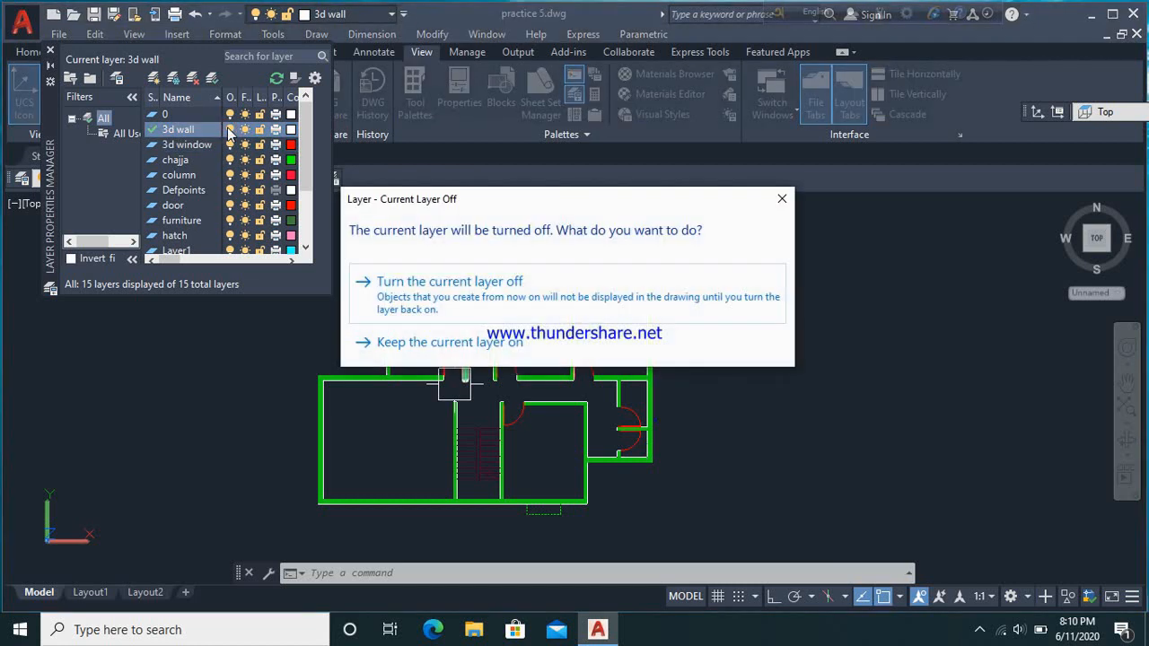
left_click(552, 291)
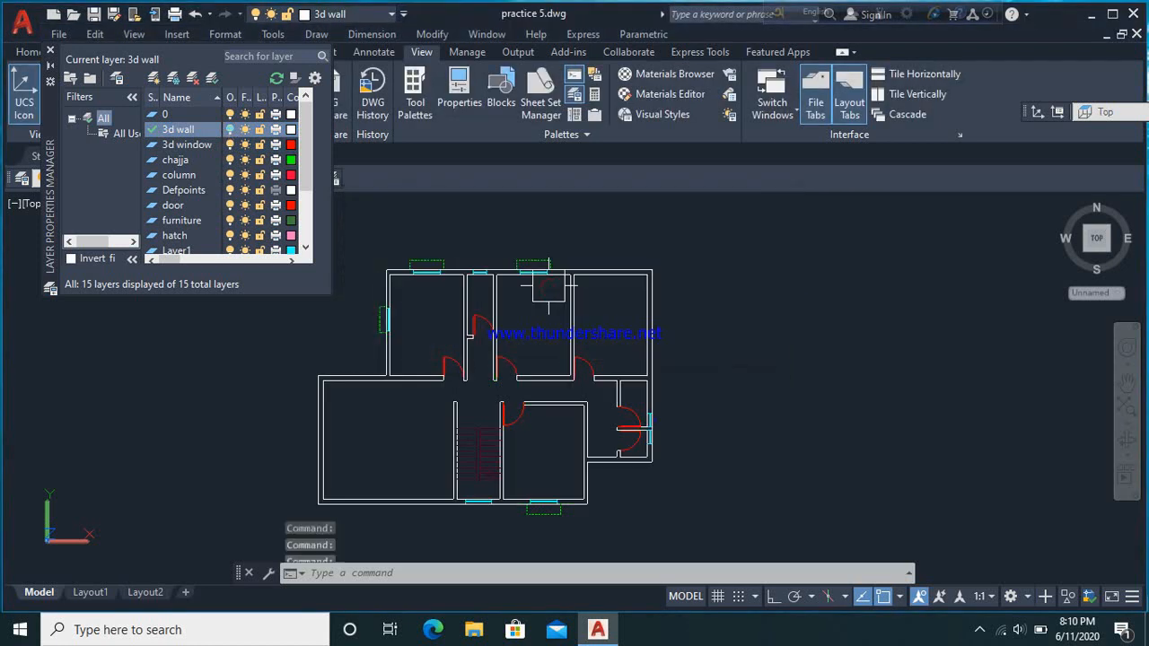
double_click(165, 146)
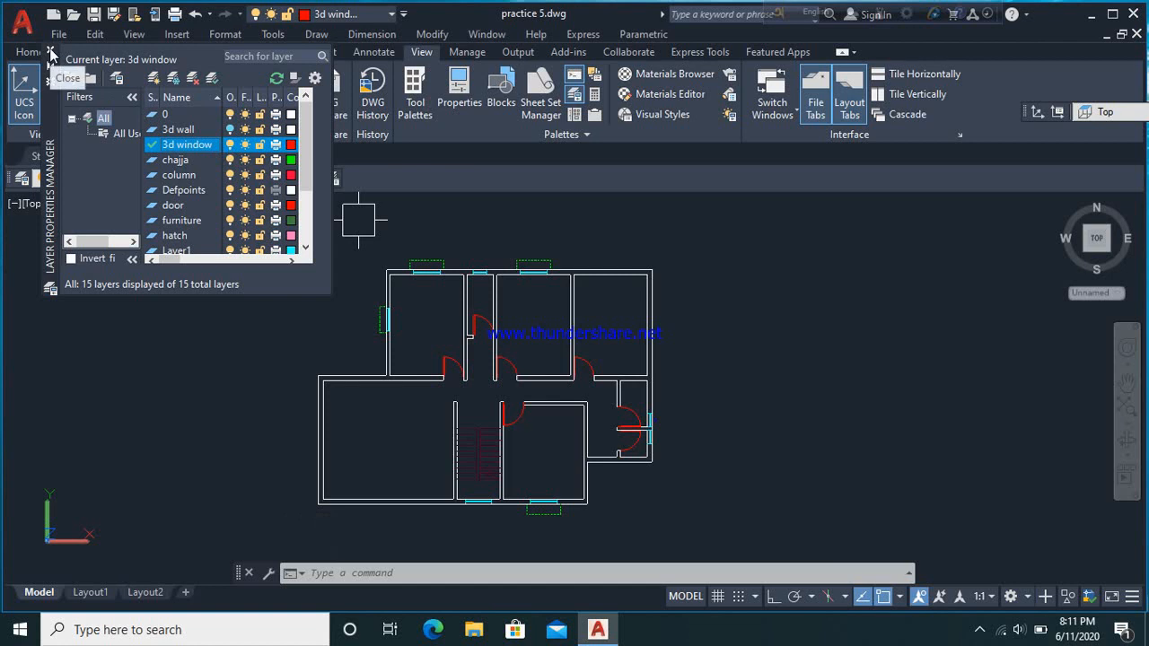
left_click(50, 52)
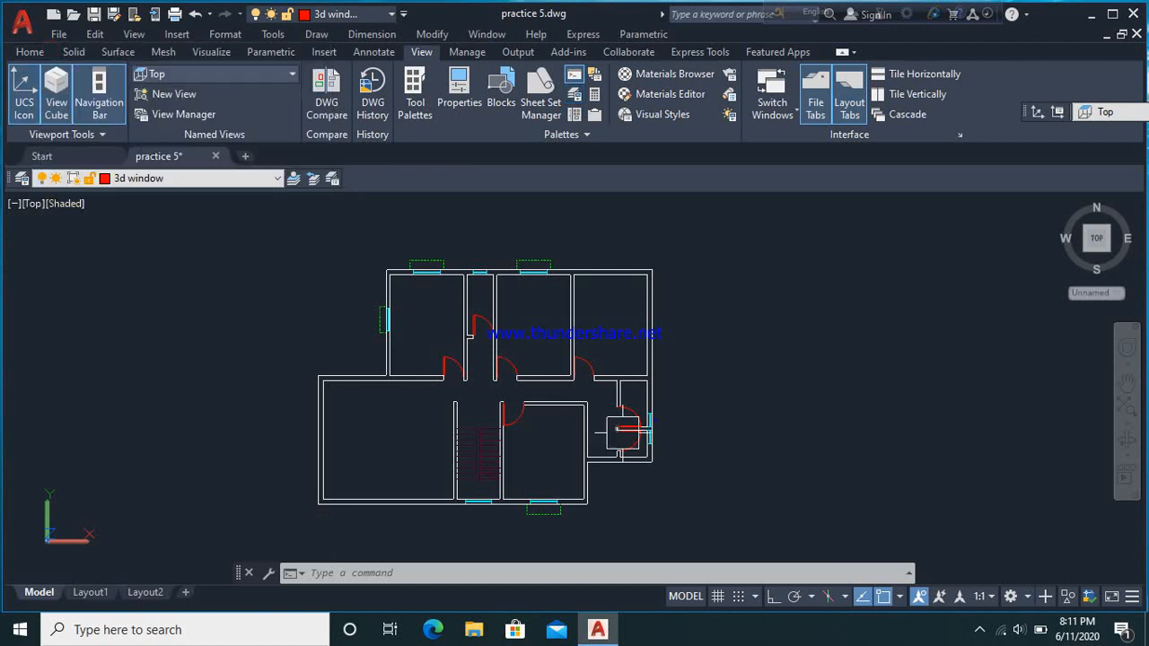
Draw a rectangle from corner to opposite corner over the window in the staircase's south wall
scroll(409, 258, "up", 4)
scroll(463, 300, "down", 4)
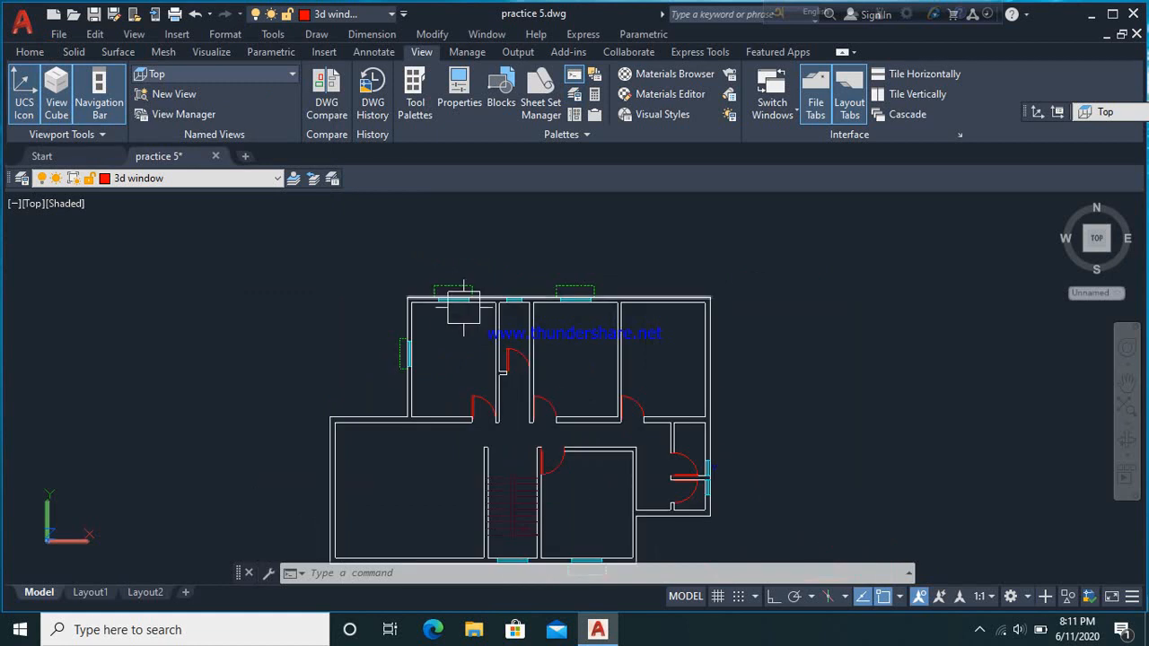
type("re")
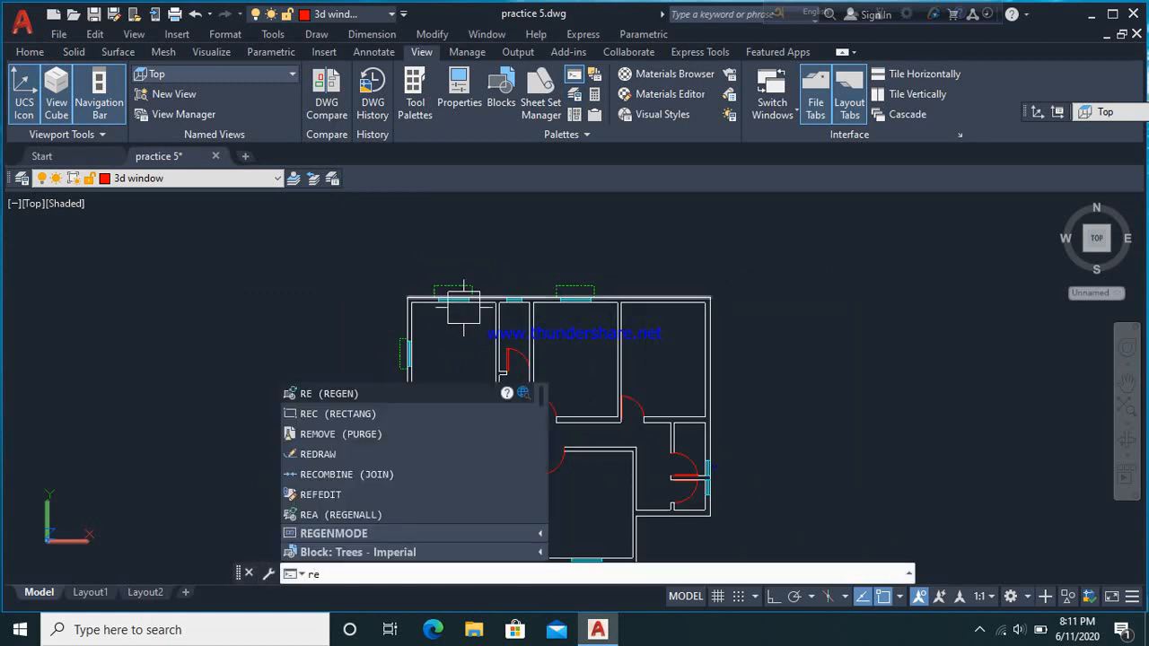
key("Return")
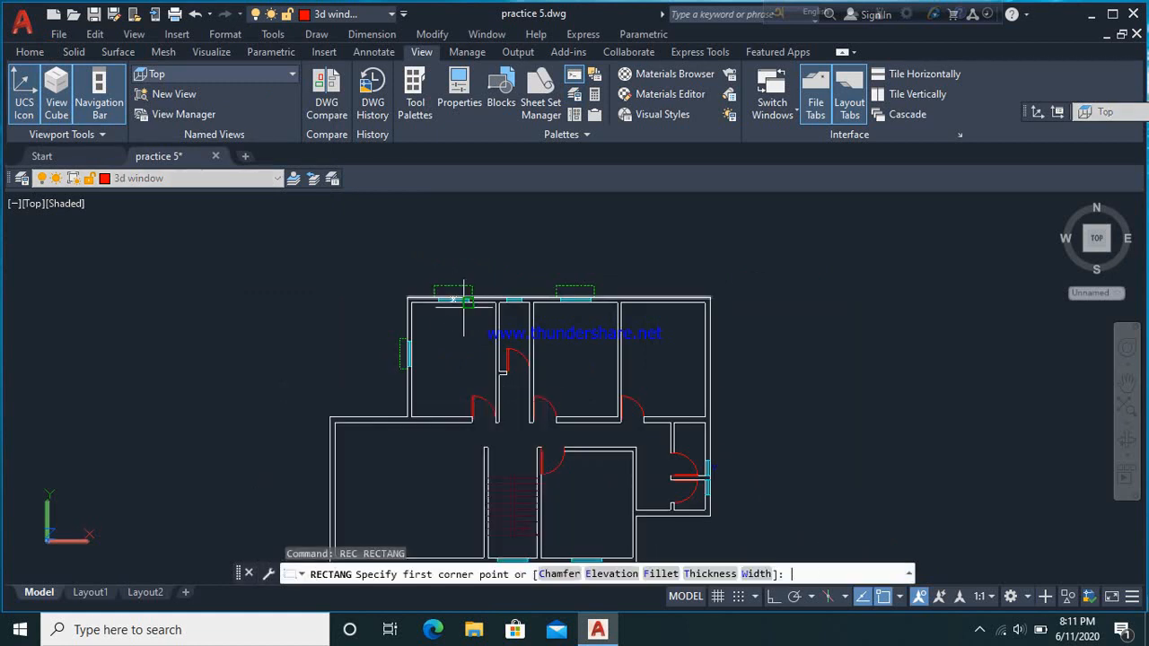
scroll(401, 247, "down", 4)
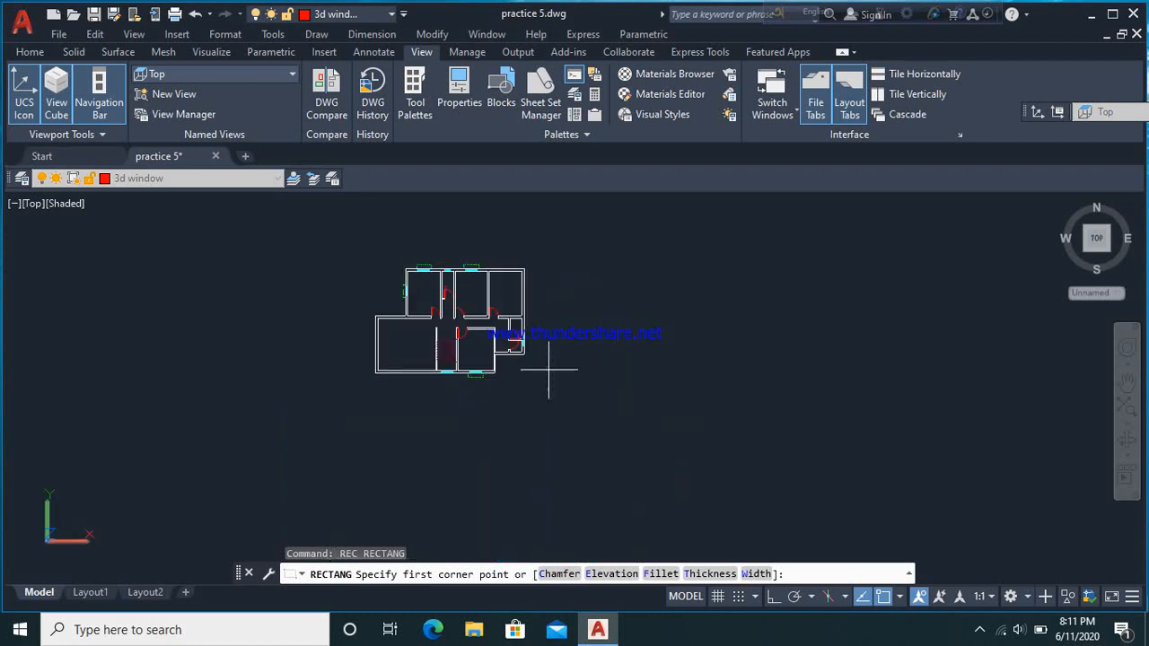
scroll(452, 373, "up", 6)
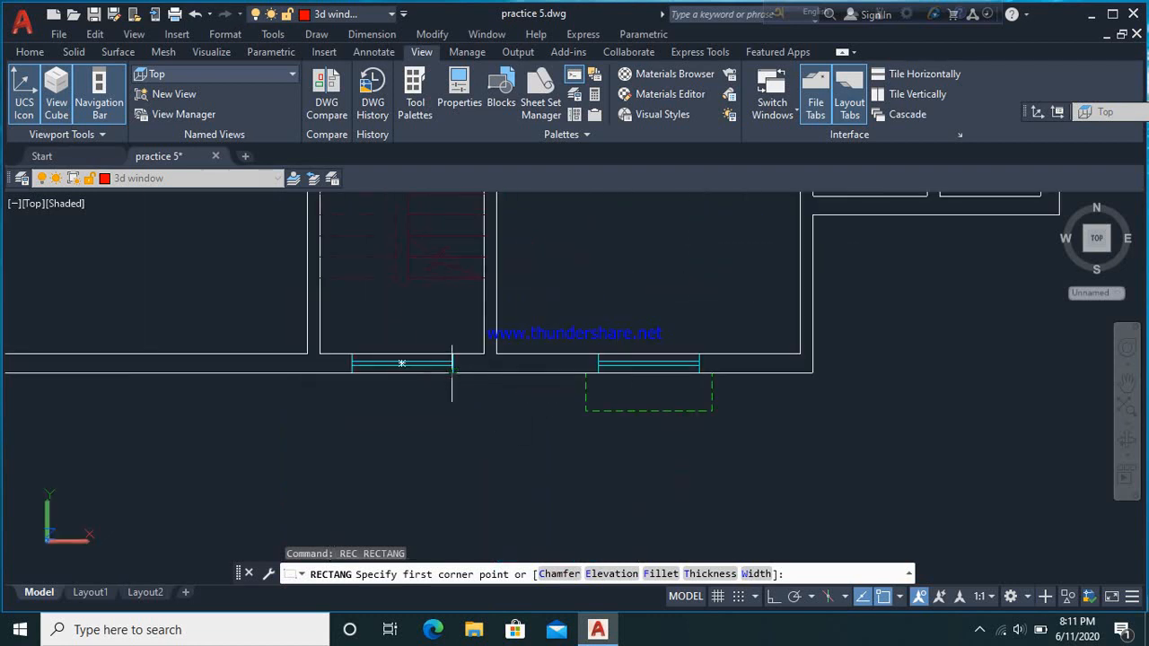
scroll(383, 357, "up", 3)
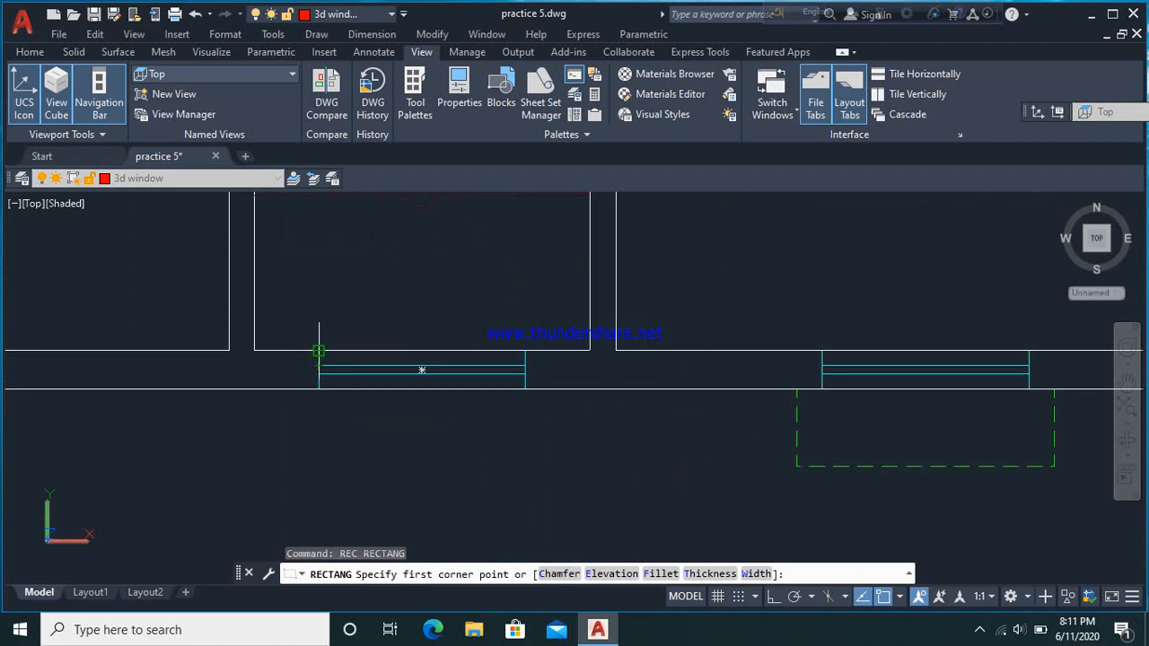
left_click(319, 350)
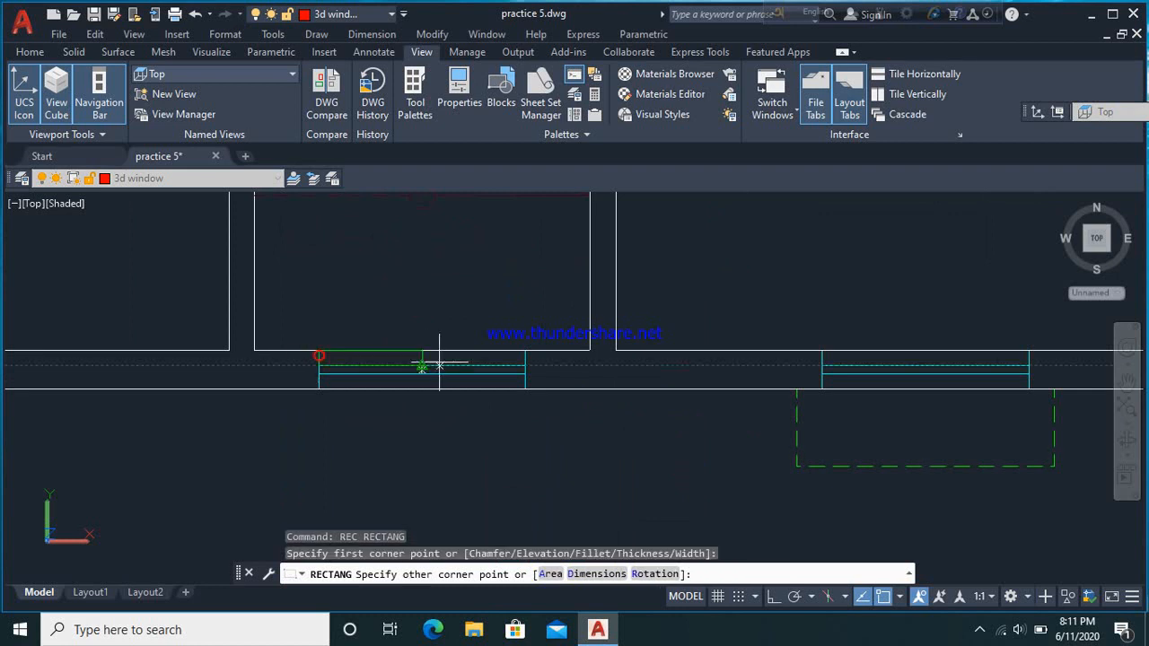
left_click(525, 389)
Draw a rectangle over the south wall window of the room east of the staircase
scroll(331, 373, "down", 4)
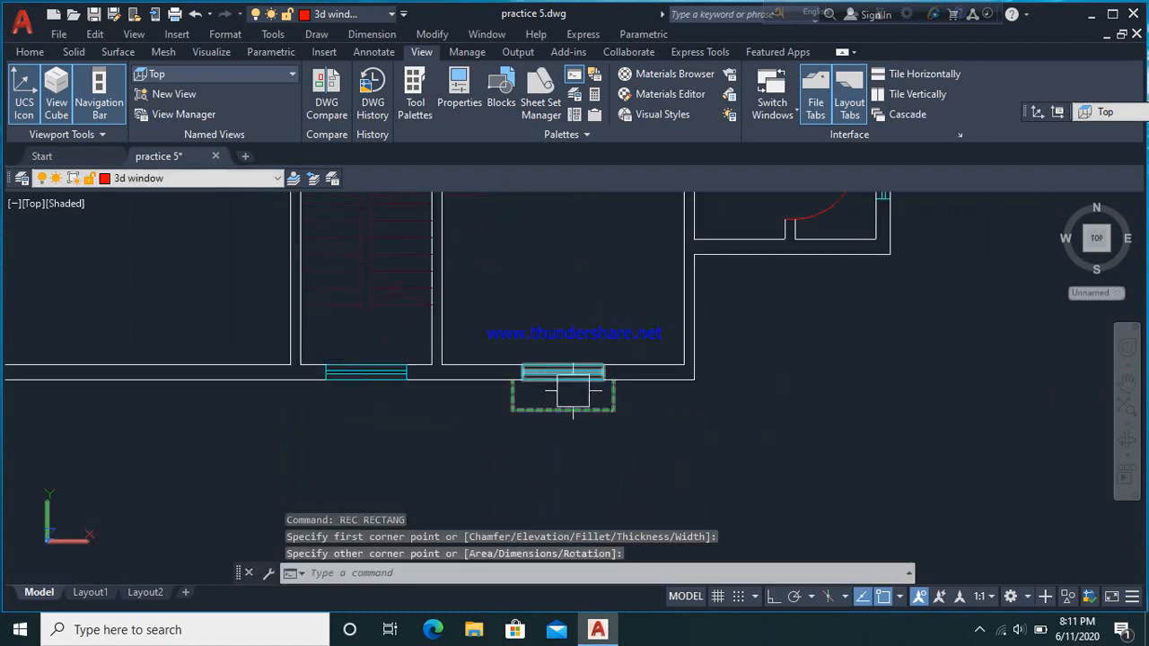
scroll(570, 375, "up", 3)
key("Return")
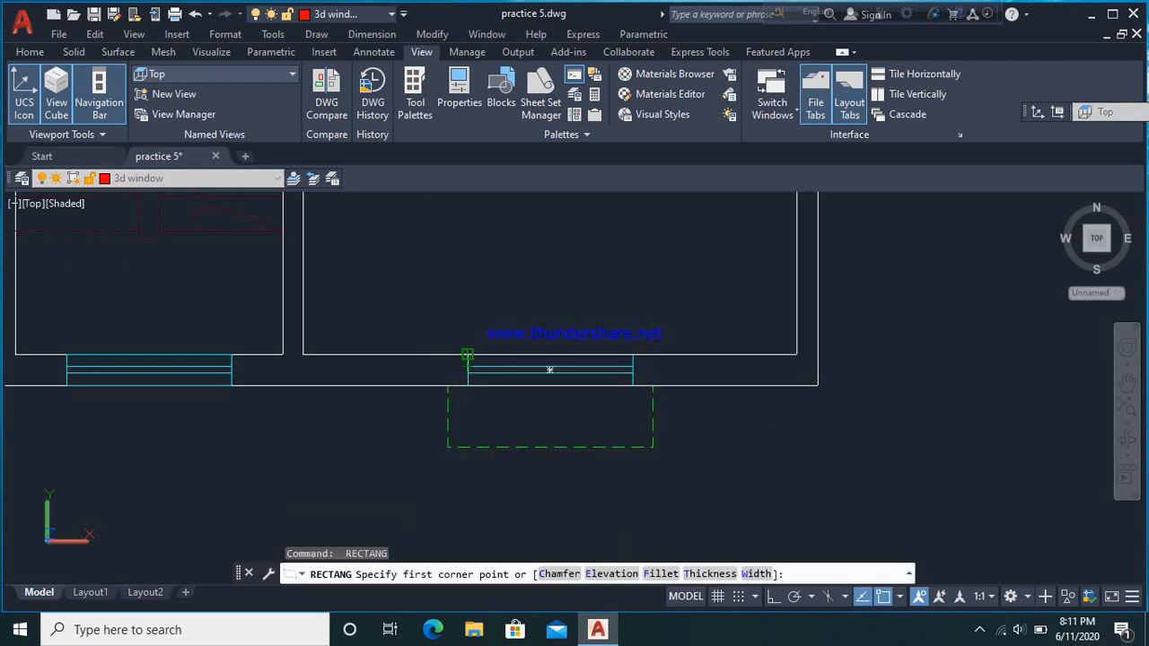
left_click(467, 355)
left_click(632, 385)
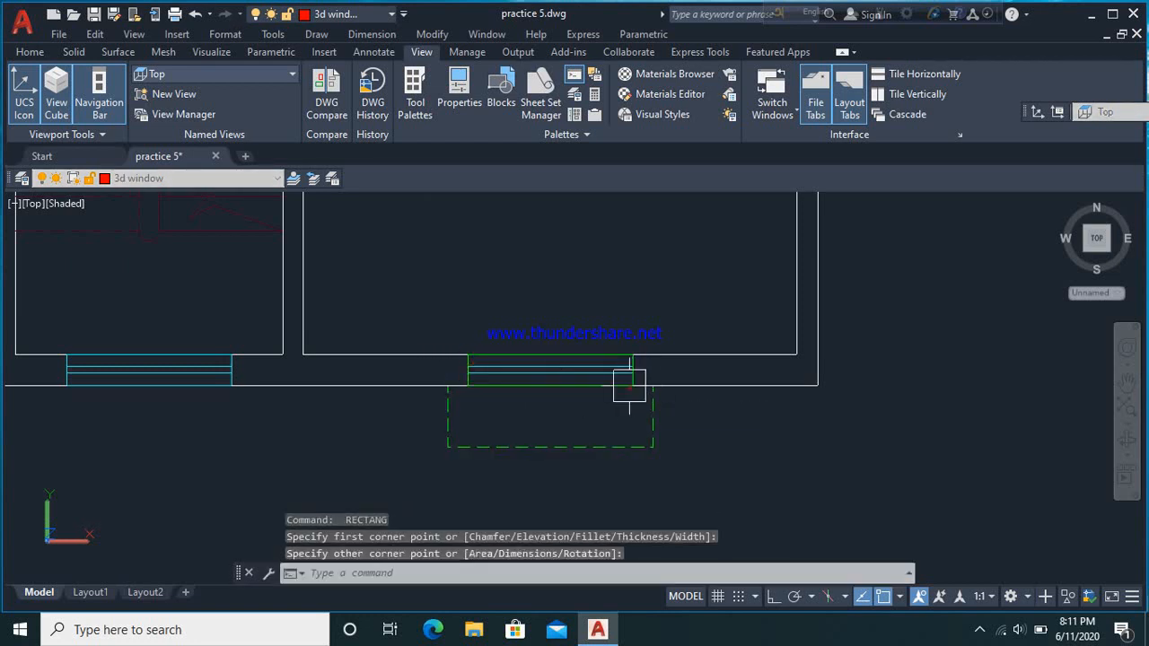
Draw a rectangle over the window in the northwest room's west wall, spanning the full wall thickness
scroll(509, 413, "down", 4)
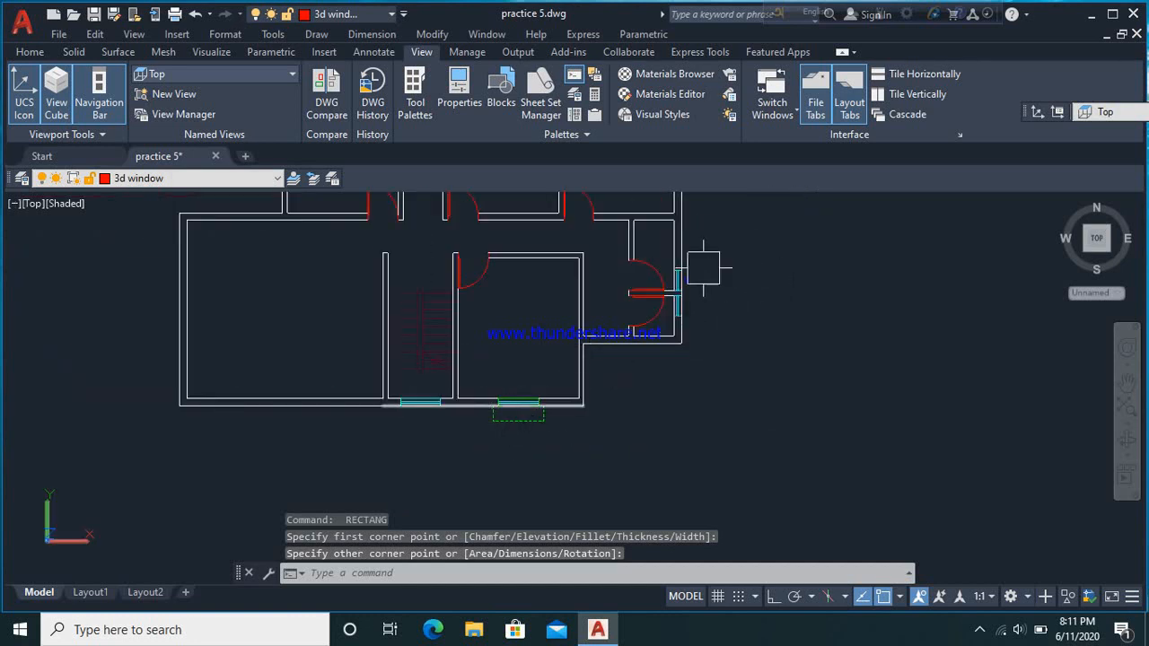
scroll(697, 270, "up", 3)
scroll(682, 359, "down", 4)
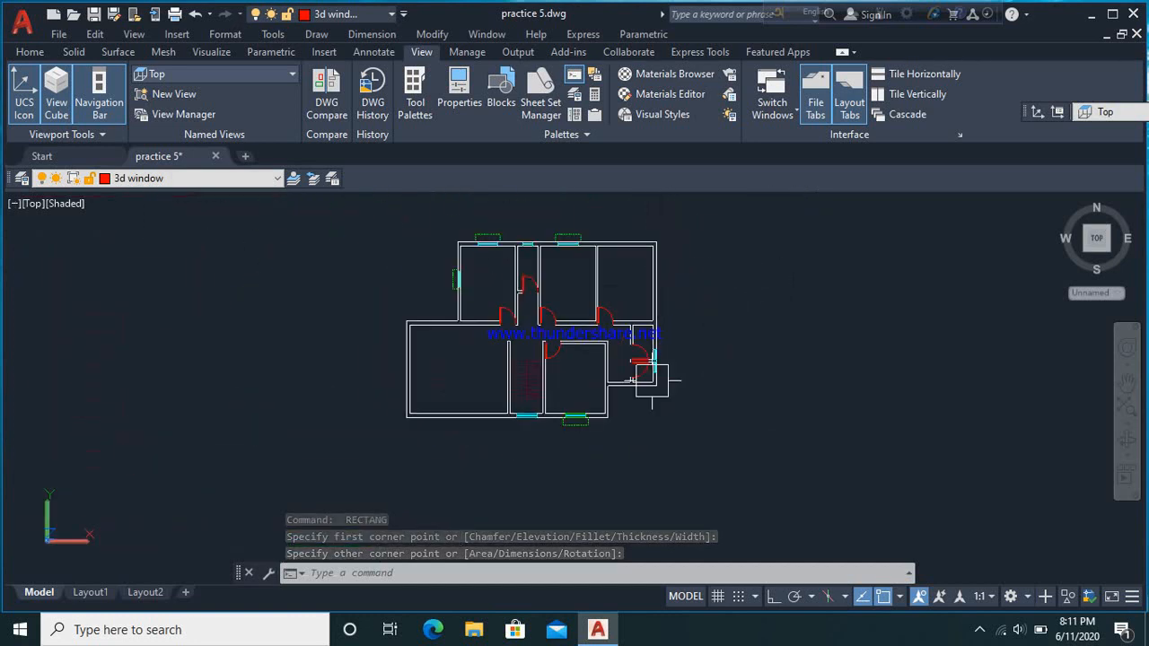
scroll(453, 332, "up", 6)
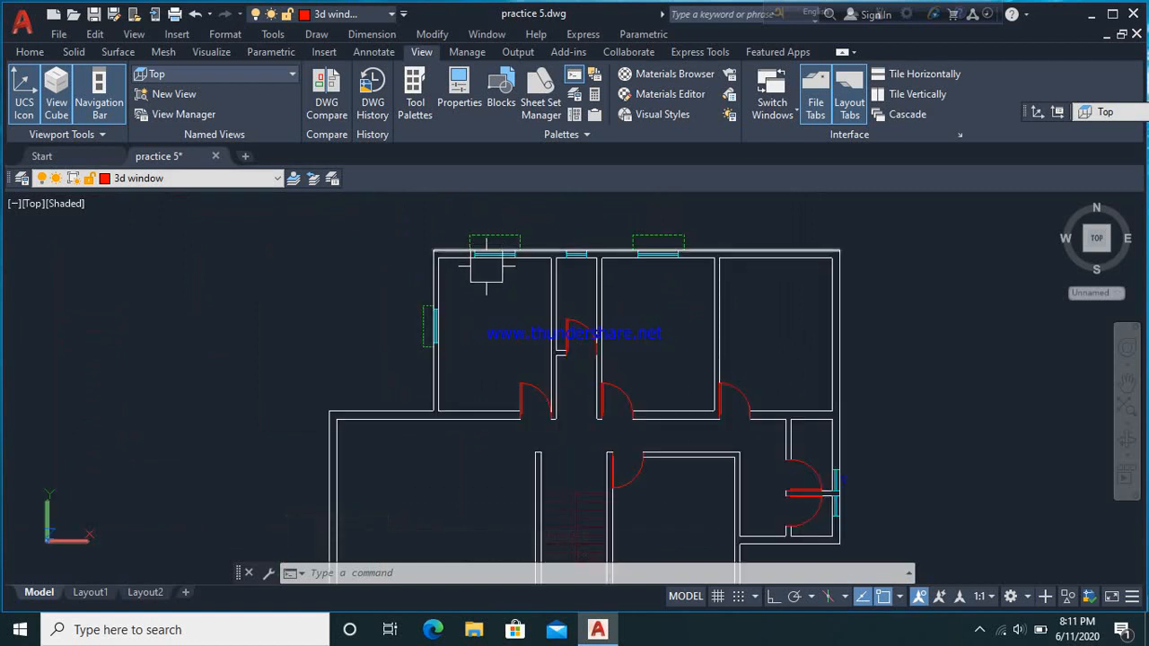
scroll(456, 338, "down", 5)
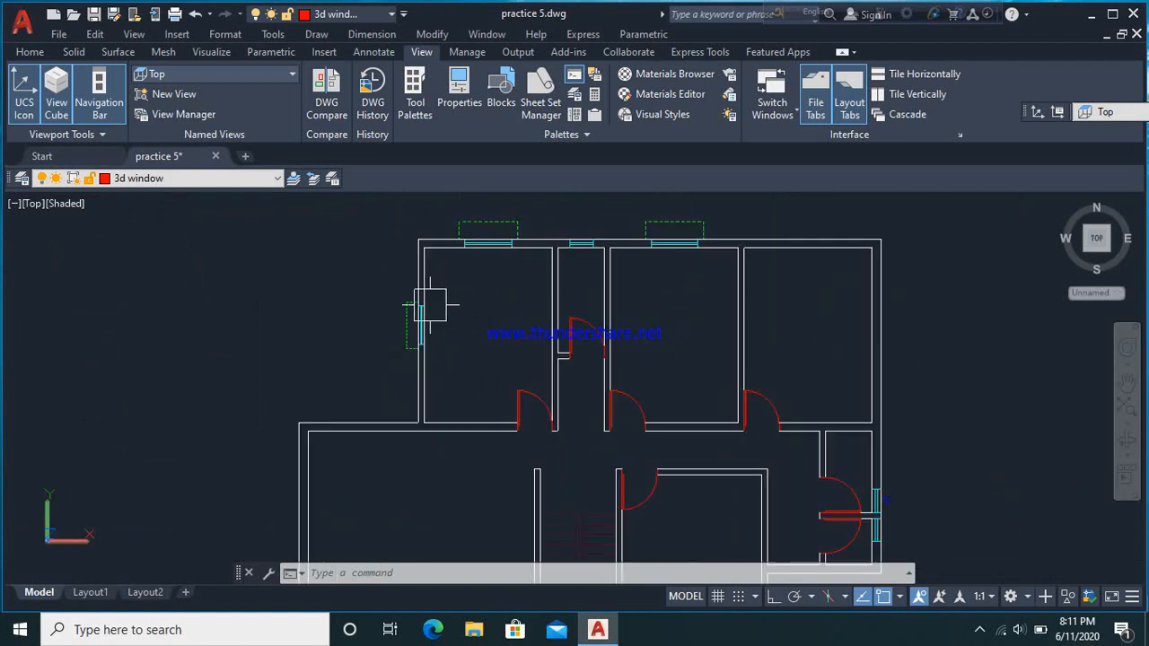
scroll(424, 314, "up", 7)
type("rec")
key("Return")
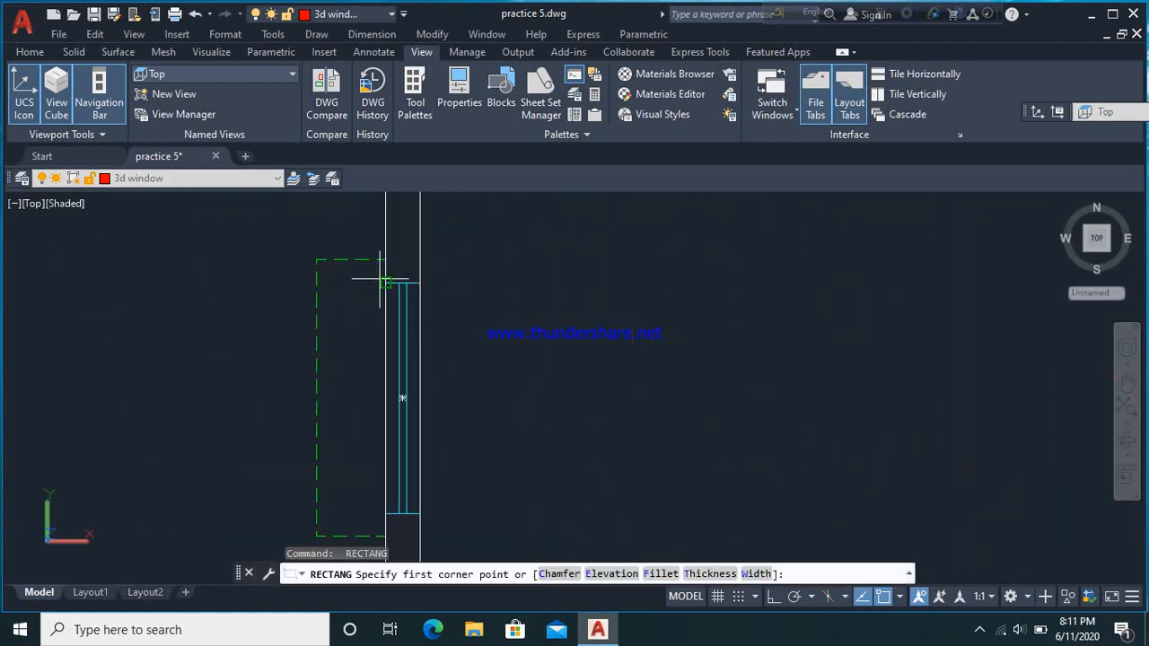
left_click(385, 283)
scroll(381, 285, "down", 5)
scroll(380, 287, "up", 6)
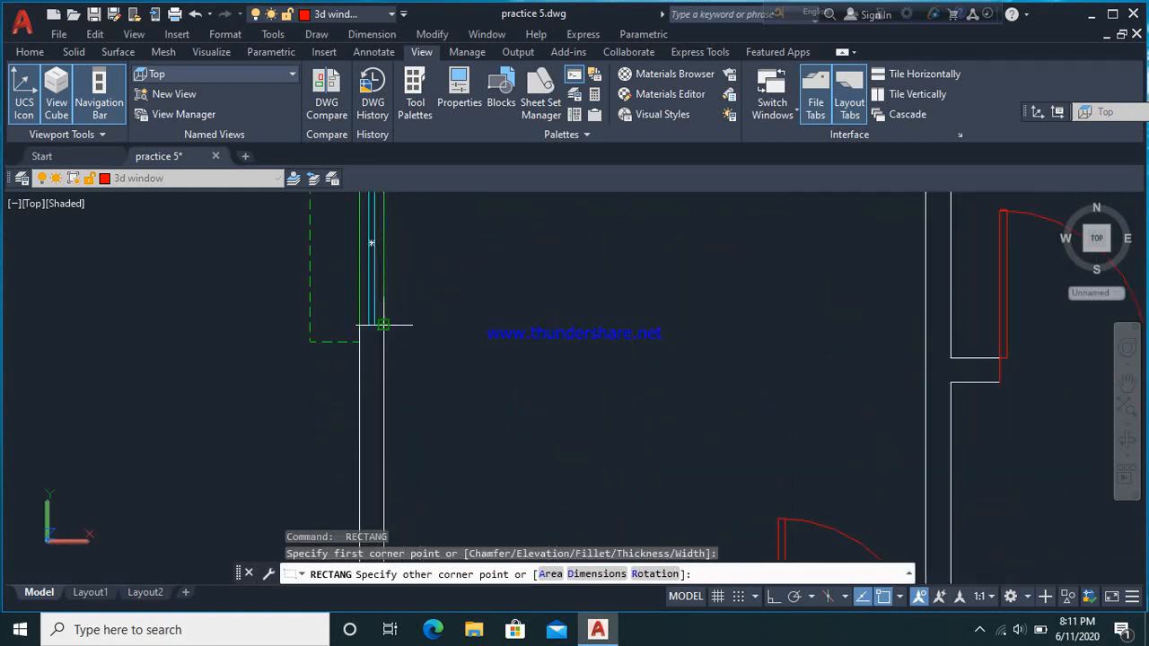
left_click(383, 325)
Draw a rectangle over the window in the northwest room's north wall
scroll(449, 364, "down", 5)
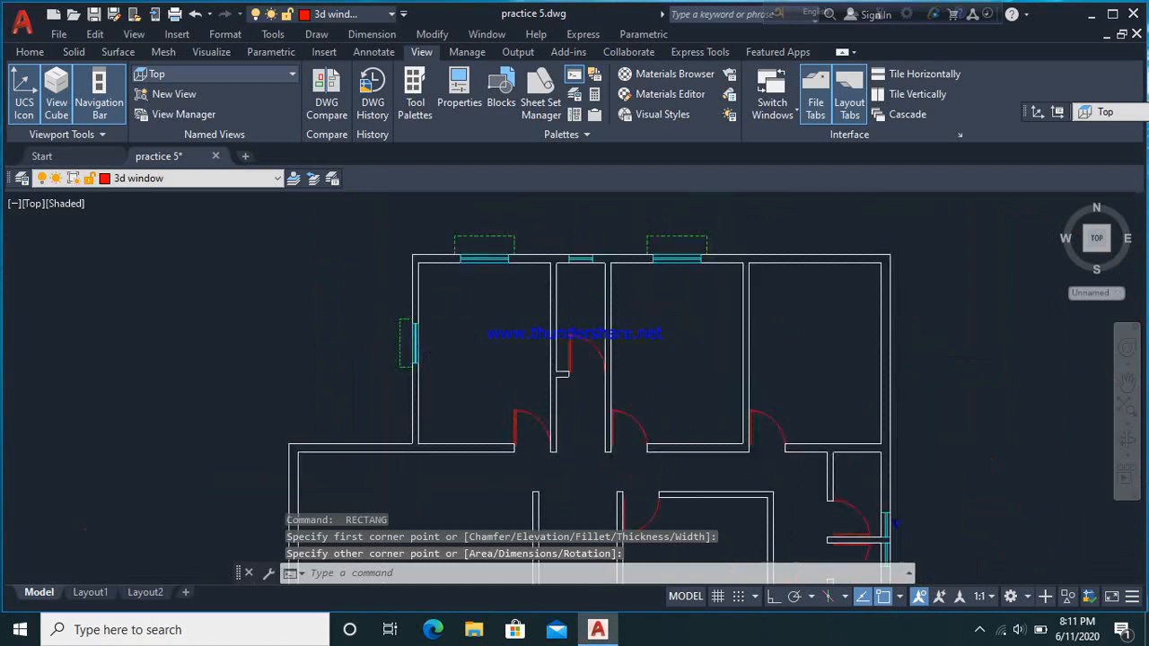
scroll(460, 309, "up", 8)
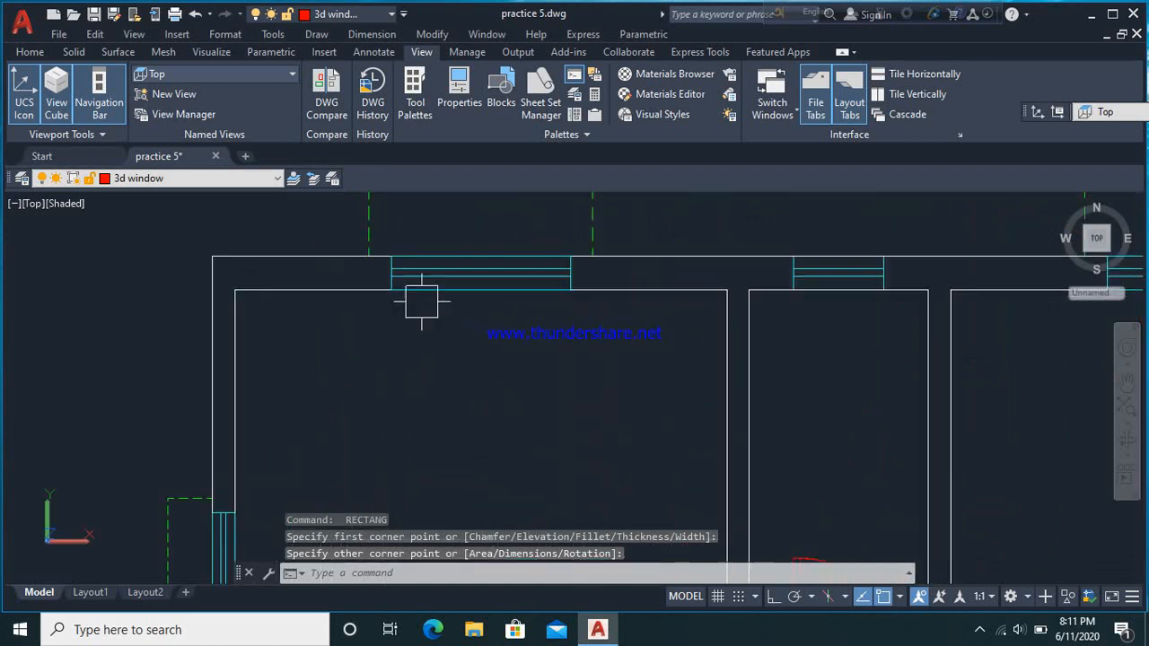
key("Return")
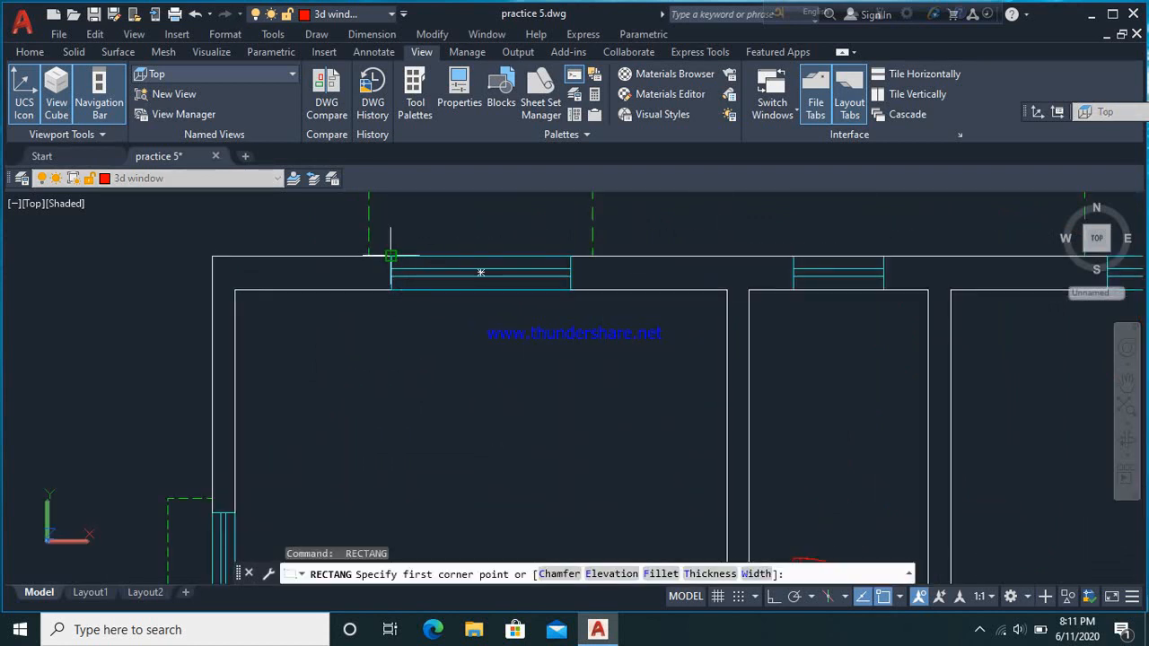
left_click(392, 257)
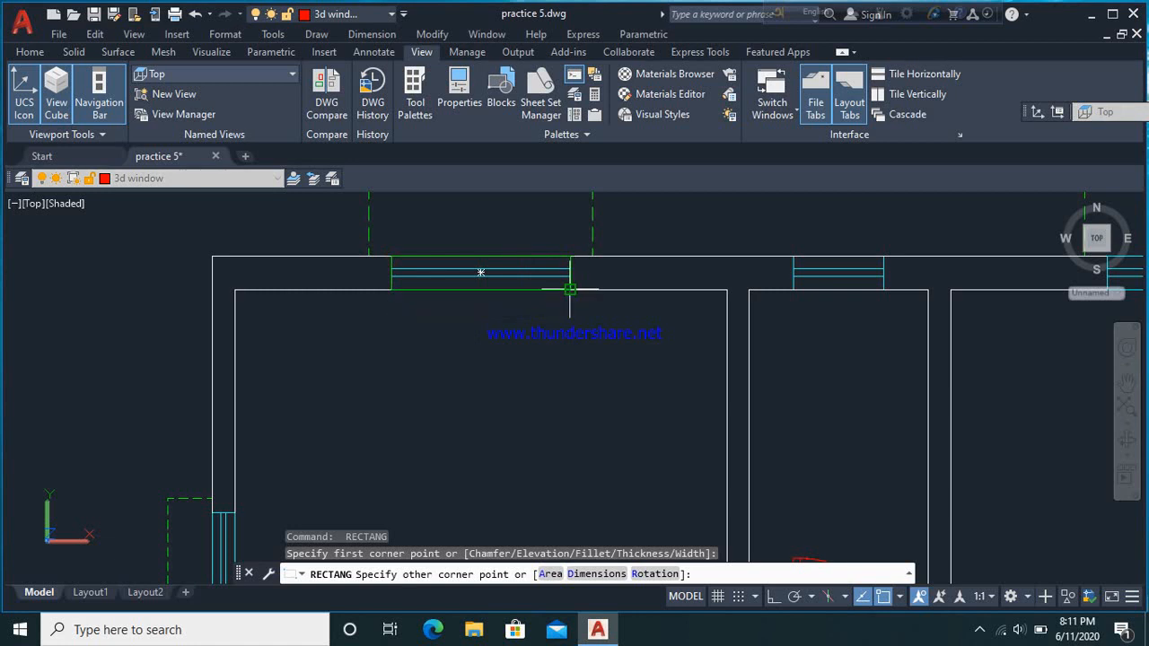
scroll(359, 336, "down", 4)
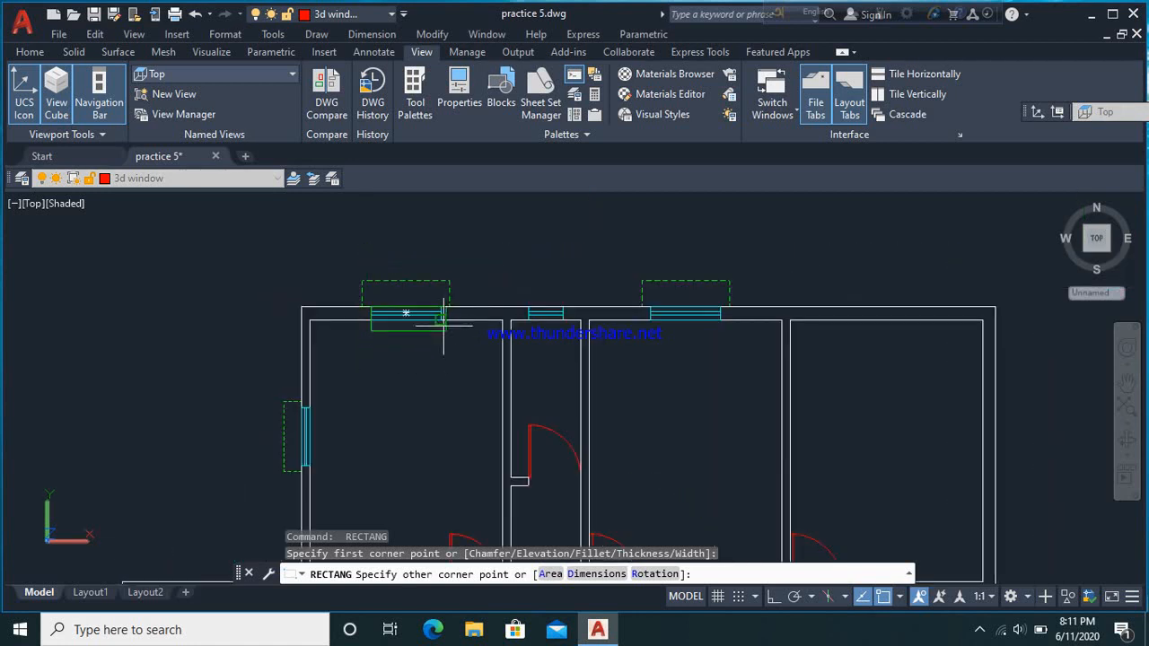
scroll(442, 321, "up", 4)
left_click(437, 322)
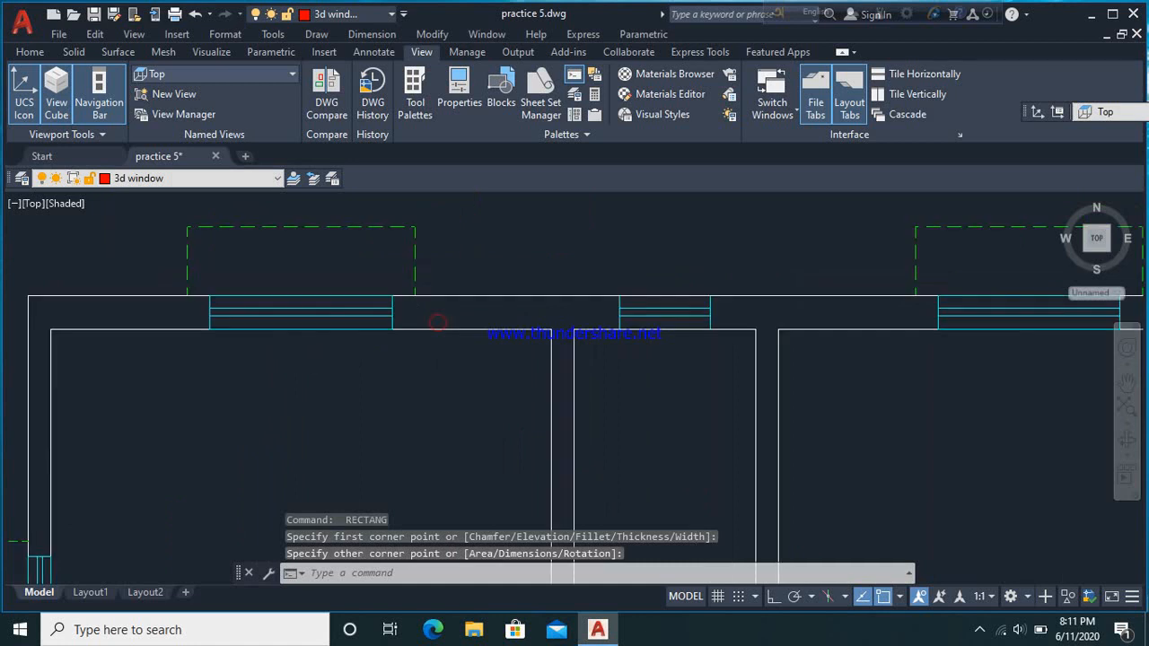
Draw a rectangle over the wide window in the middle room's north wall, beneath its dashed chajja outline
scroll(310, 347, "down", 4)
key("Return")
scroll(743, 331, "up", 3)
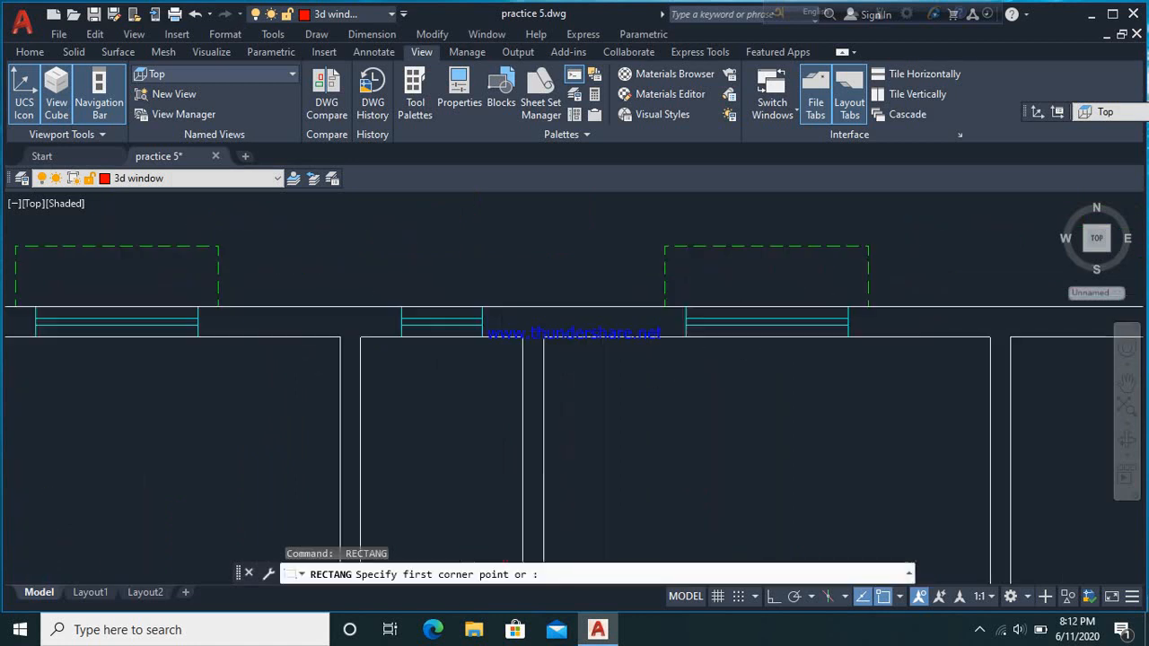
scroll(743, 331, "up", 2)
left_click(662, 297)
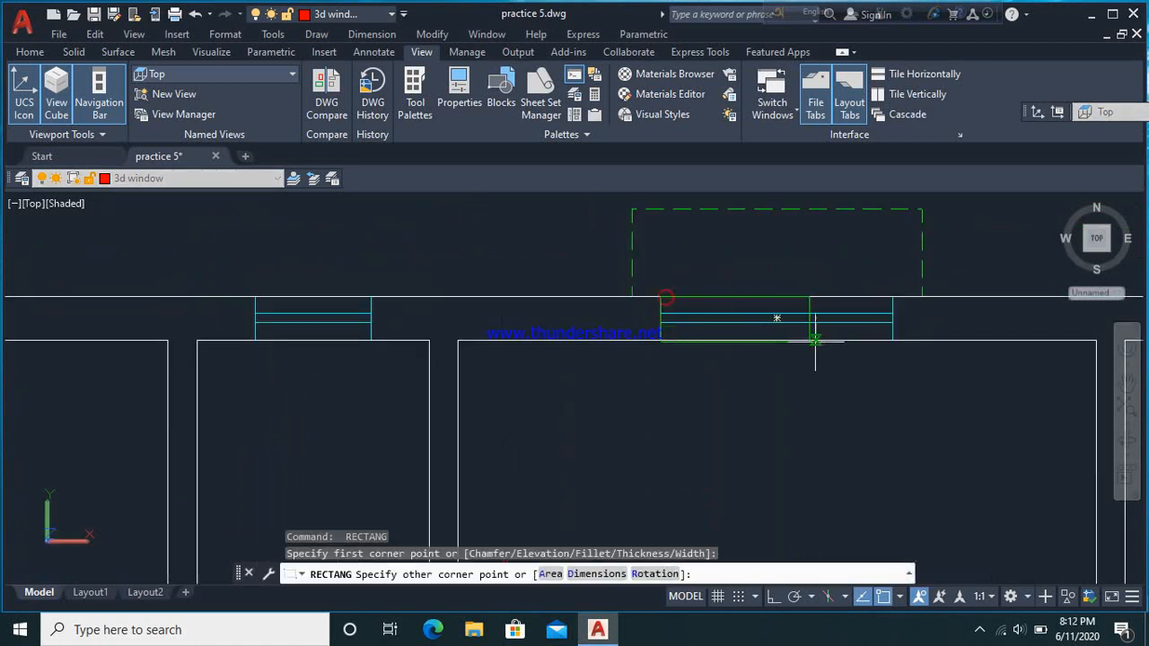
scroll(499, 291, "down", 6)
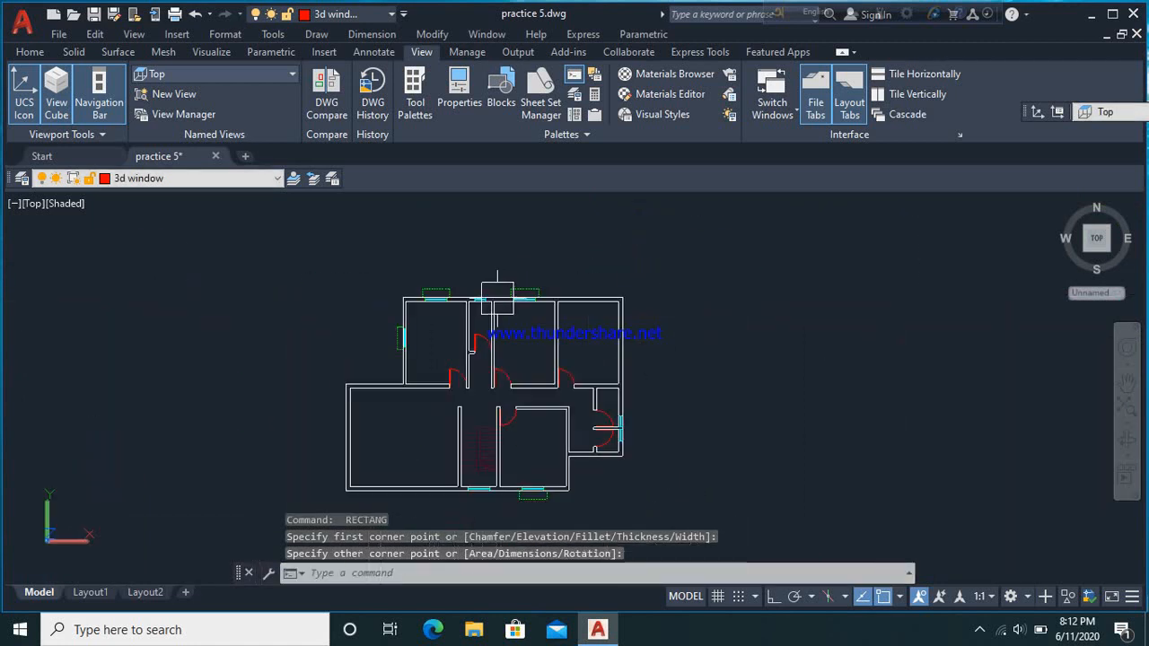
scroll(484, 499, "up", 4)
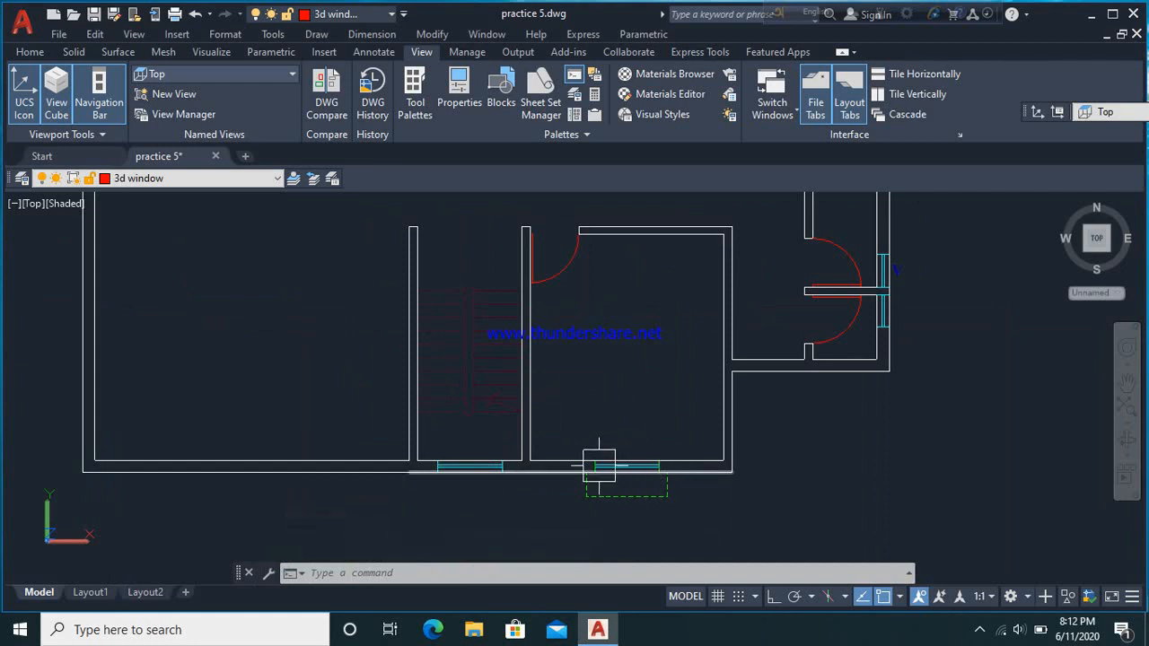
left_click(631, 488)
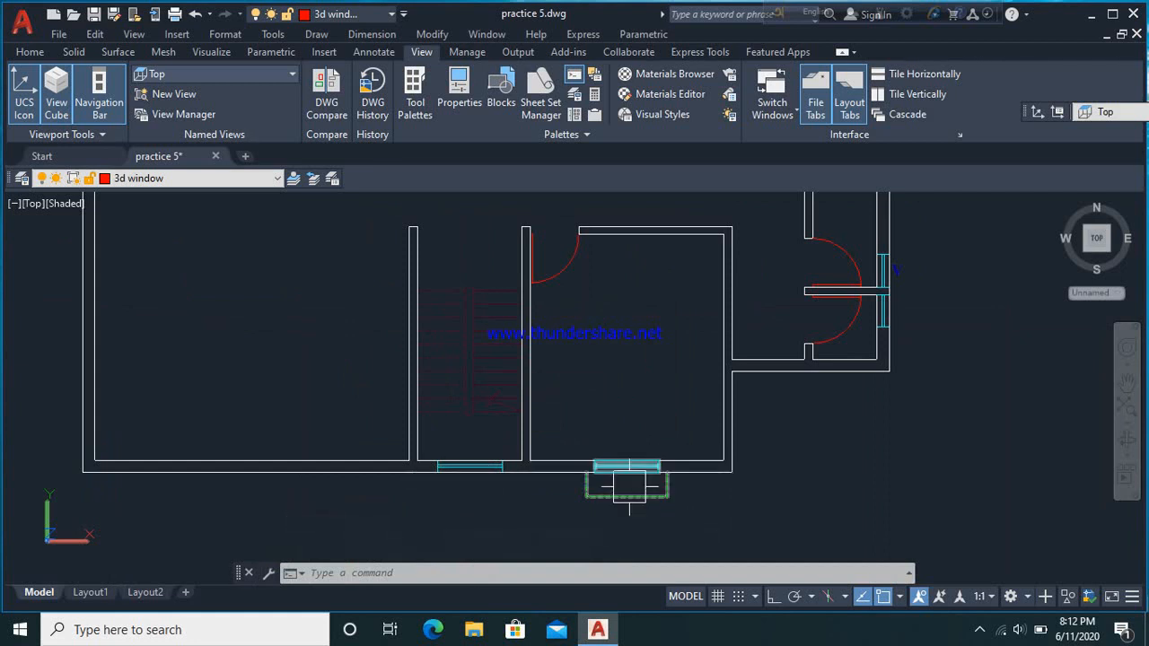
key("Return")
scroll(629, 485, "down", 6)
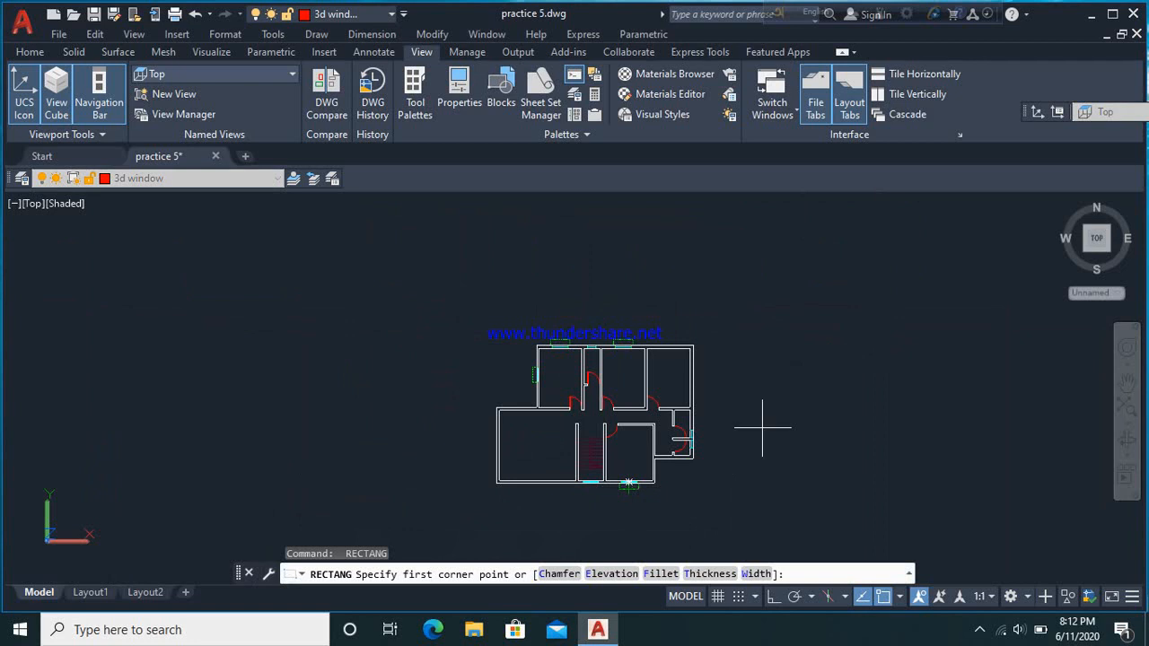
key("Escape")
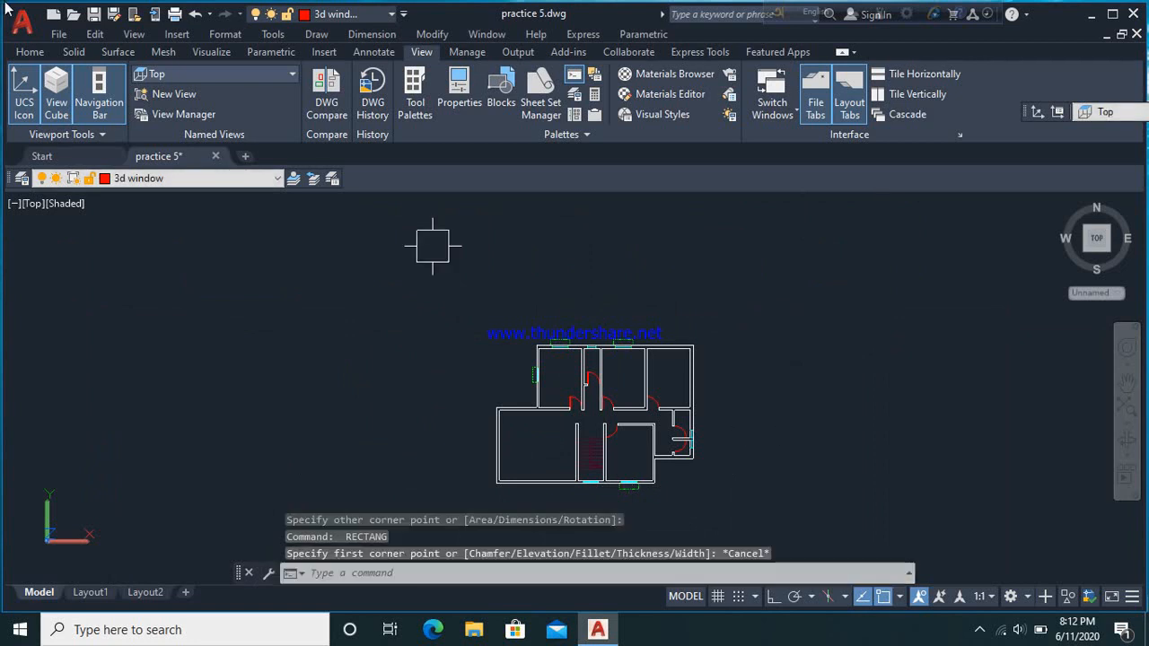
Switch the drawing to the SW Isometric view and bring the floor plan with the window rectangles into view
left_click(287, 73)
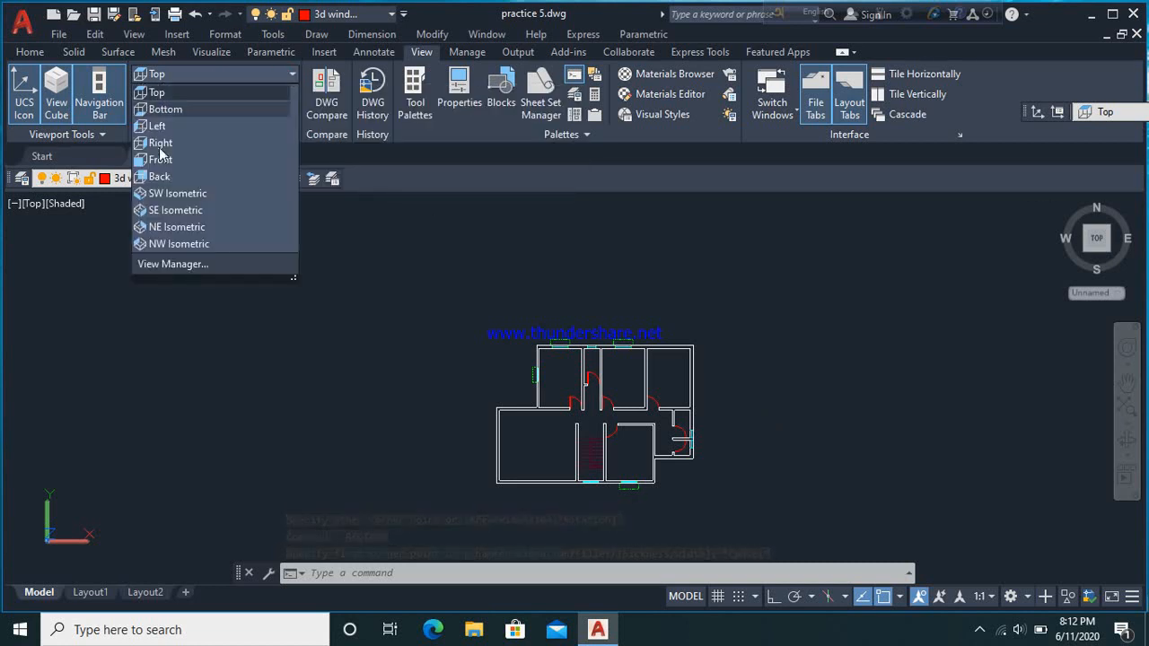
left_click(207, 192)
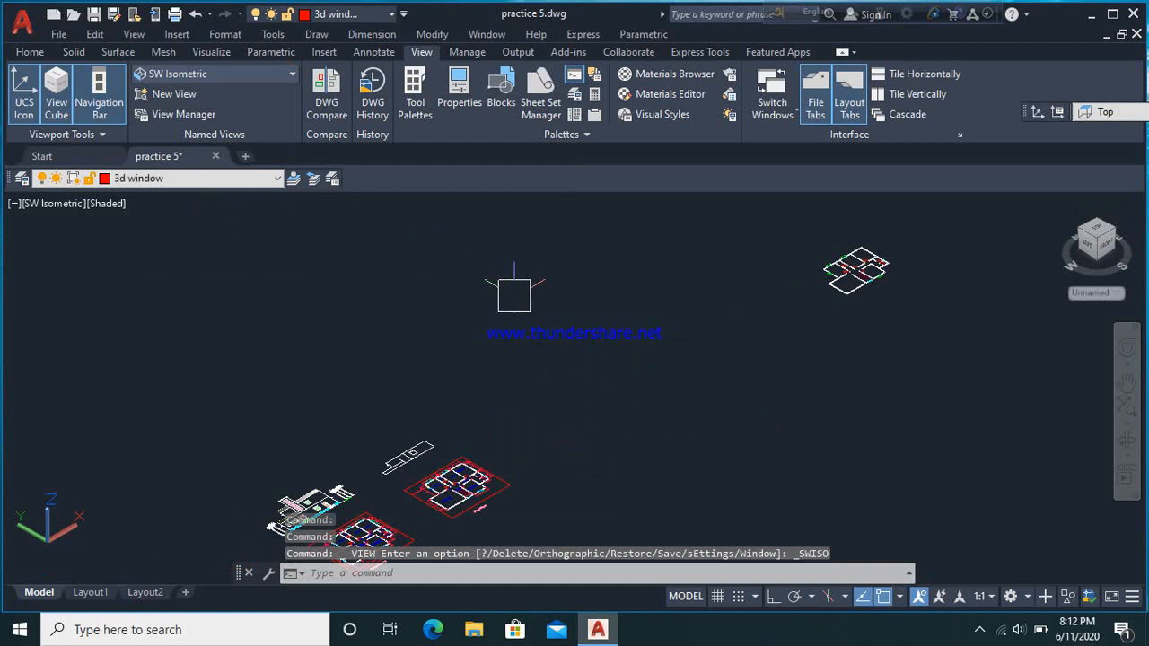
scroll(514, 295, "down", 5)
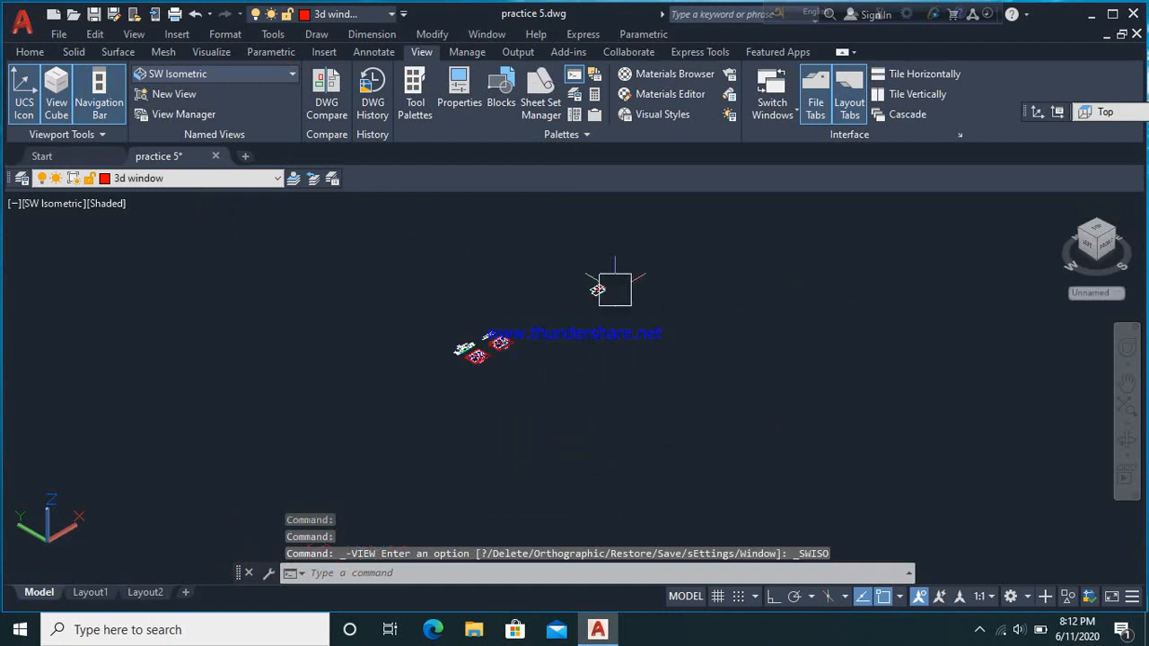
scroll(593, 278, "up", 5)
scroll(582, 269, "up", 6)
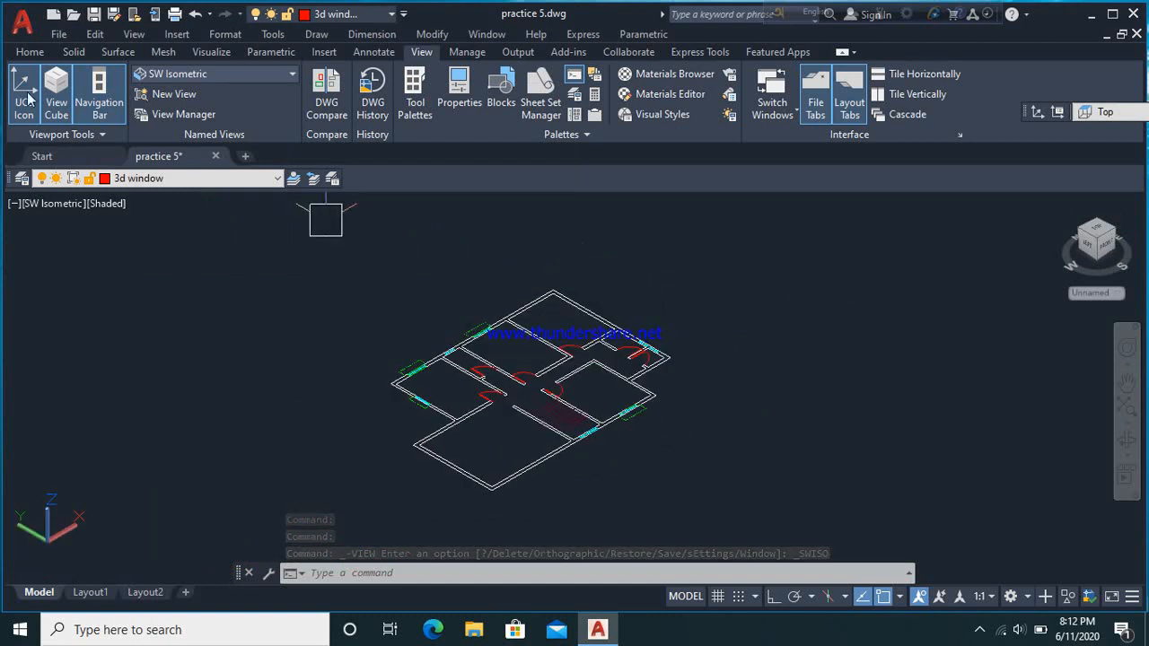
Quick-select every object in the entire drawing whose layer equals 3d window
left_click(261, 36)
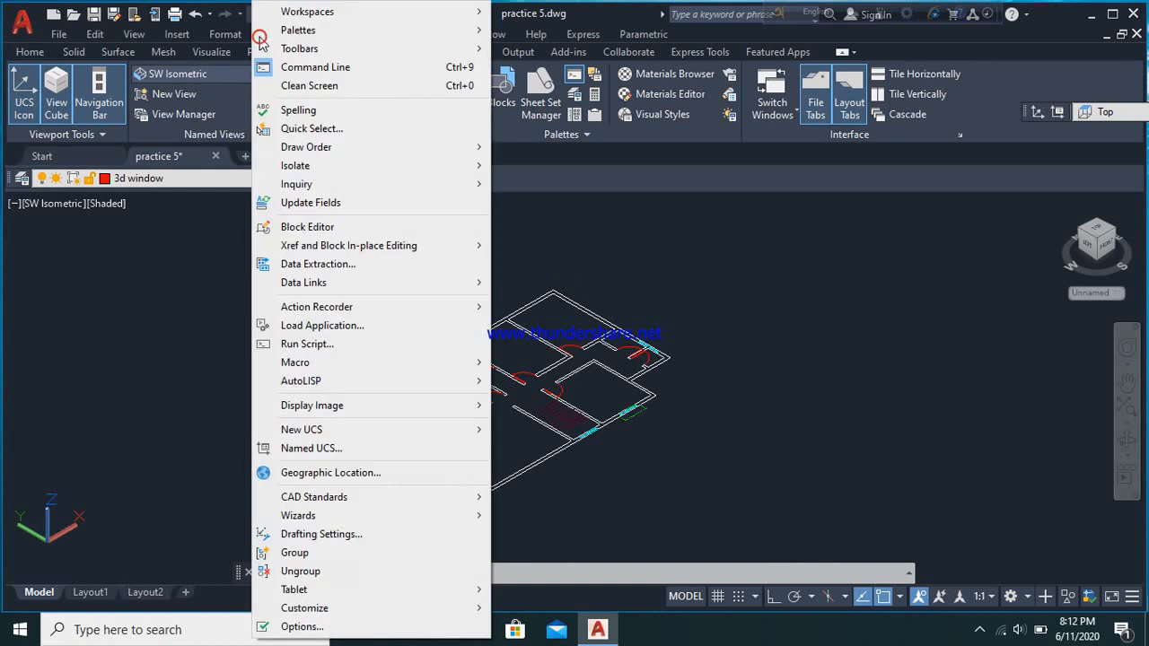
left_click(359, 130)
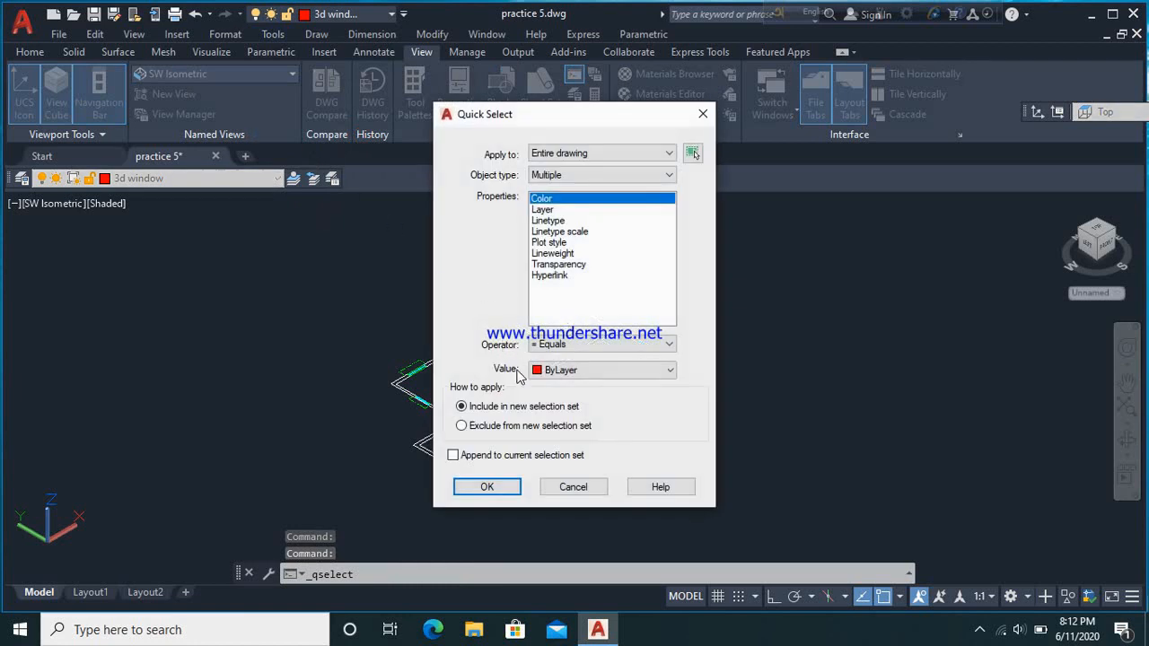
left_click(544, 209)
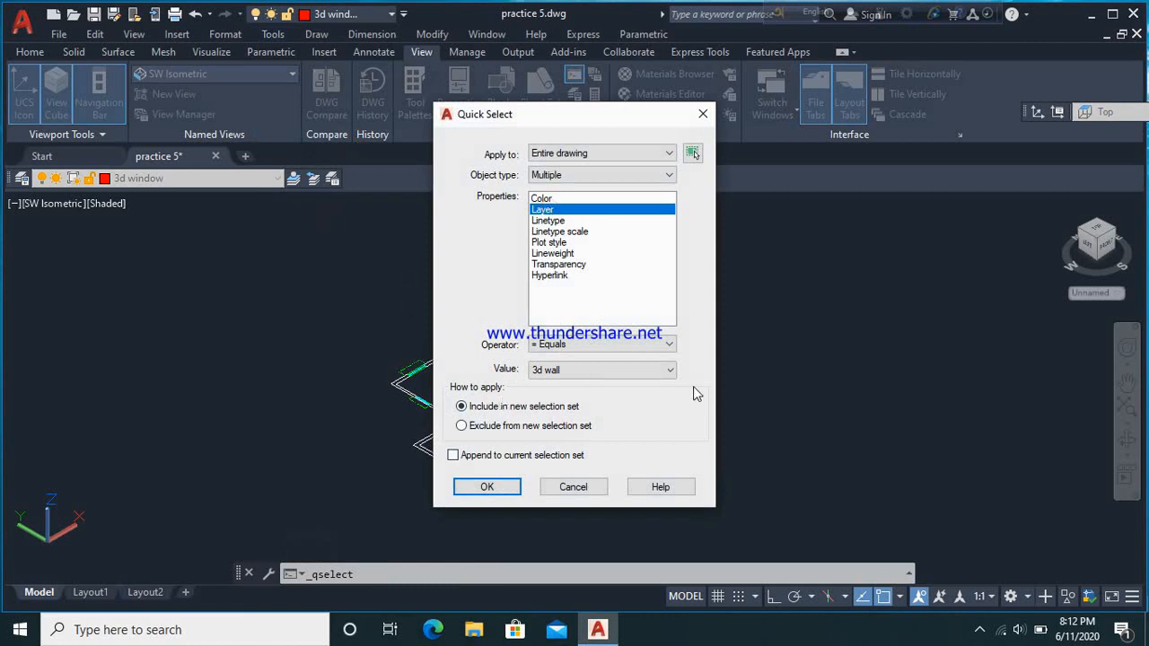
left_click(667, 377)
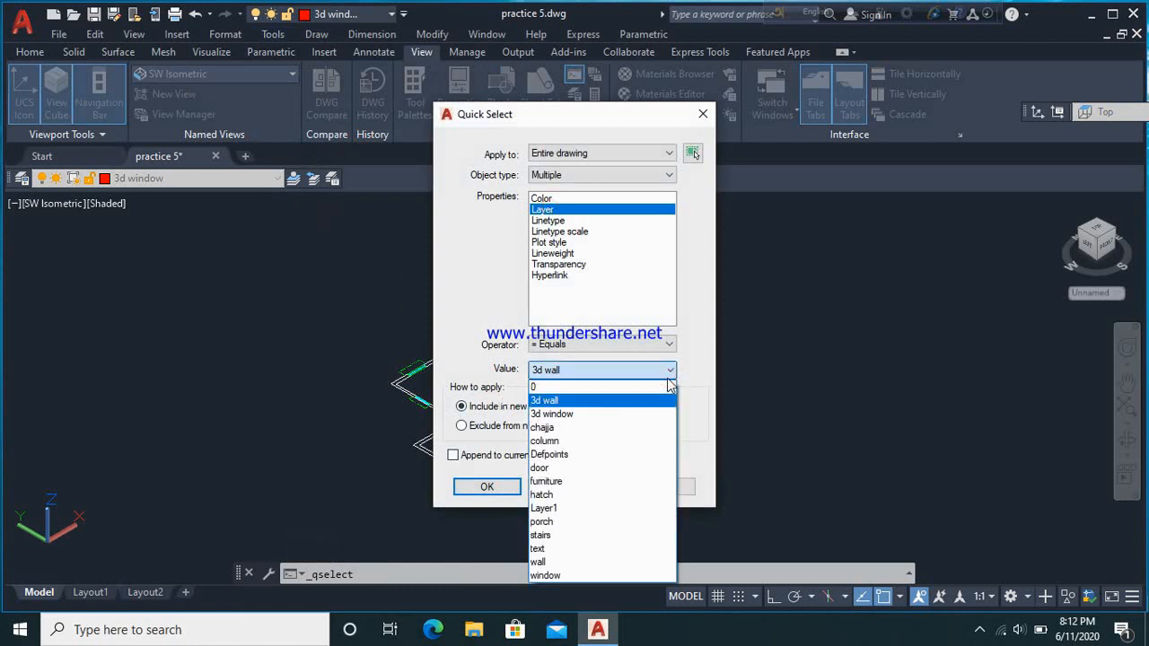
left_click(576, 414)
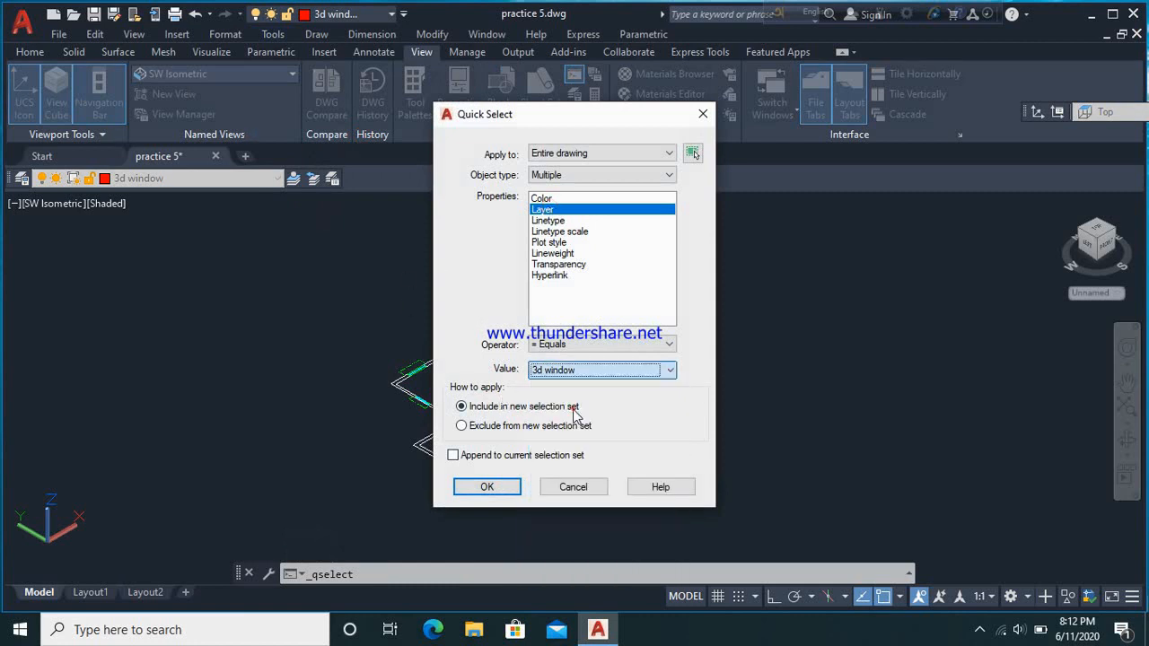
left_click(498, 492)
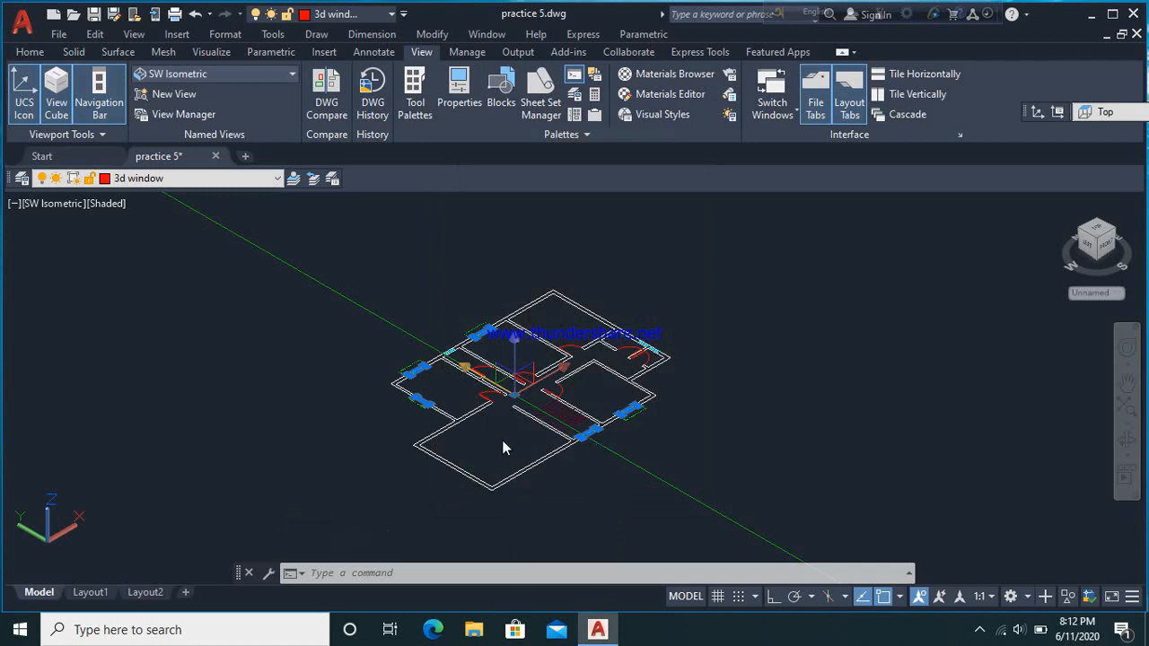
Move the selected window rectangles 3' straight up along Z with Ortho on, using a corner of the northwest room's west window as base point
scroll(452, 418, "up", 8)
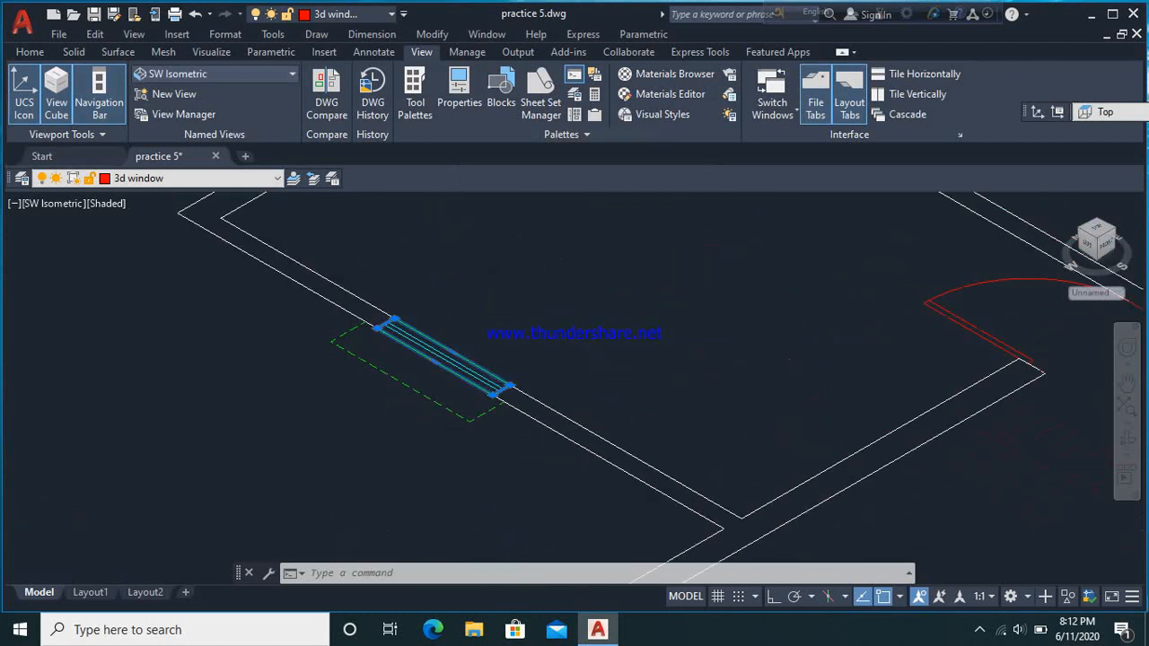
type("m")
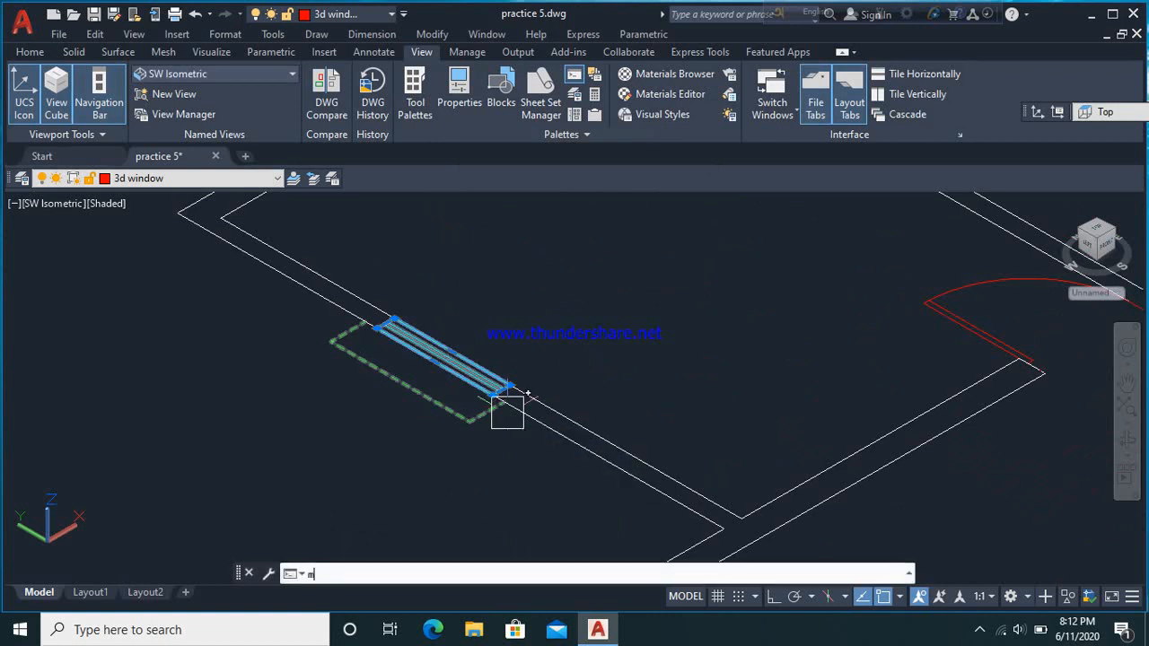
key("Return")
scroll(508, 382, "up", 5)
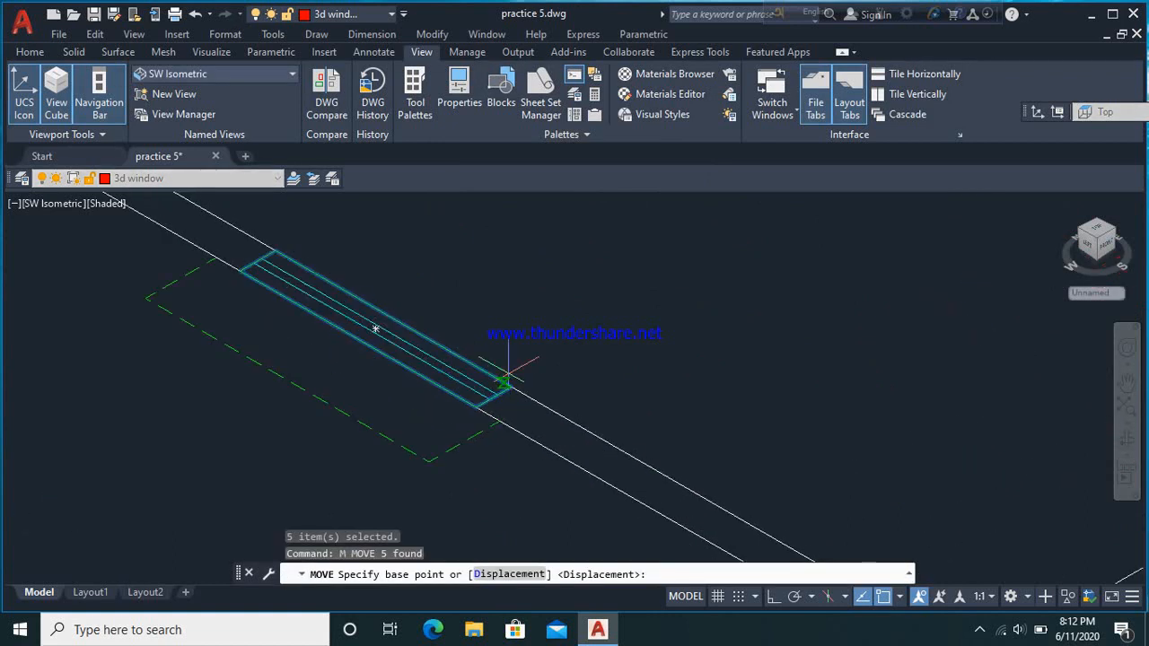
left_click(514, 401)
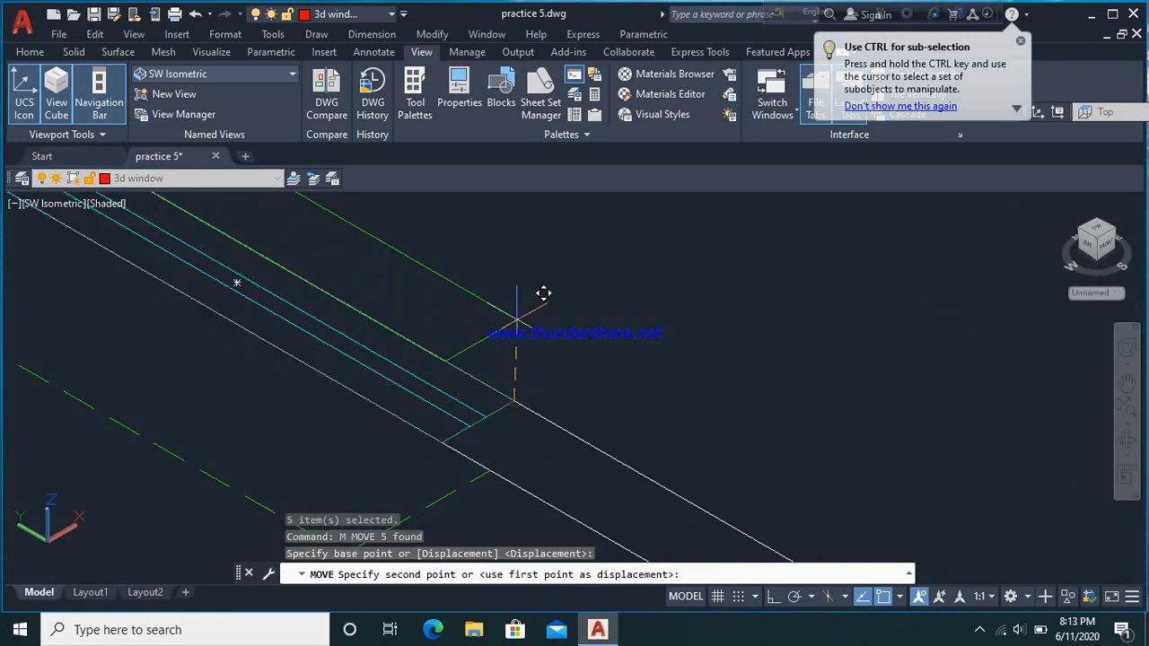
key("F8")
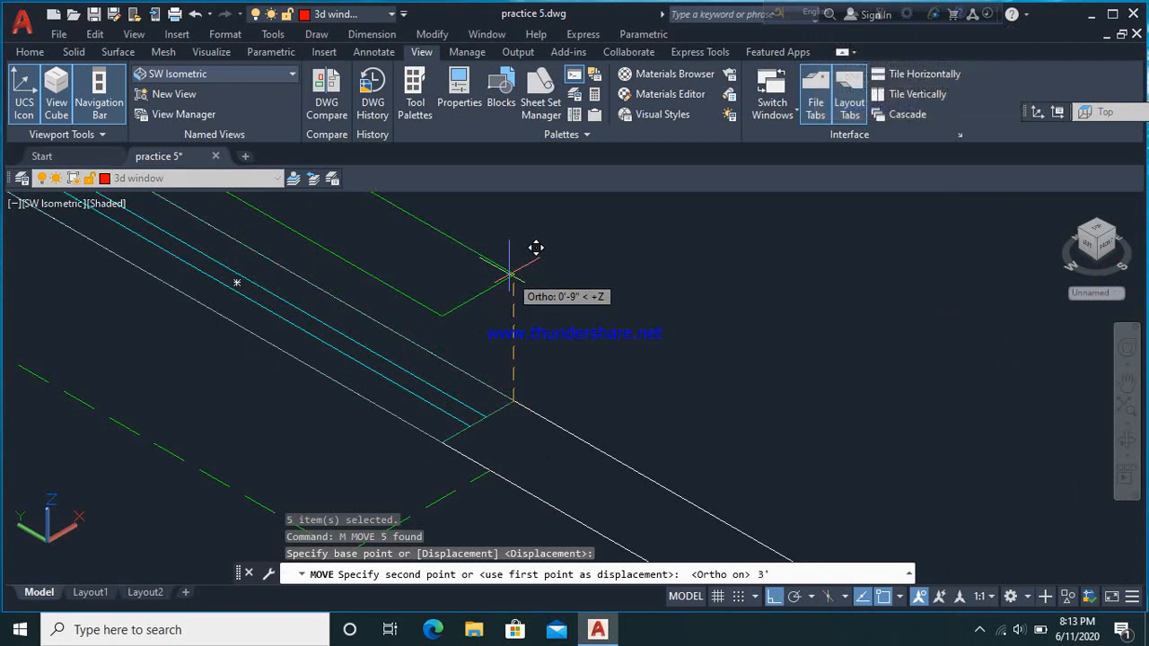
key("Return")
scroll(507, 341, "down", 6)
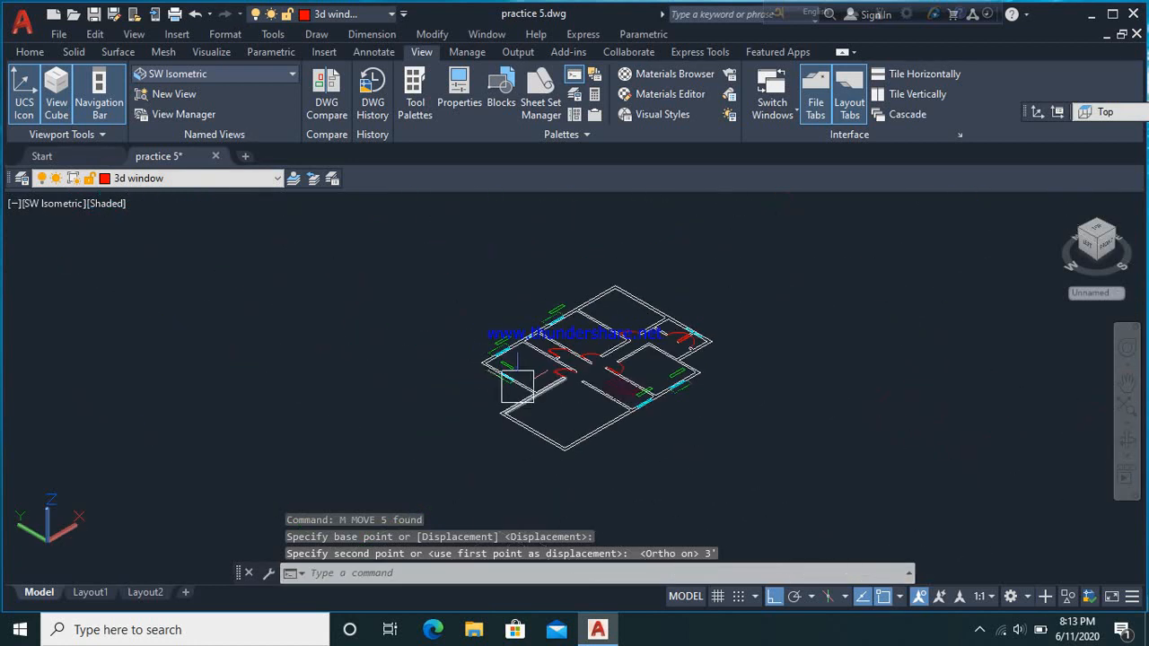
Select the raised window rectangles again with Quick Select, filtering by the 3d window layer
scroll(651, 341, "up", 2)
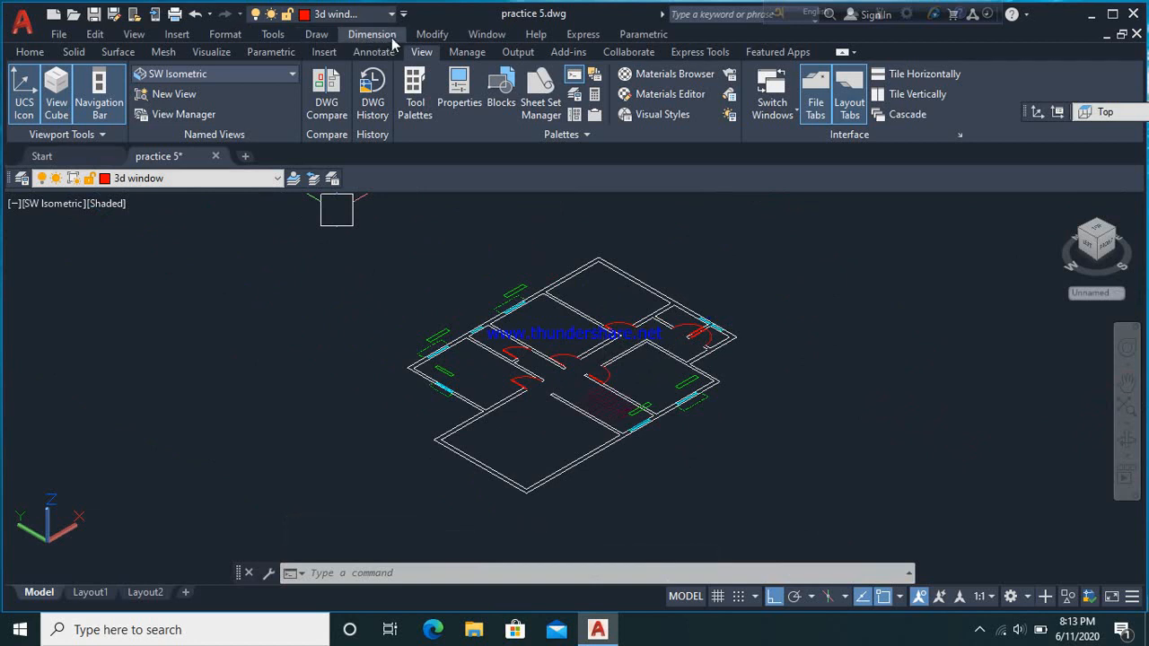
left_click(272, 35)
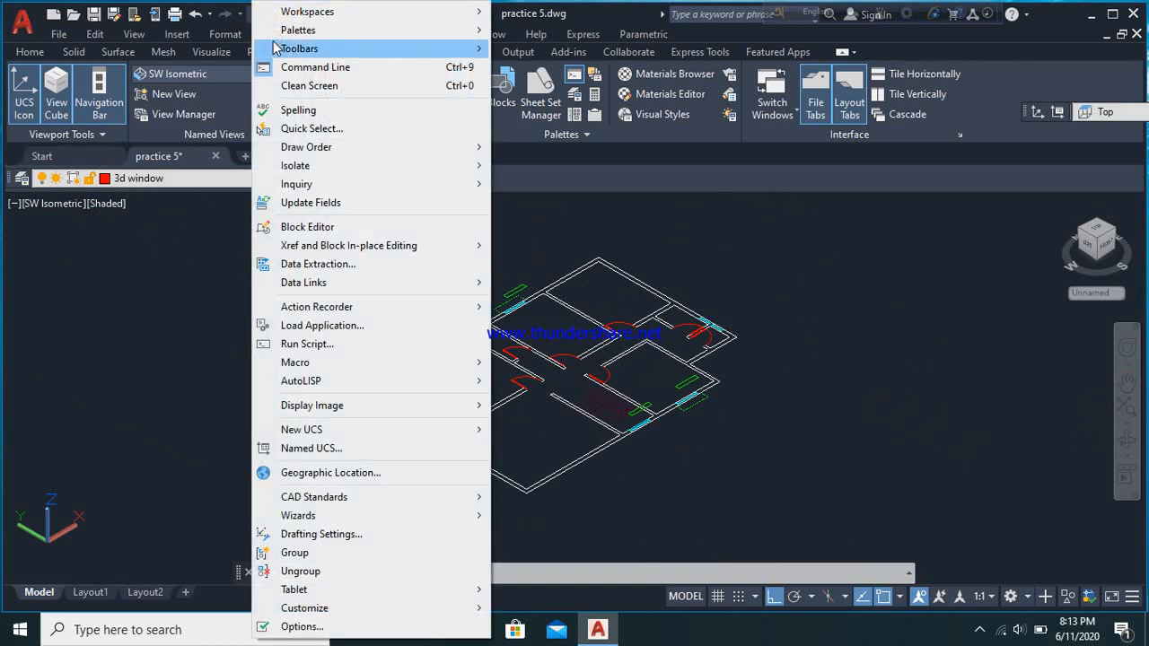
left_click(346, 131)
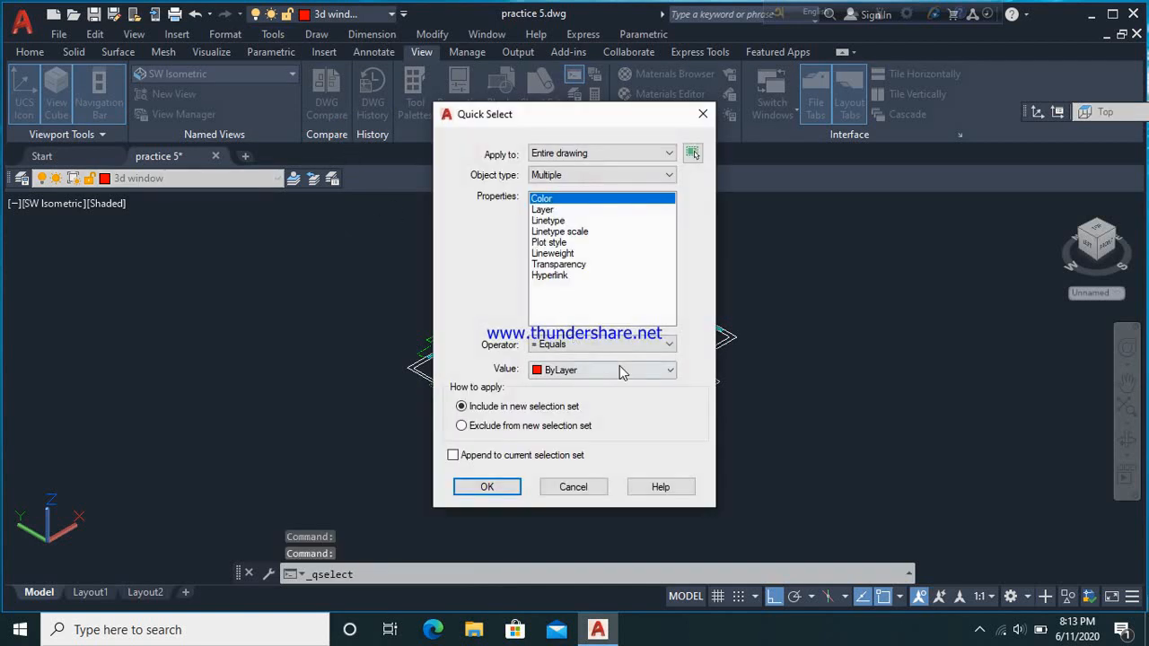
left_click(619, 367)
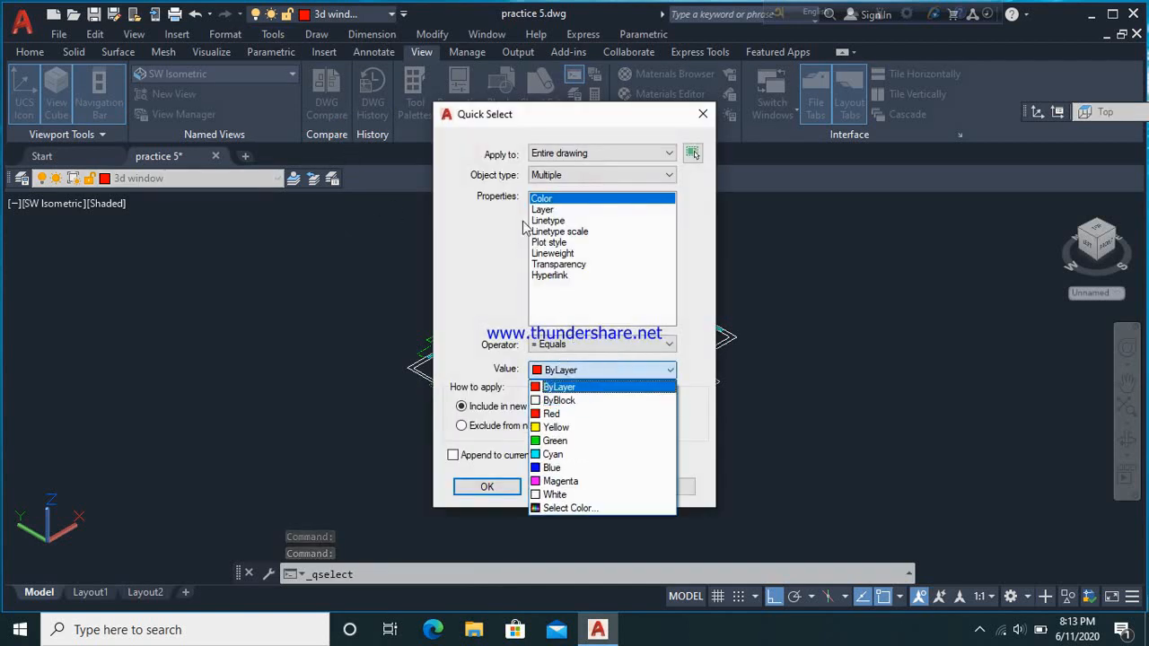
left_click(554, 214)
left_click(554, 214)
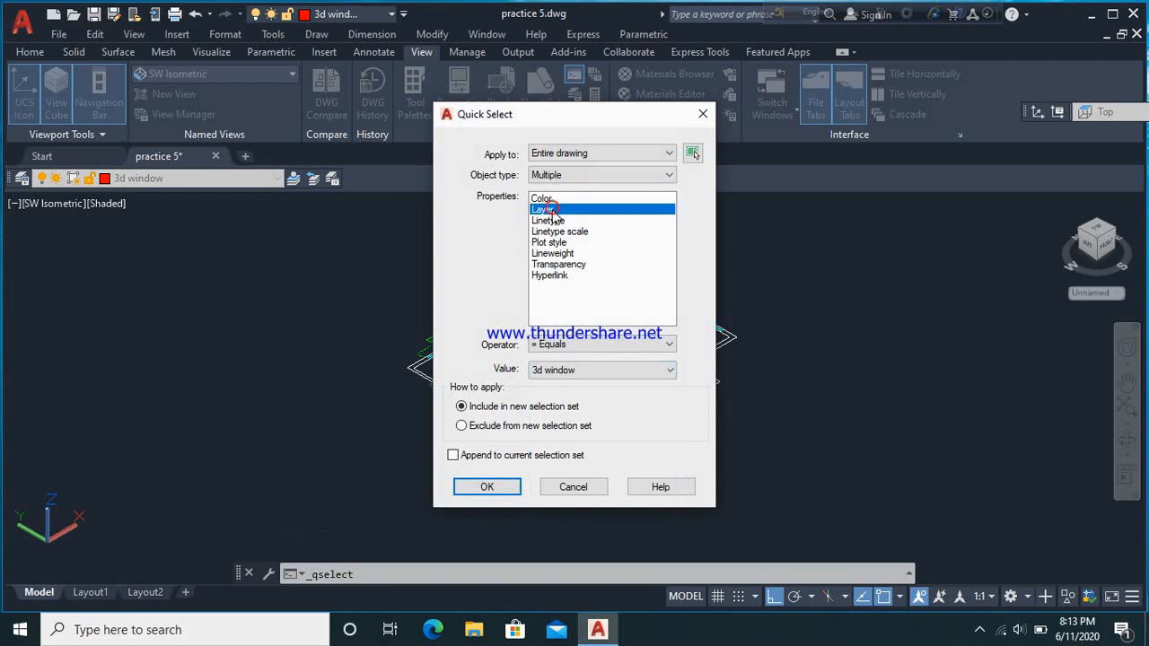
left_click(486, 486)
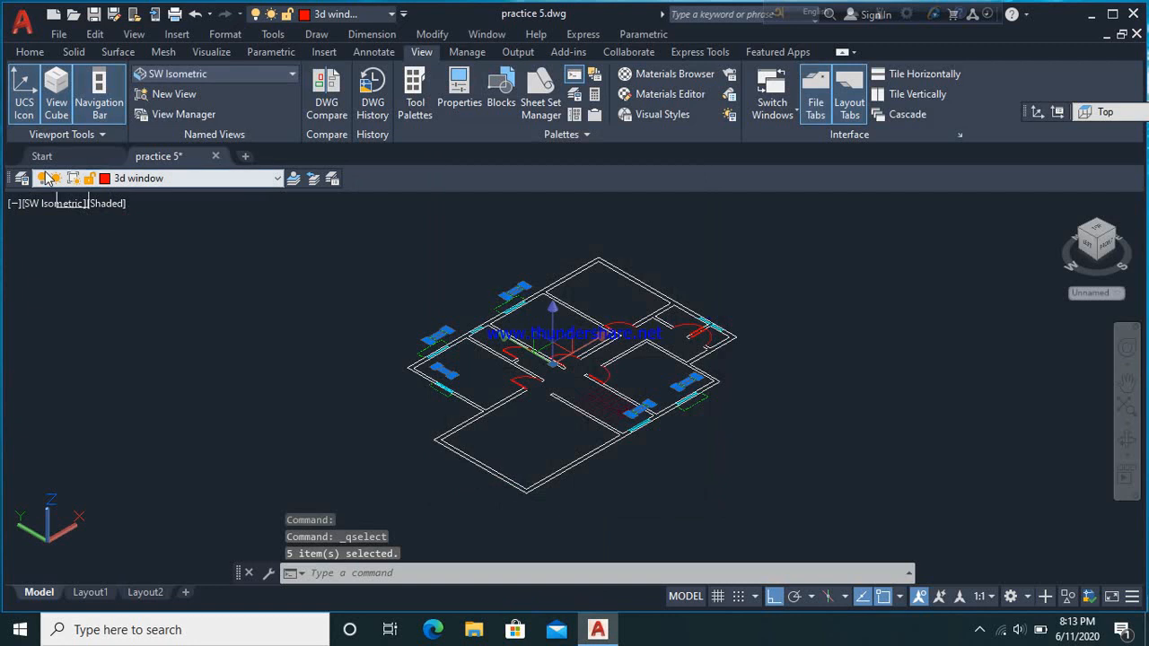
Extrude the selected window rectangles to a height of 4'
left_click(29, 52)
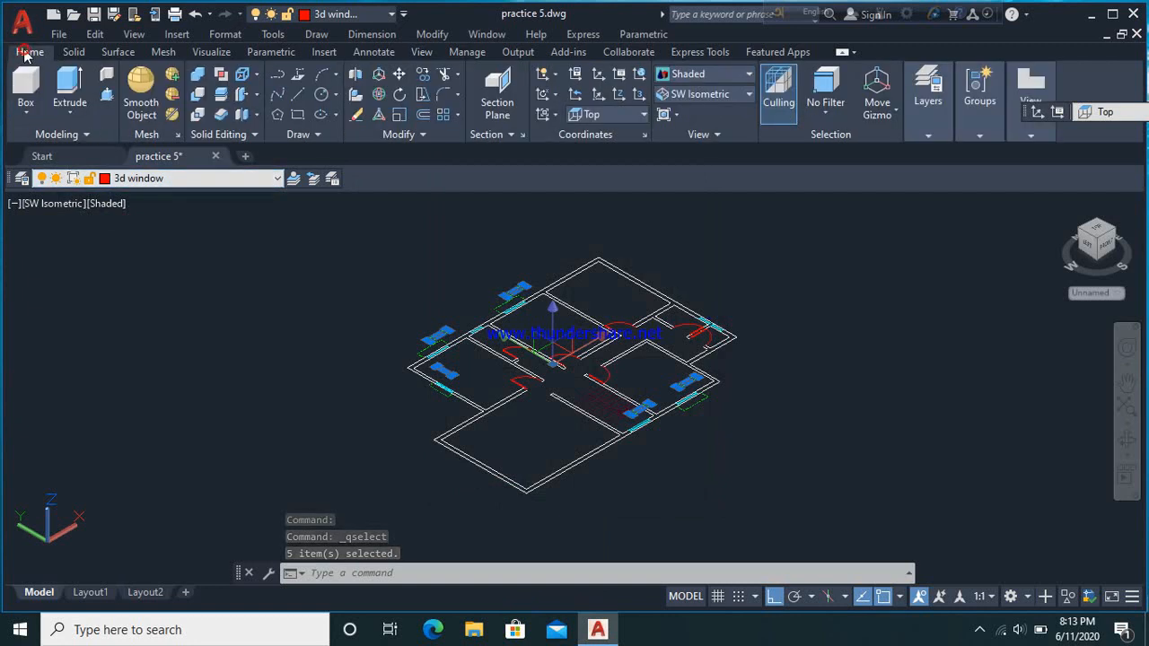
left_click(69, 99)
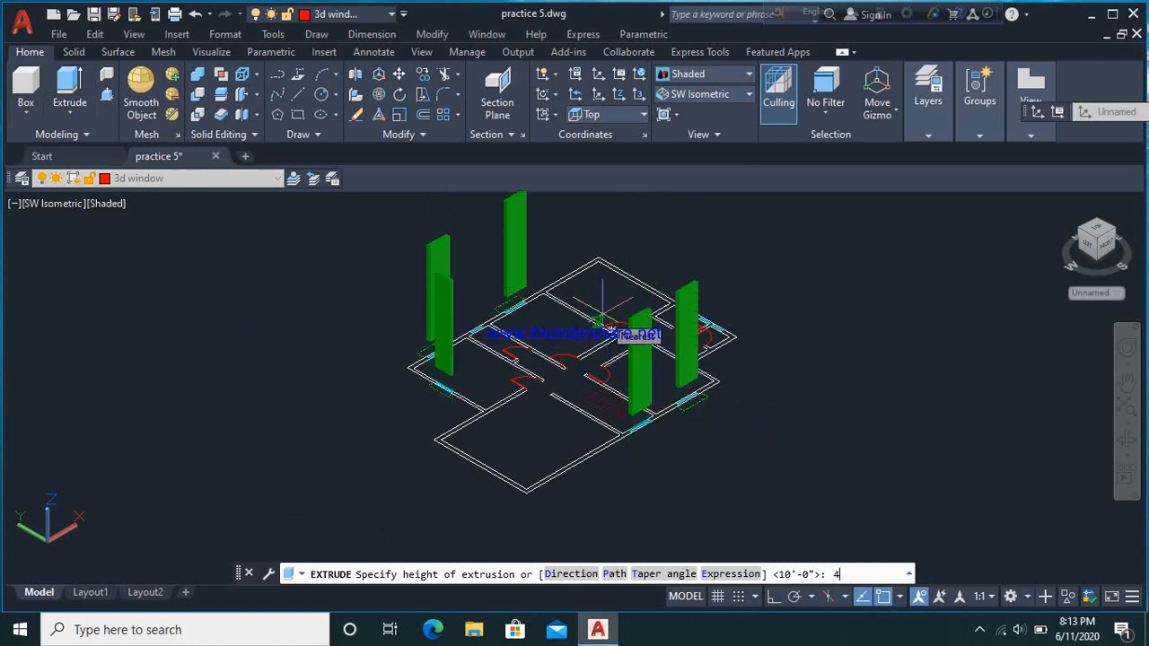
key("Return")
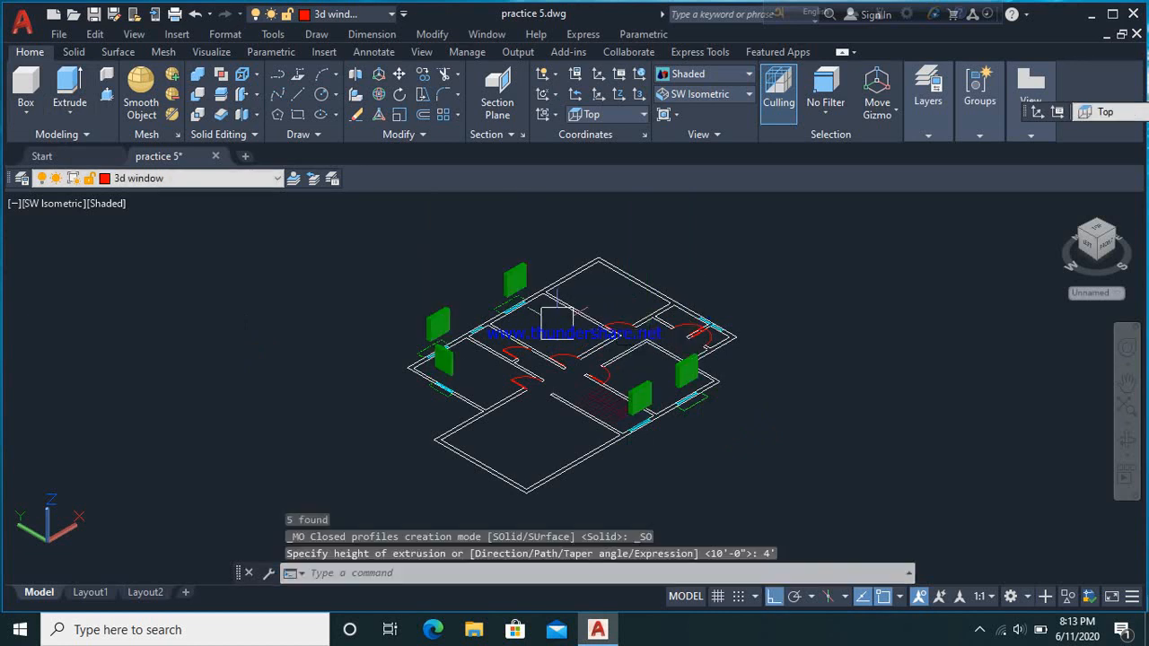
scroll(455, 359, "up", 5)
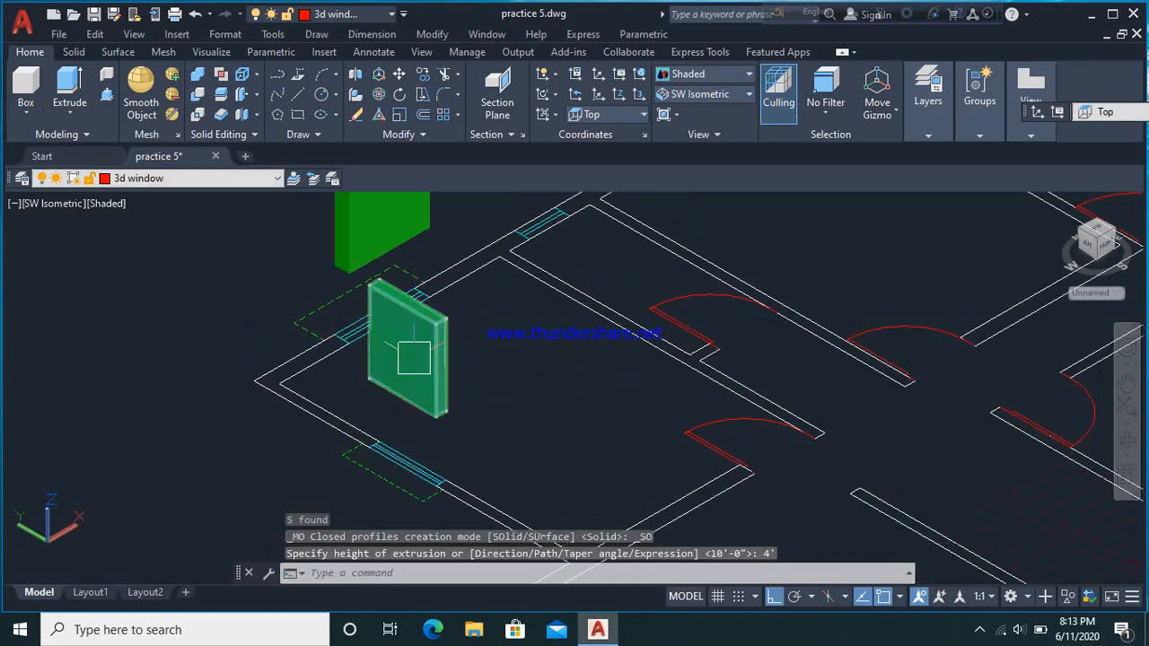
scroll(411, 359, "down", 5)
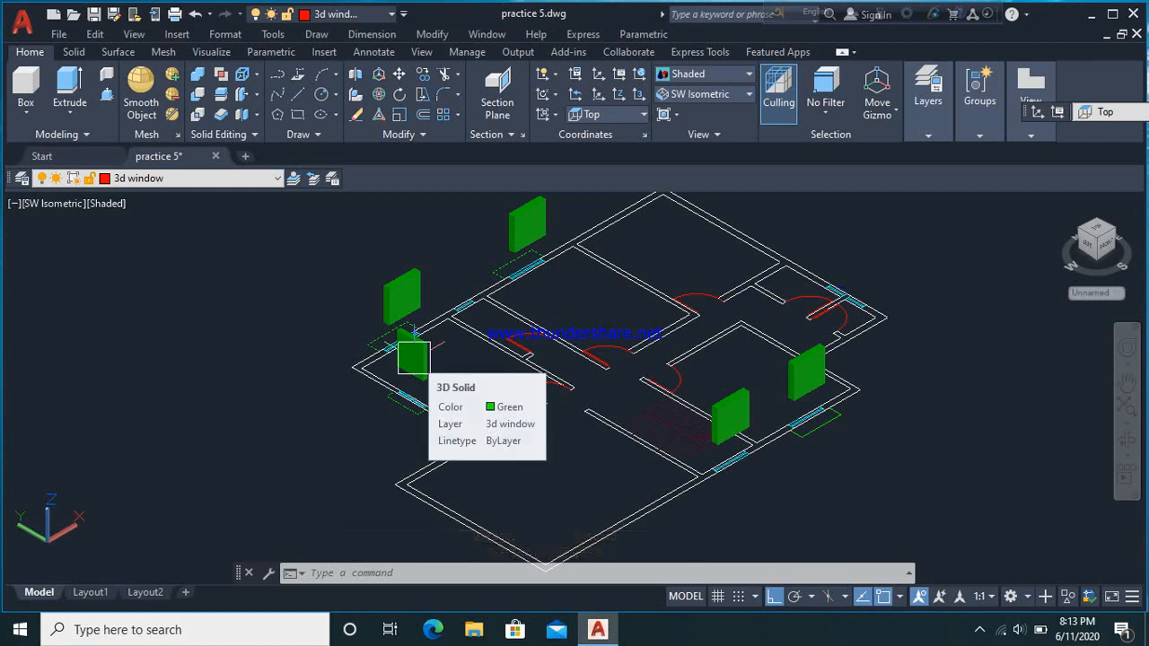
left_click(414, 356)
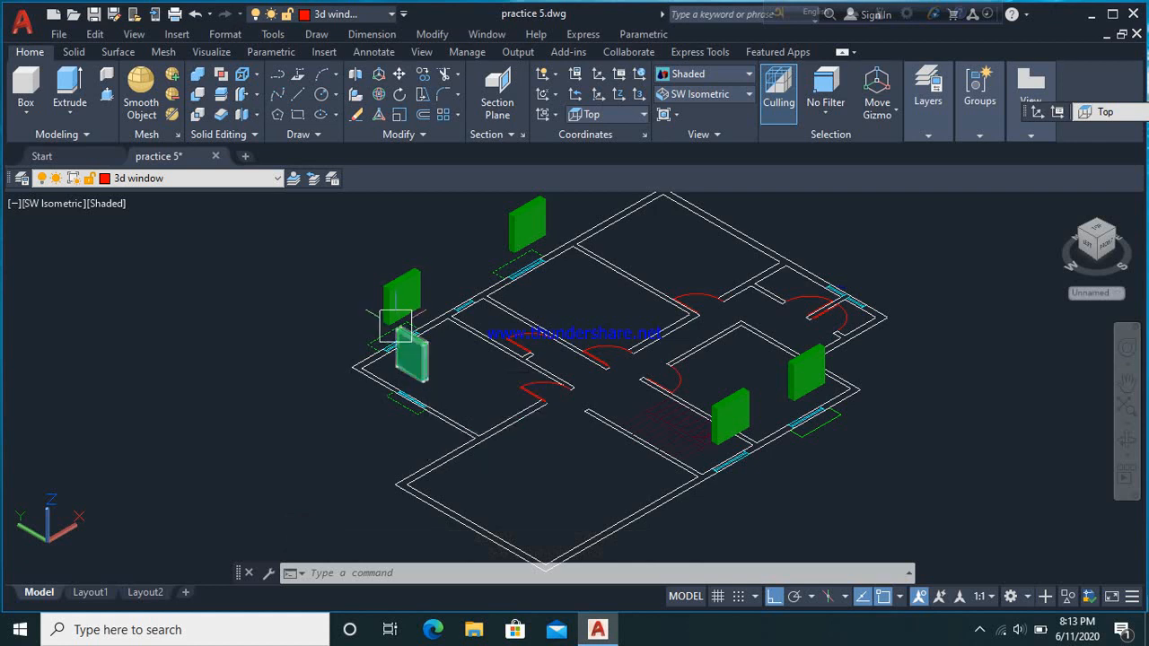
key("Escape")
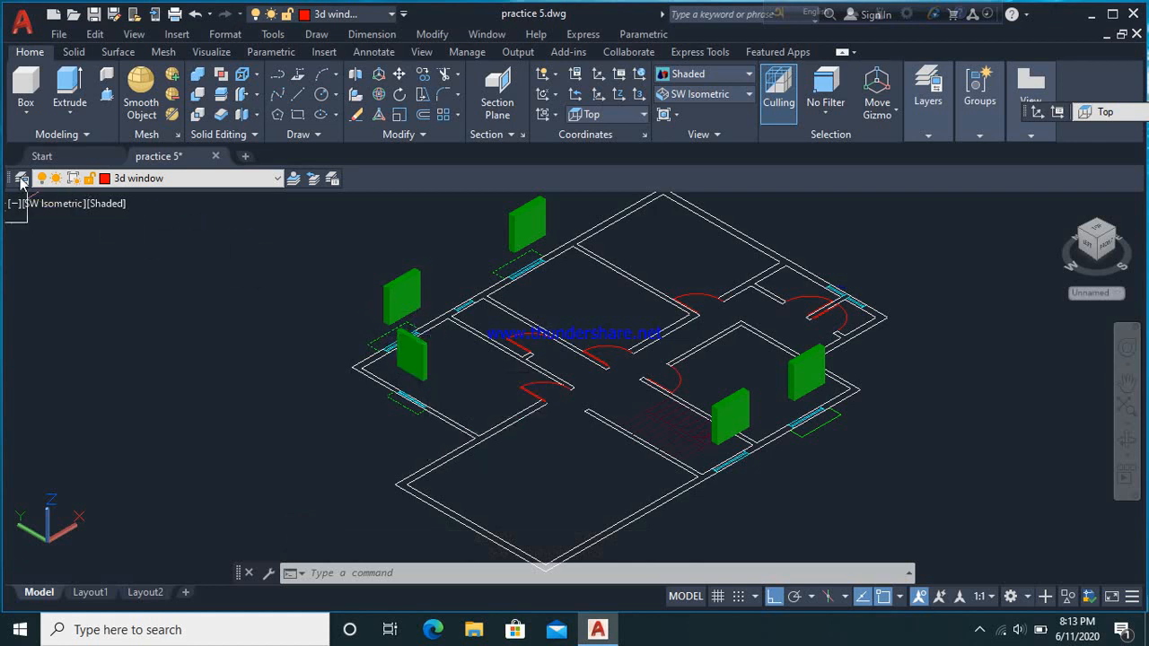
Turn the 3d wall layer back on and close the layer manager
left_click(22, 179)
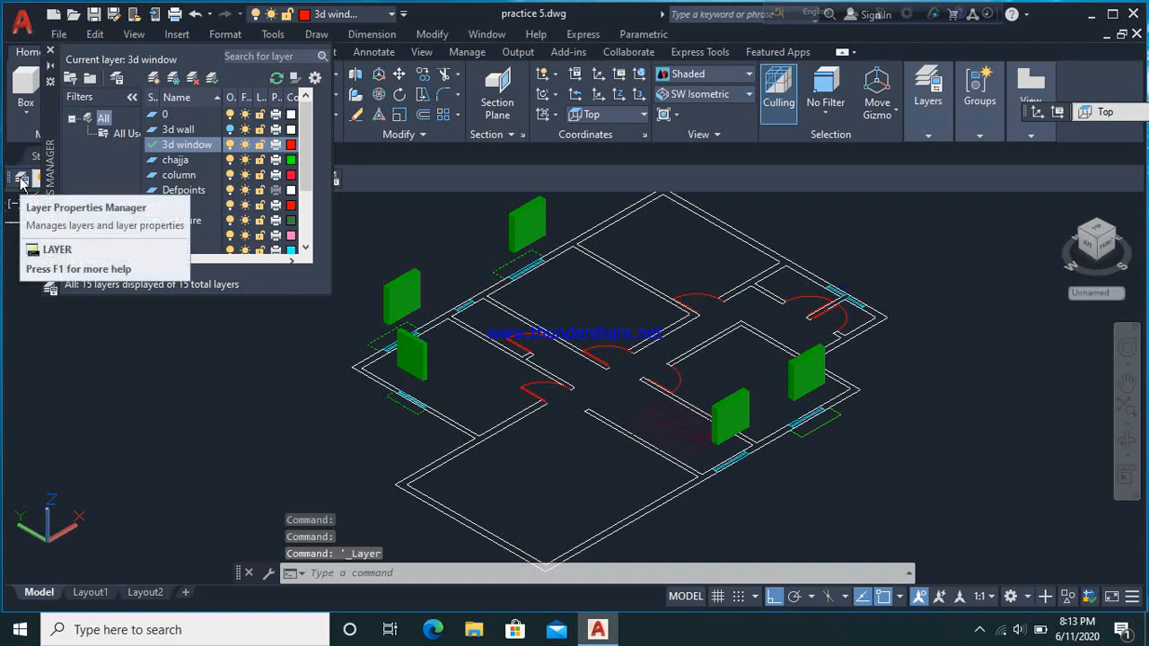
left_click(230, 130)
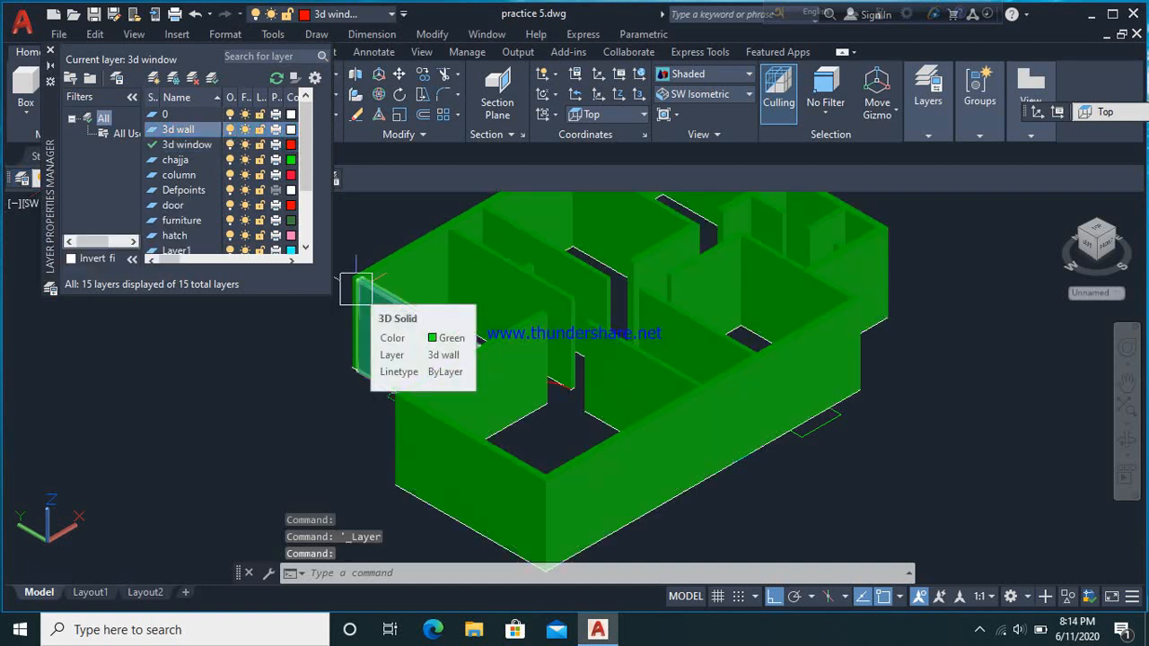
key("Escape")
key("Escape")
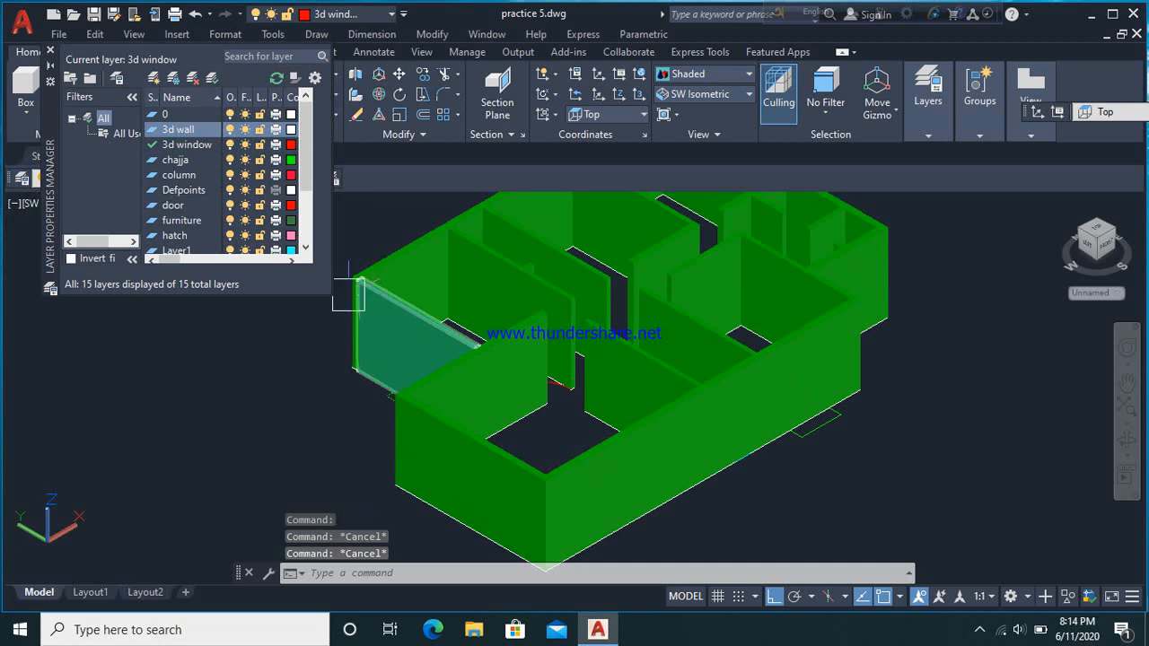
left_click(50, 50)
scroll(377, 316, "down", 5)
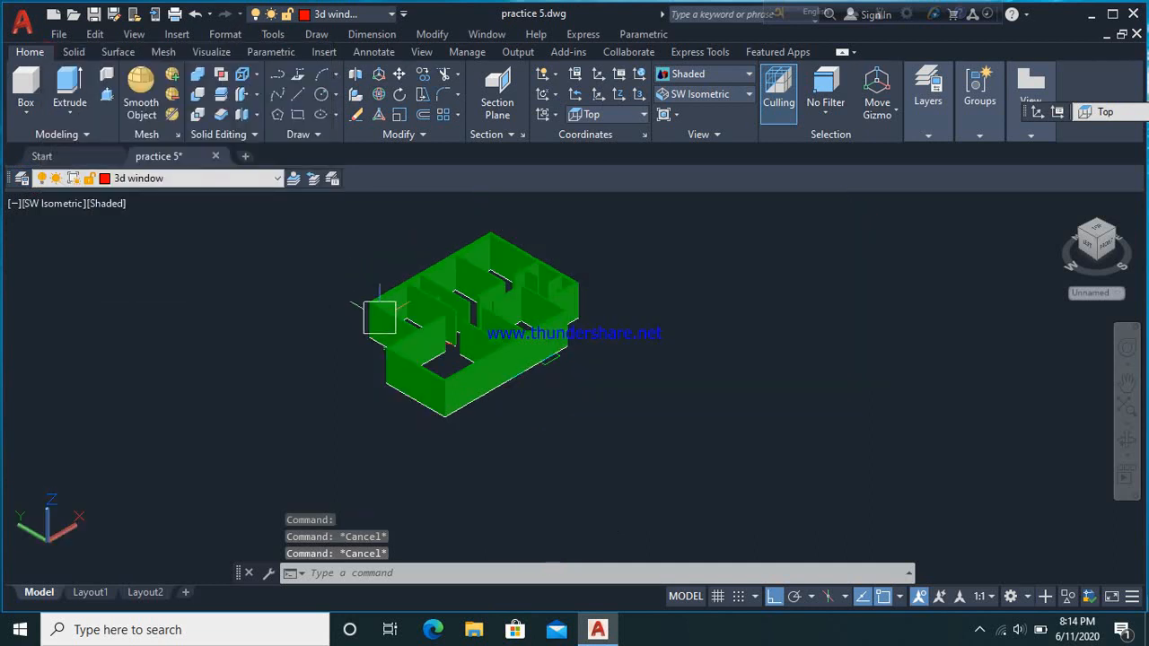
scroll(467, 378, "up", 2)
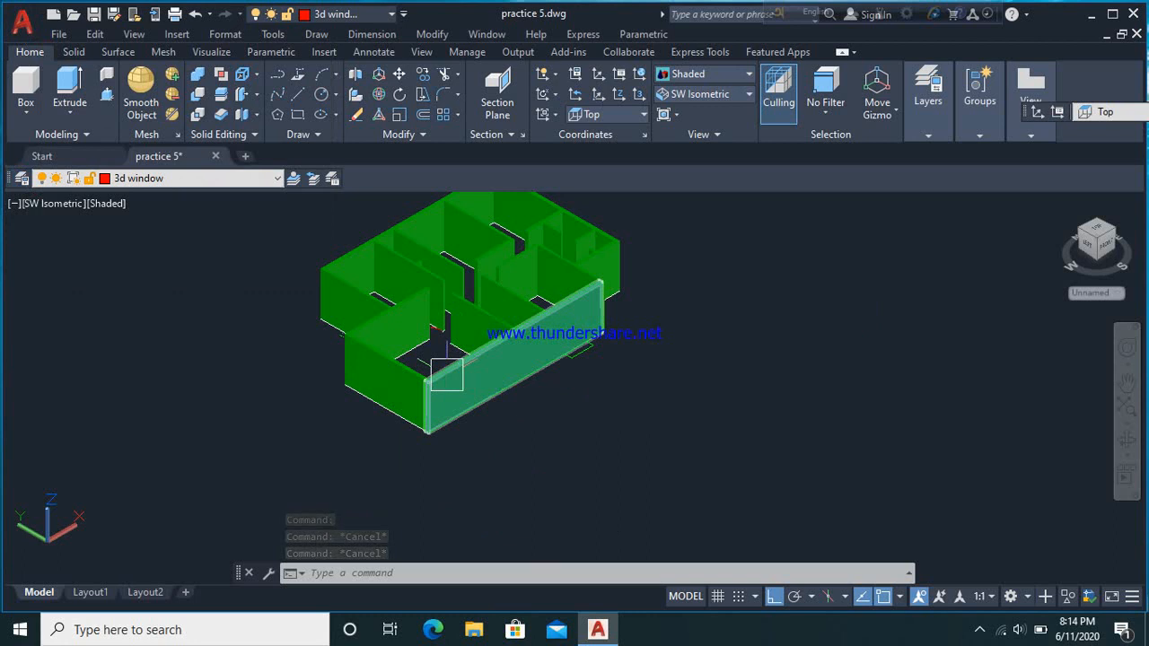
scroll(453, 377, "up", 3)
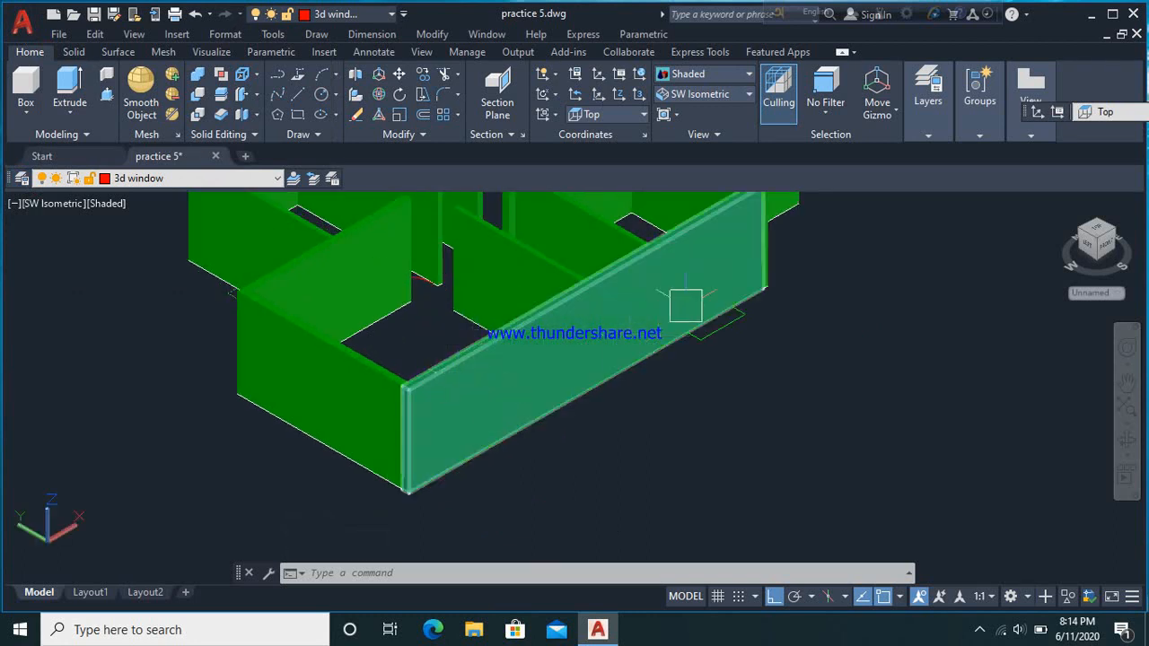
Subtract the window solid near the east end of the long south wall from that wall to cut its opening
scroll(496, 418, "down", 3)
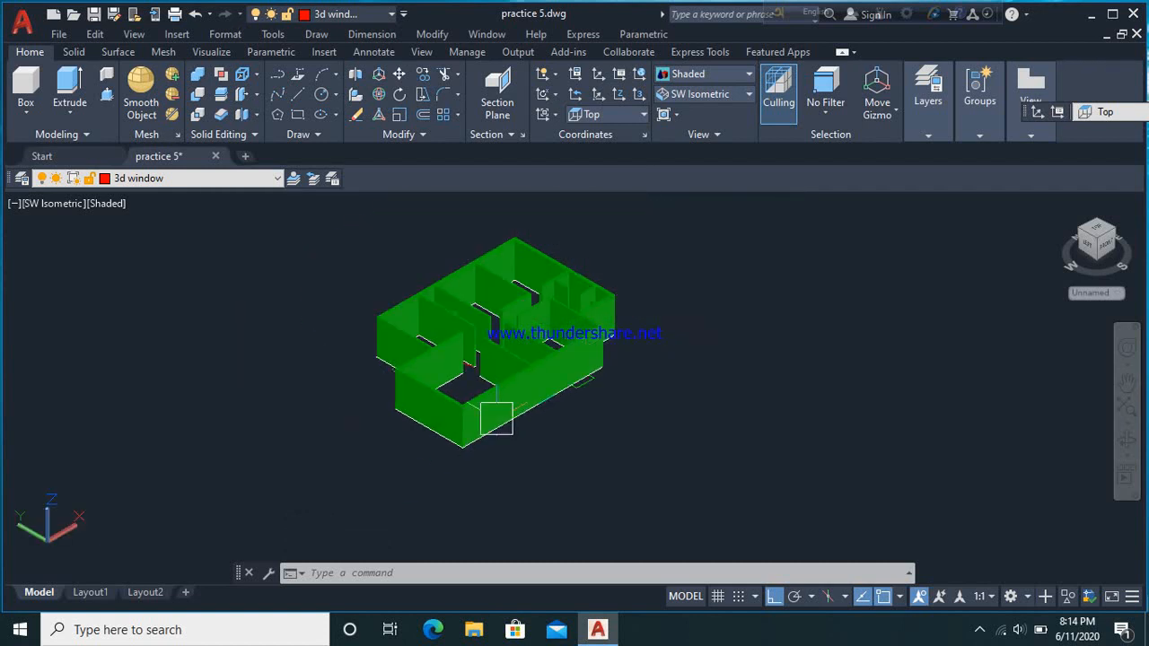
scroll(368, 325, "up", 5)
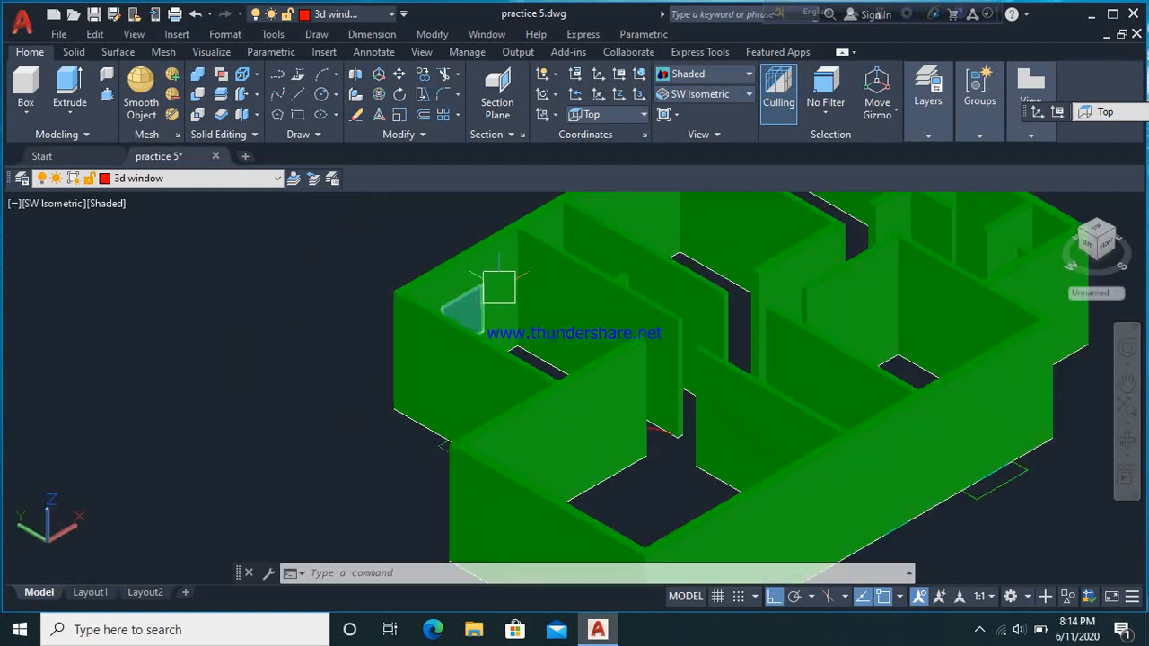
scroll(447, 313, "down", 4)
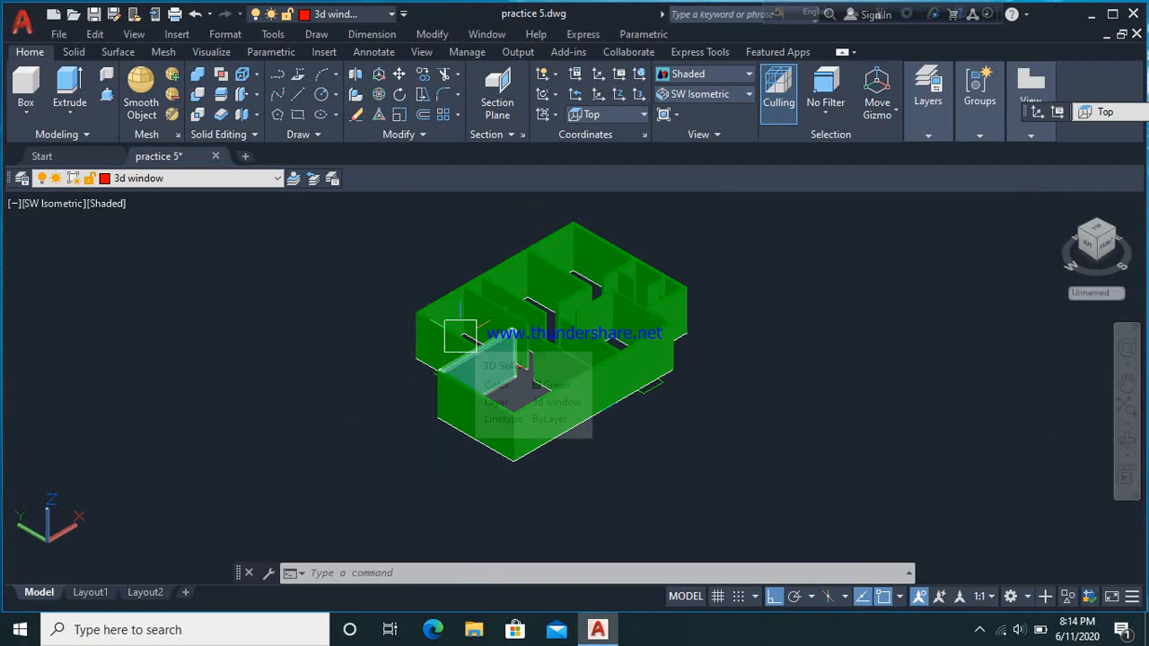
type("s")
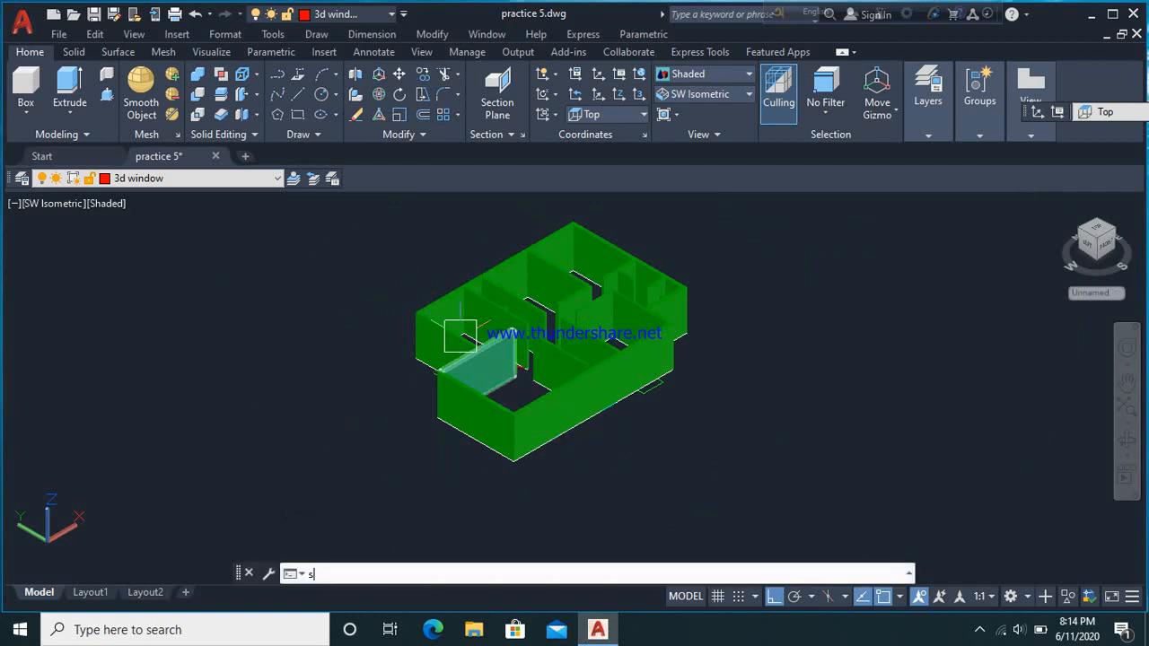
type("ub")
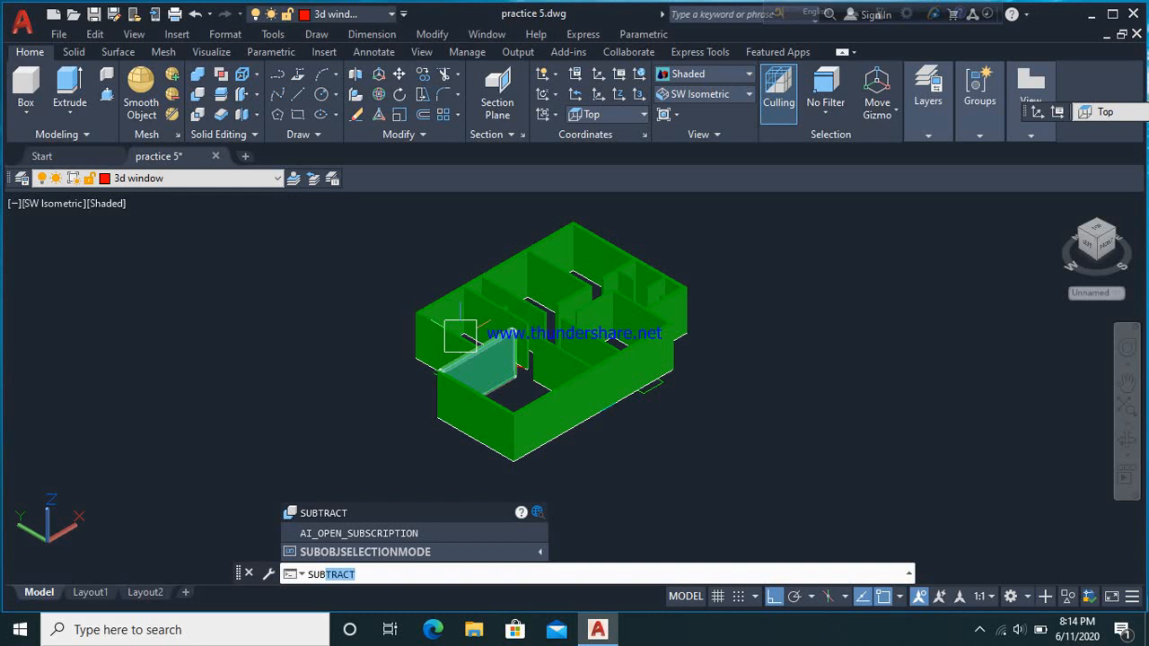
key("Return")
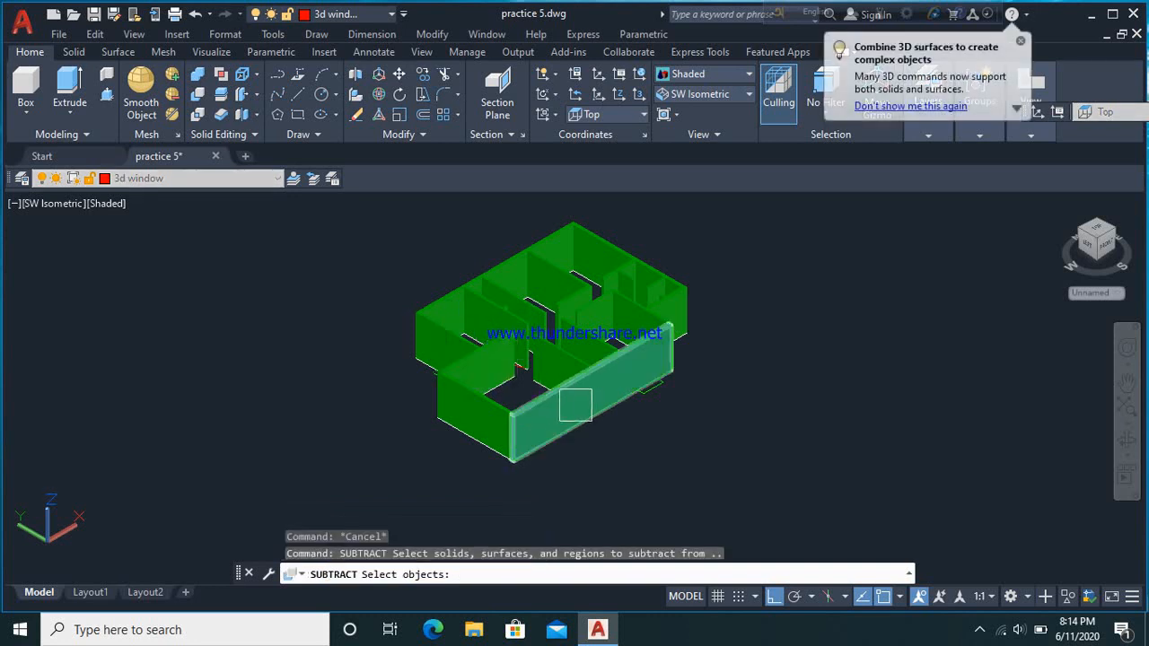
left_click(569, 401)
key("Return")
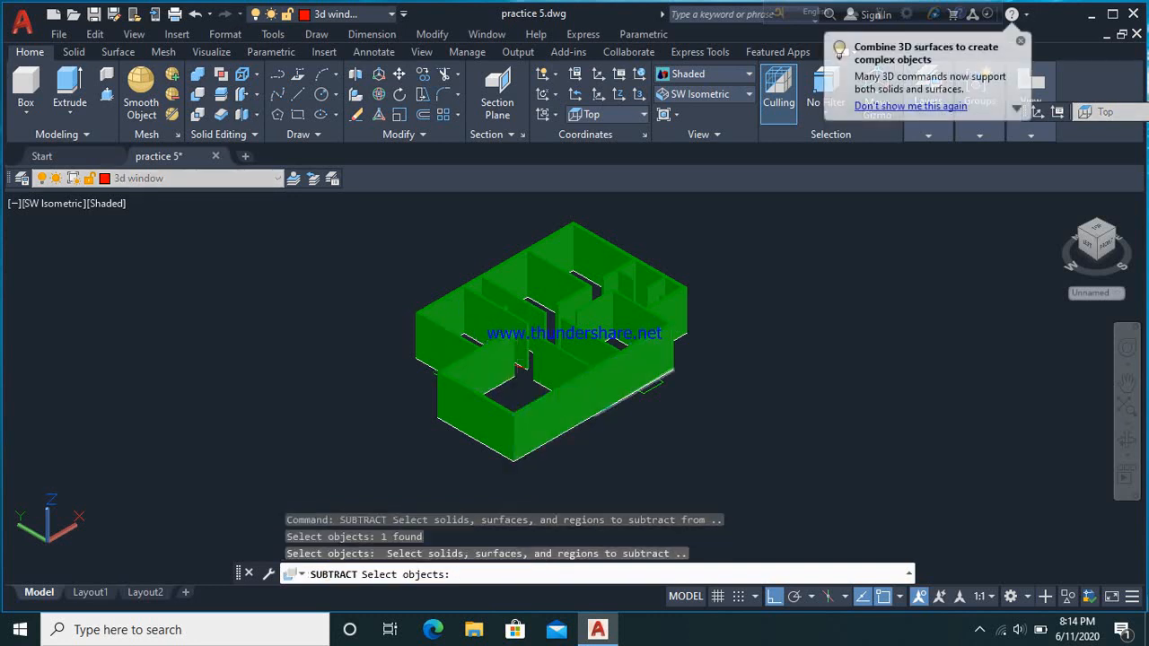
scroll(660, 363, "up", 5)
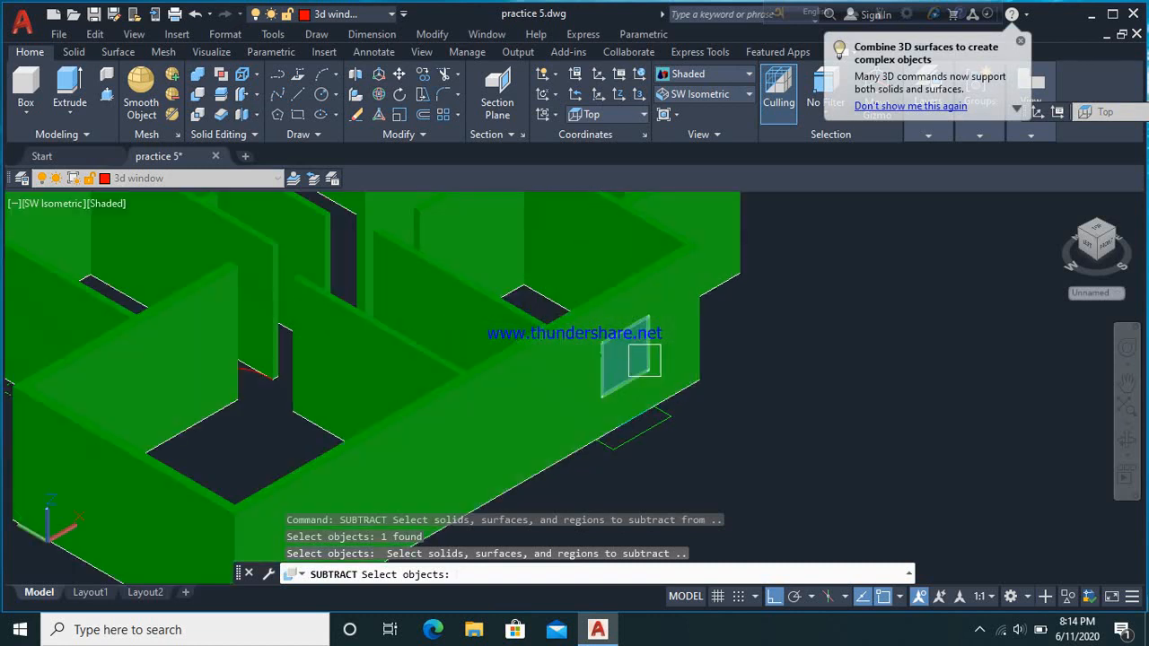
left_click(645, 359)
key("Return")
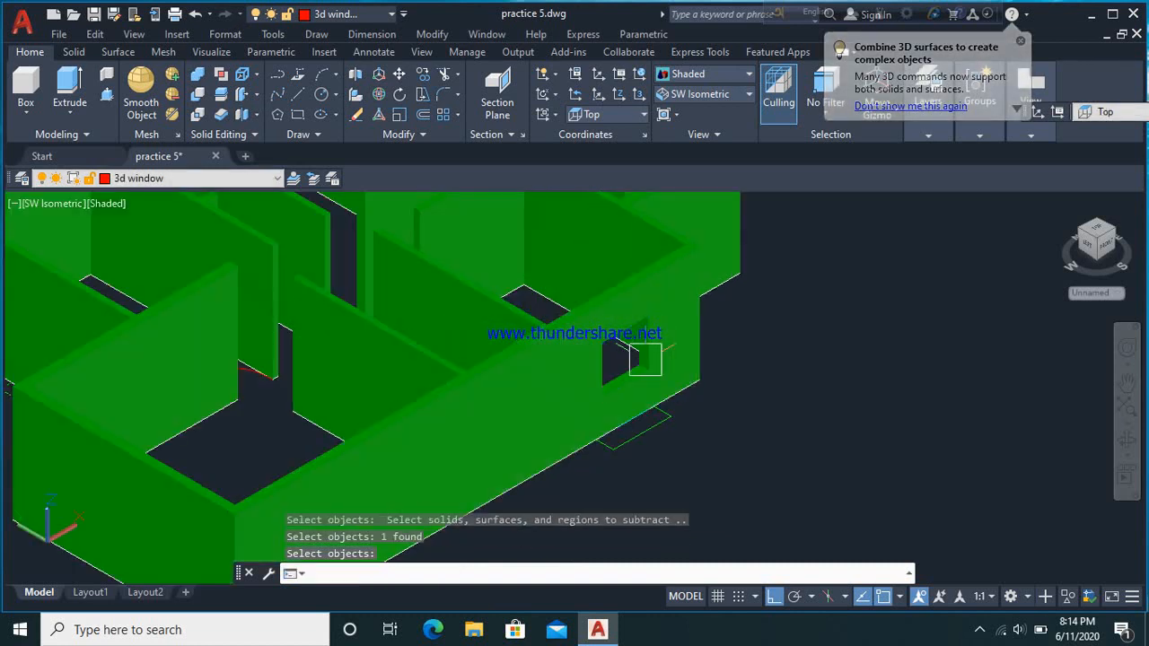
Subtract the middle room's window solid from the long north wall
scroll(644, 358, "down", 6)
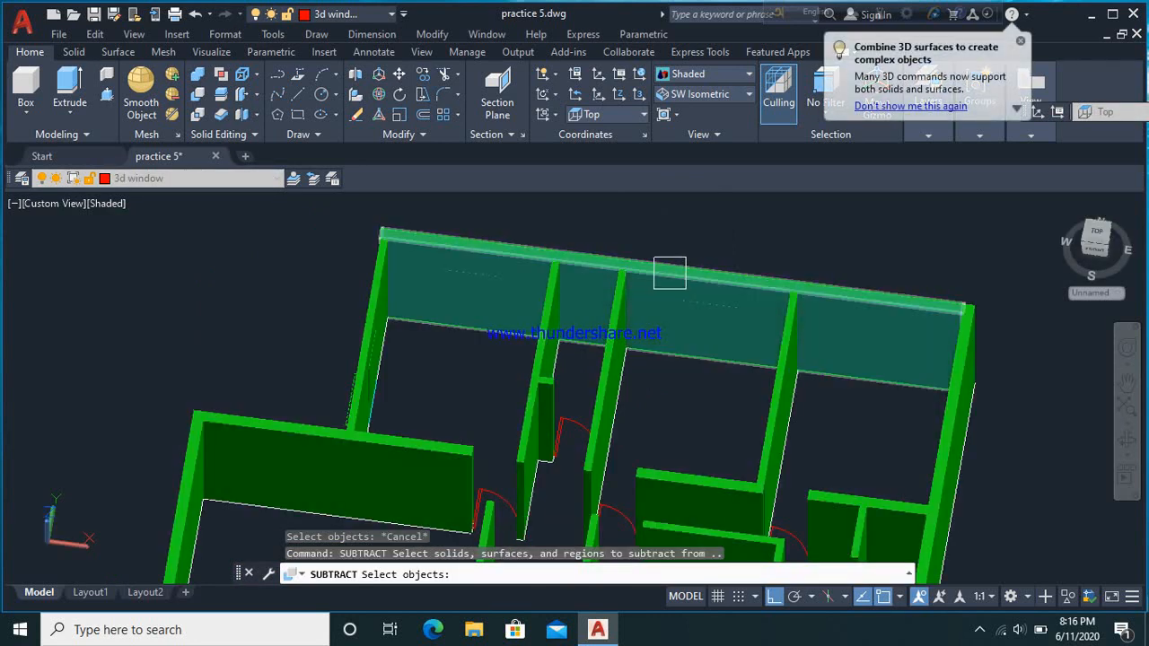
left_click(670, 273)
key("Return")
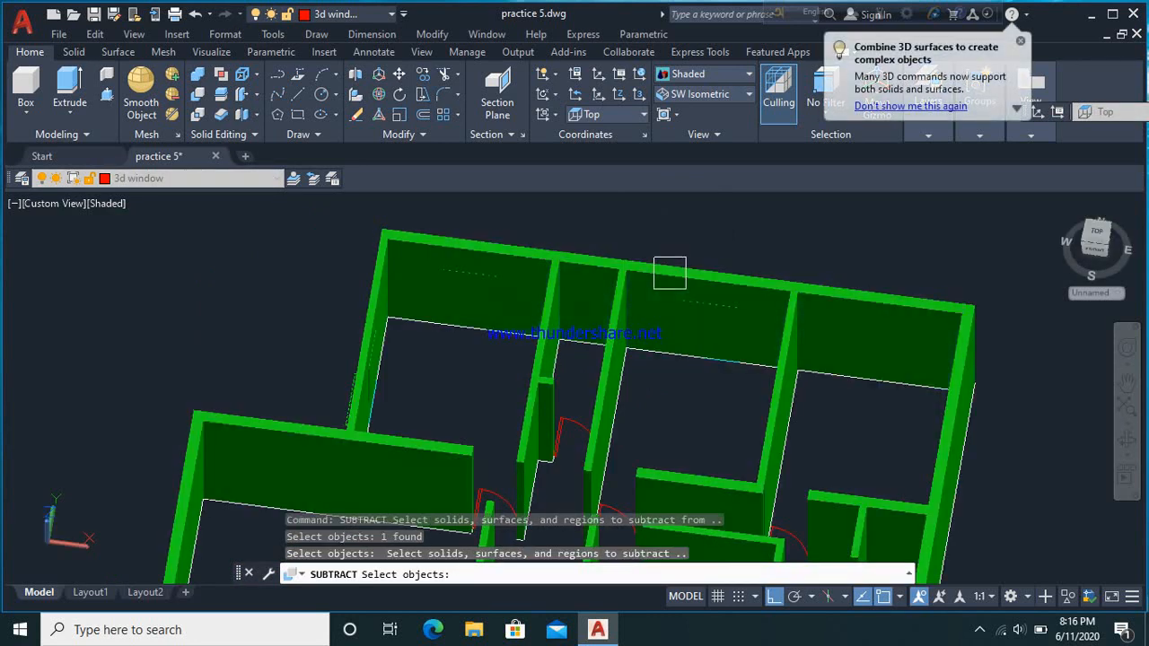
left_click(719, 328)
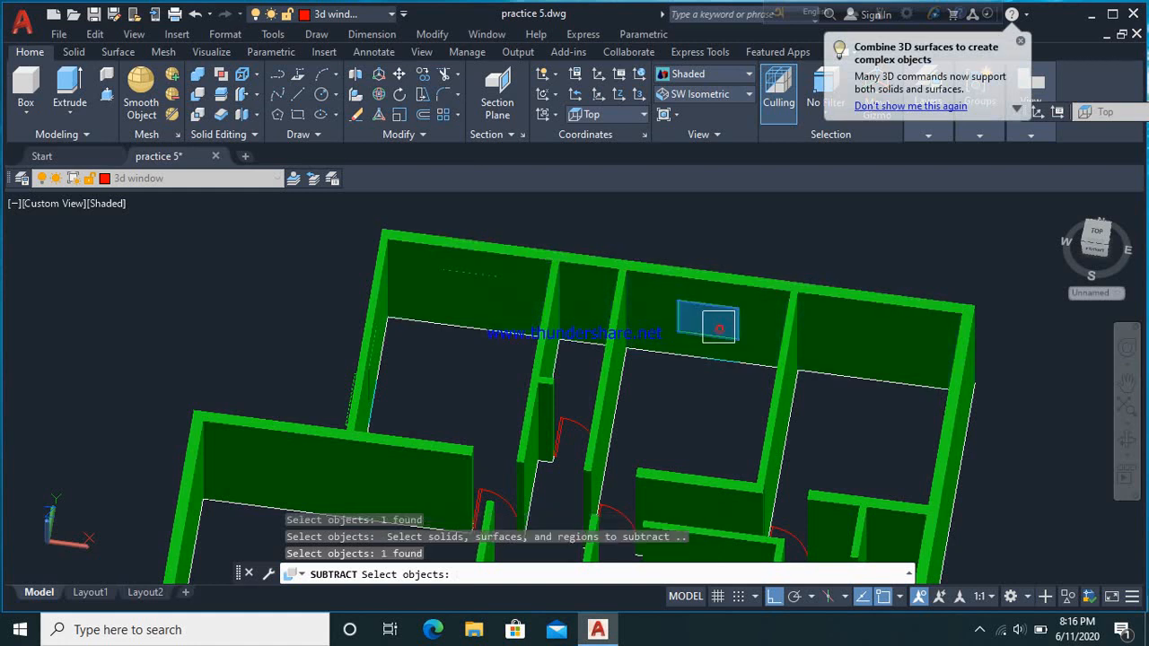
key("Return")
Subtract the northwest room's north window solid from the long north wall
key("Return")
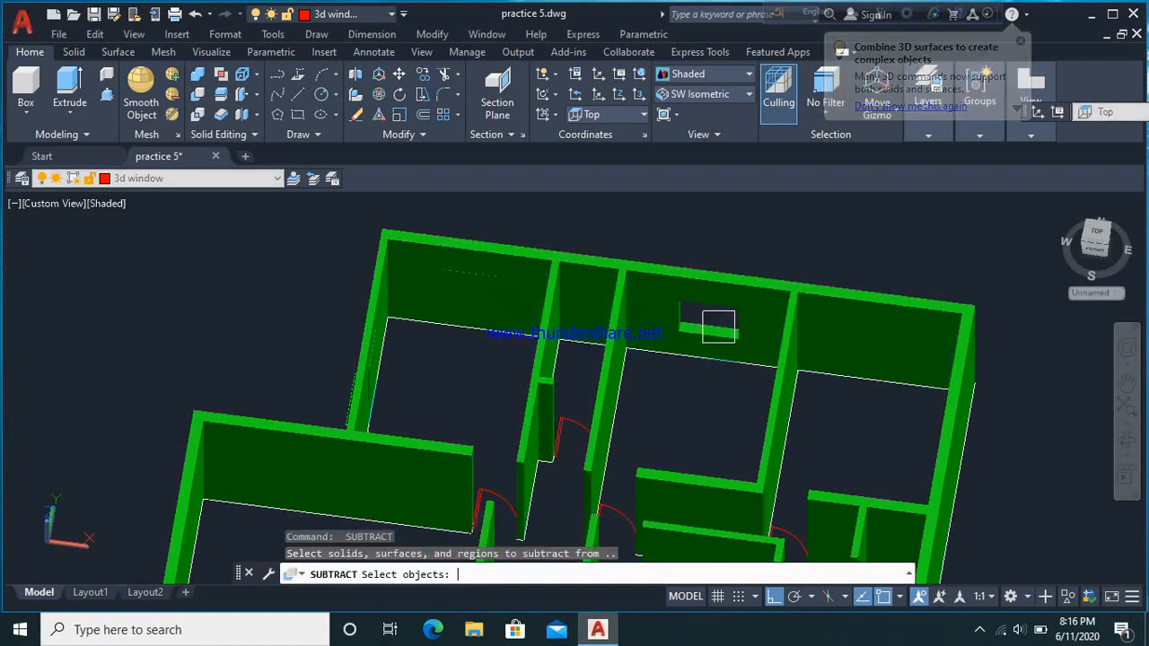
left_click(518, 257)
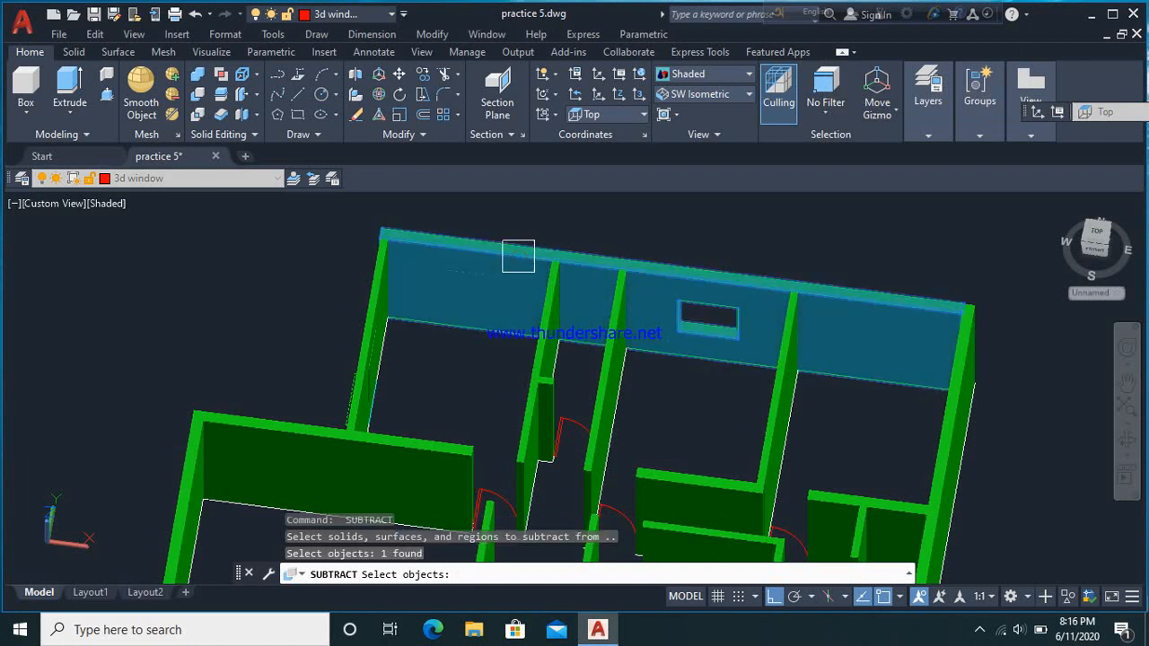
key("Return")
left_click(469, 288)
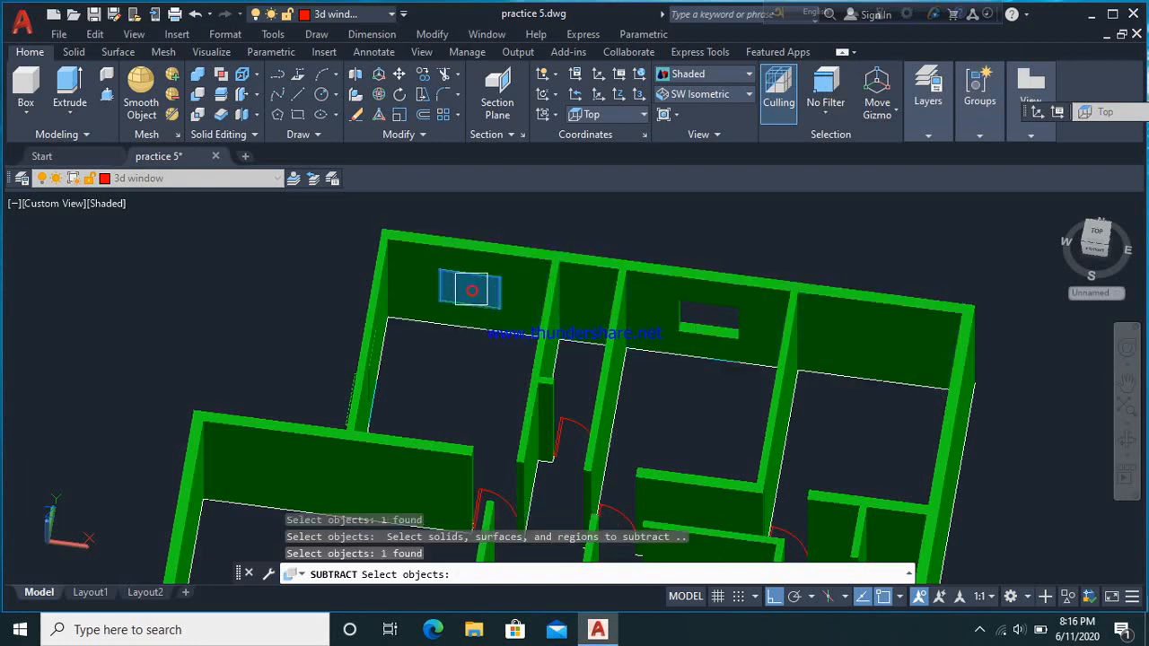
key("Return")
Subtract the west window solid from the west wall of the northwest room and end the command
scroll(414, 235, "down", 5)
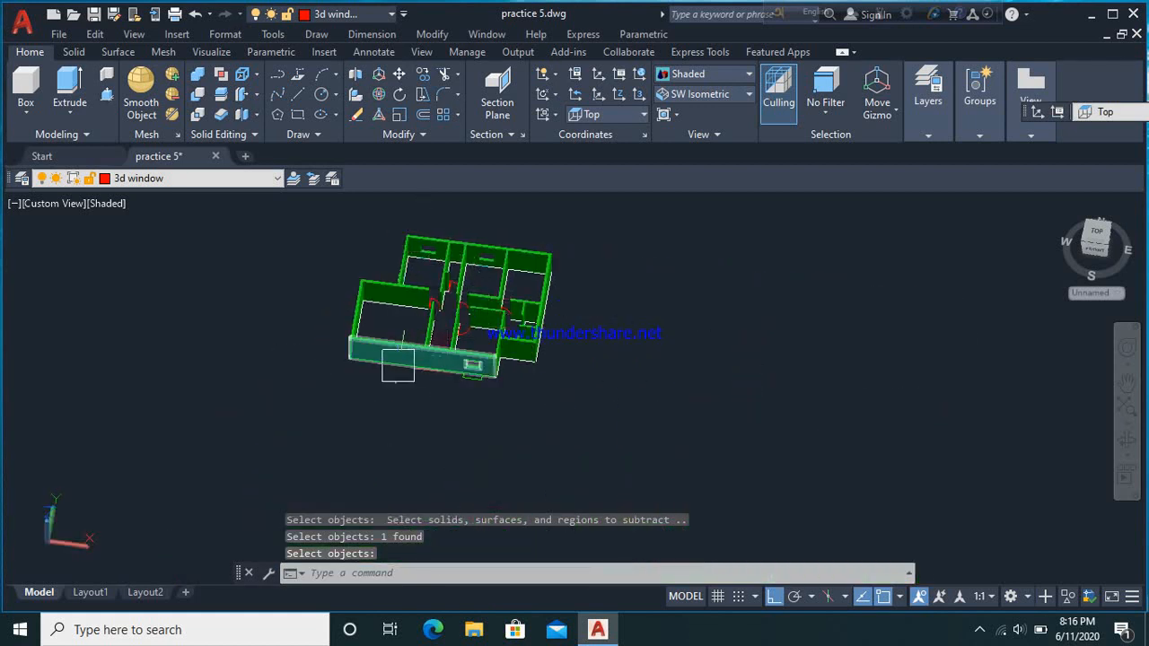
scroll(384, 251, "up", 3)
scroll(381, 251, "up", 2)
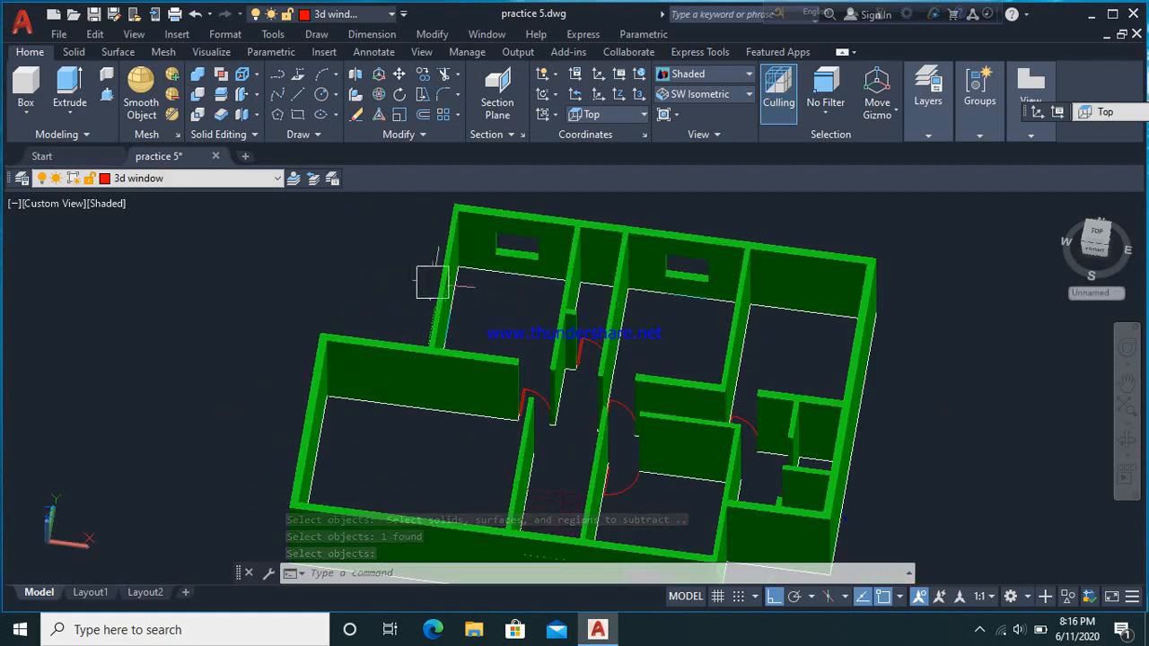
key("Return")
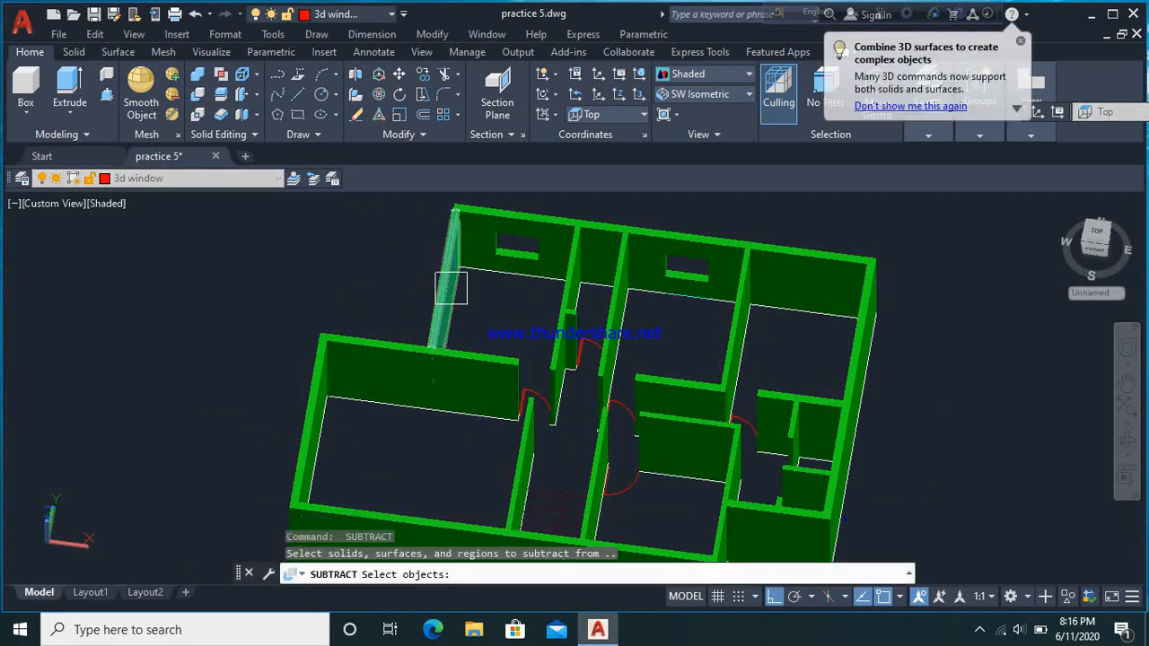
left_click(450, 287)
scroll(457, 289, "up", 2)
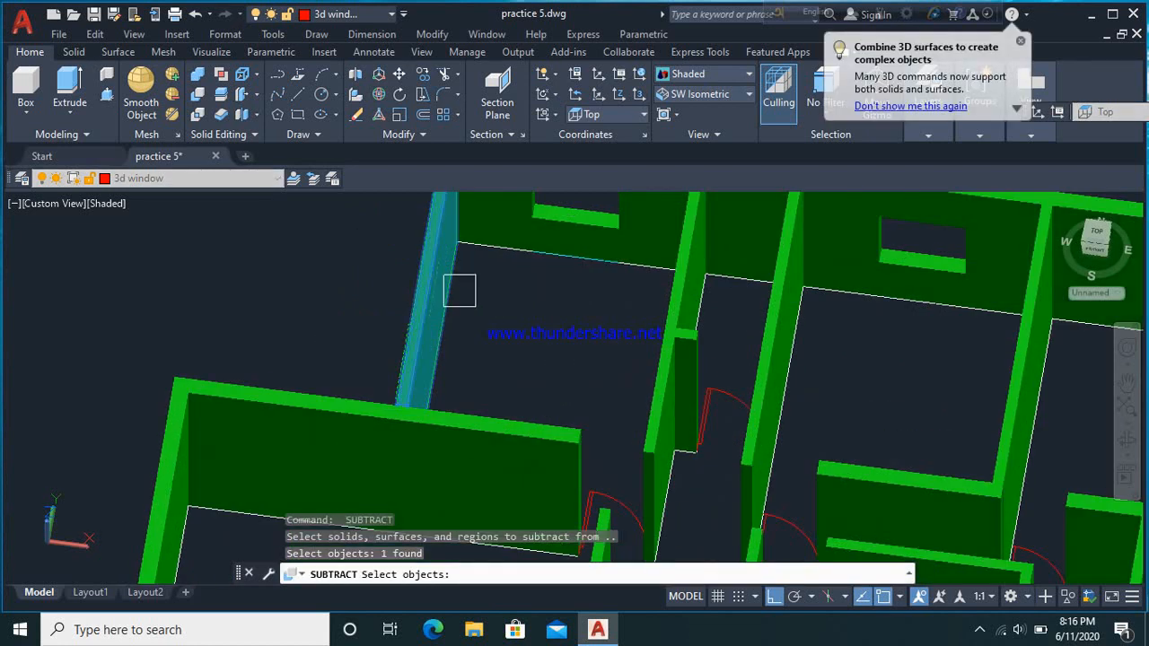
key("Return")
left_click(447, 295)
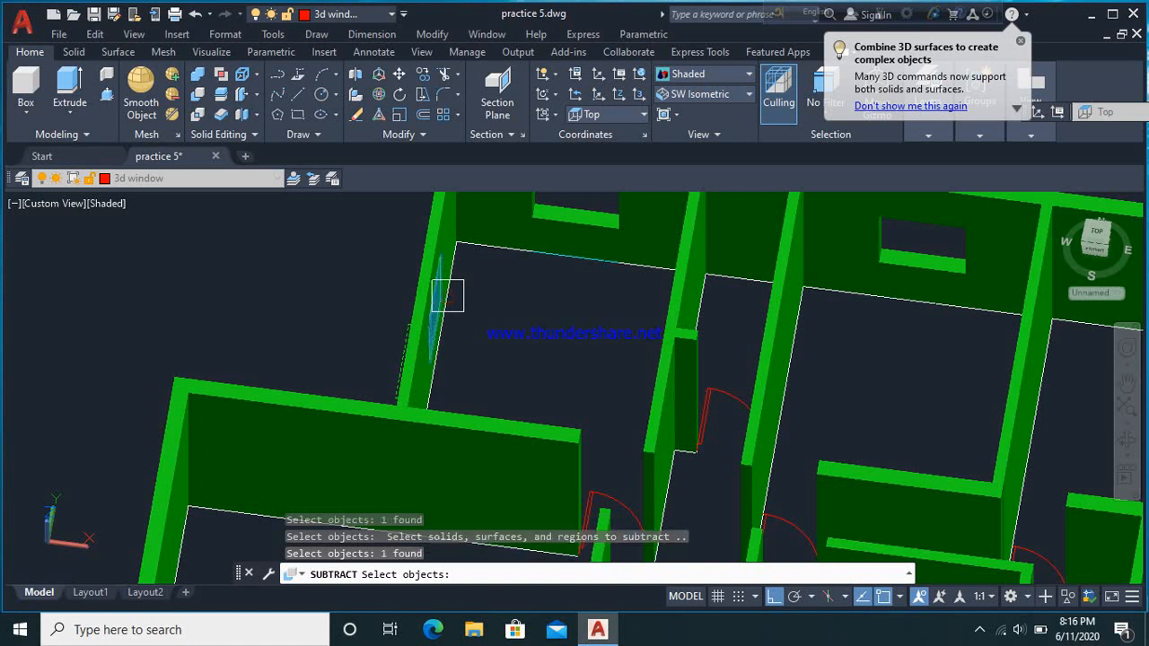
key("Return")
scroll(447, 295, "down", 3)
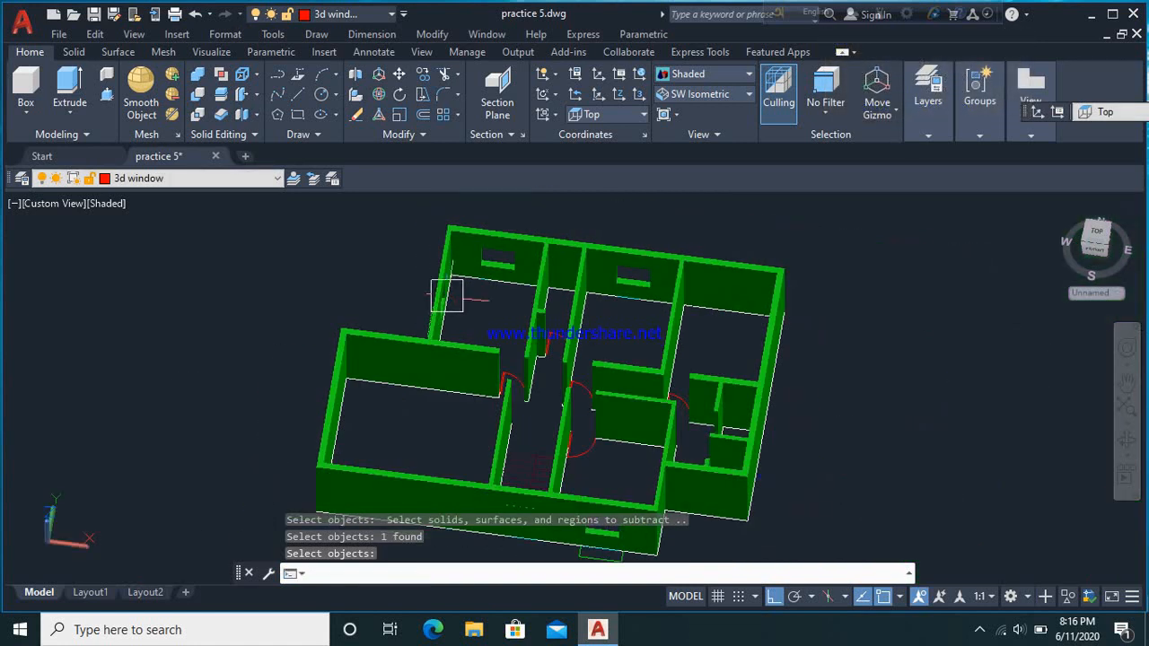
key("Escape")
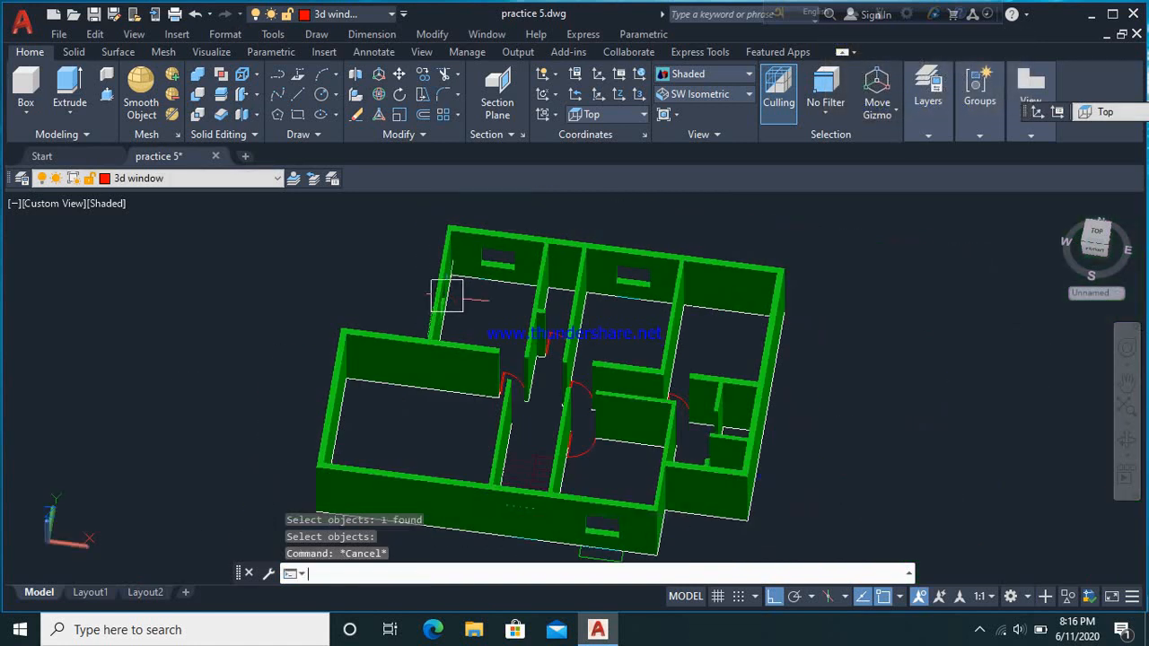
Orbit around the 3D model with 3DORBIT to examine the window openings in the outer walls from several sides
type("3d")
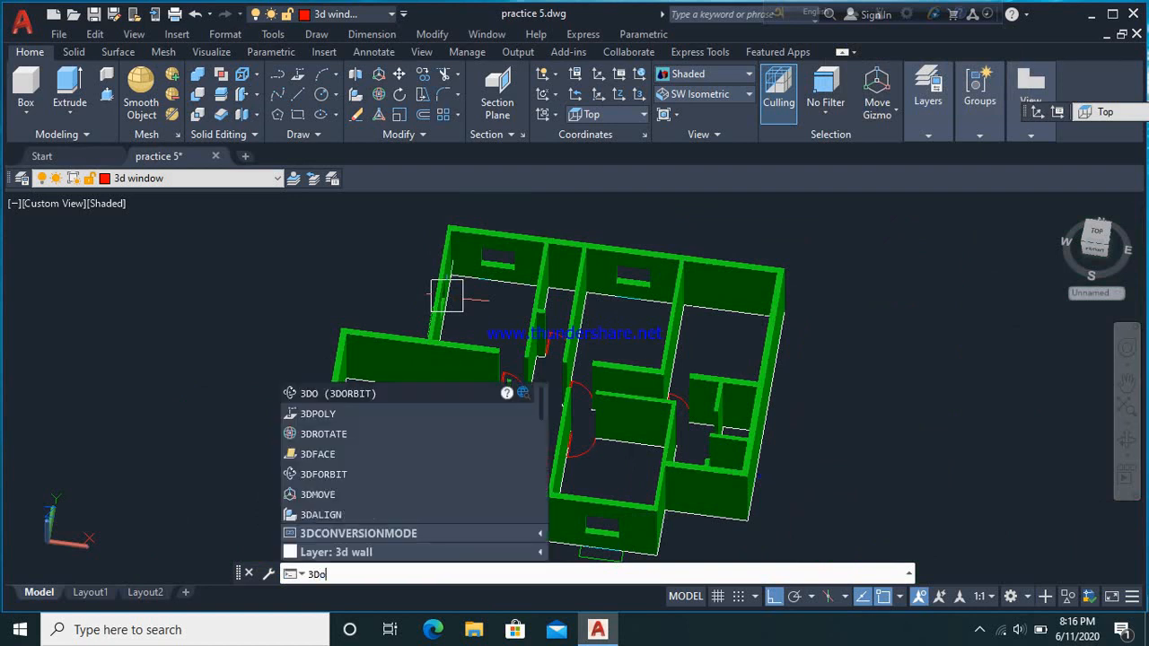
key("Return")
left_click_drag(570, 302, 462, 290)
left_click_drag(648, 389, 559, 376)
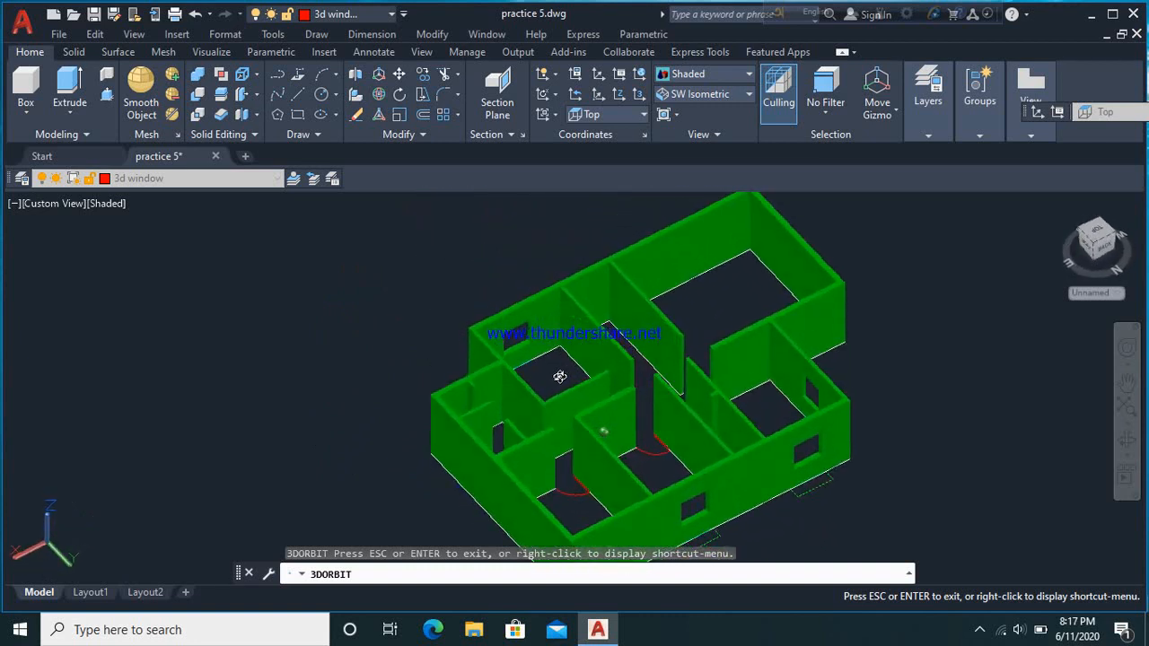
left_click_drag(753, 407, 804, 411)
left_click_drag(737, 400, 832, 376)
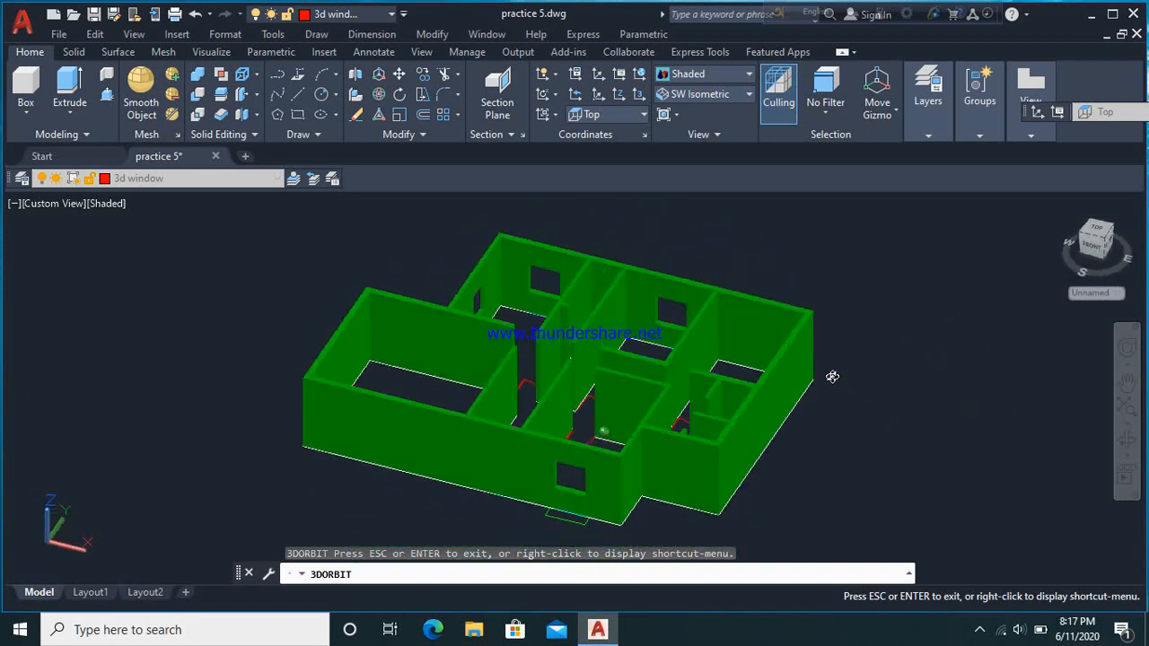